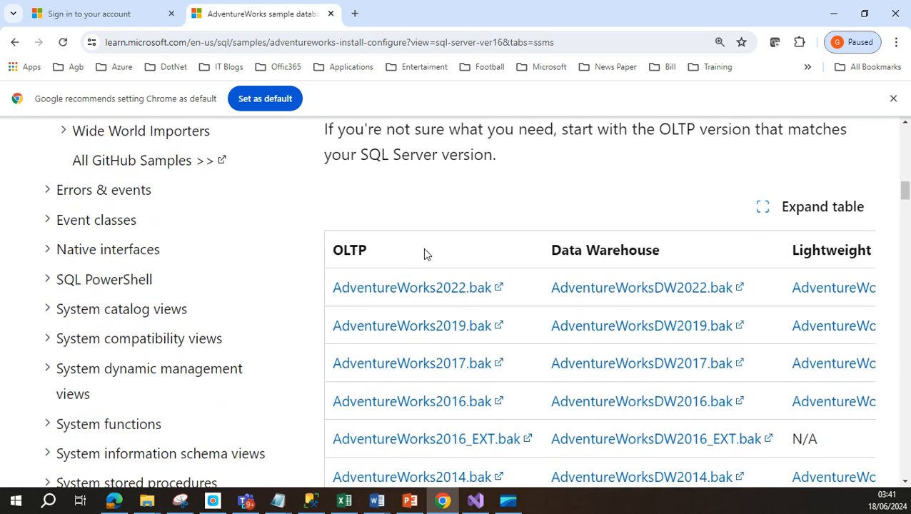
scroll(426, 251, "down", 1)
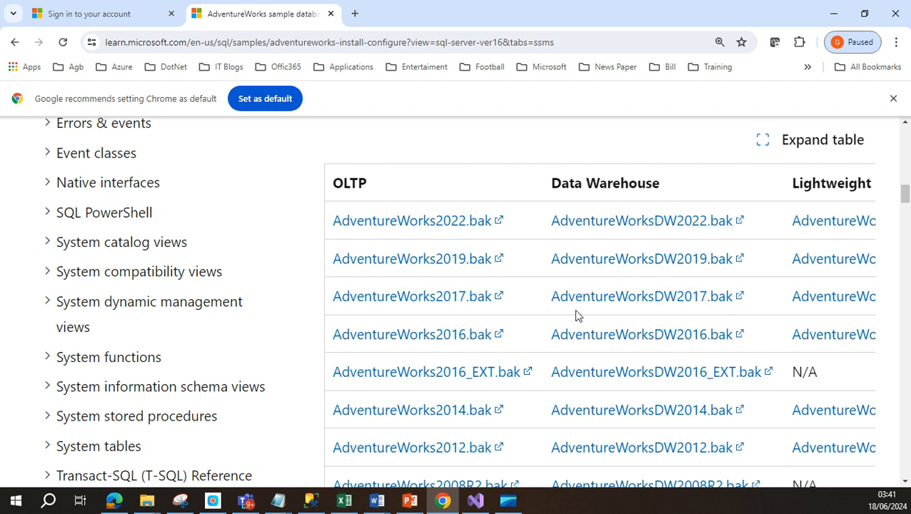
Step: Download the AdventureWorks2019.bak OLTP backup from the Microsoft Learn install page
left_click(465, 262)
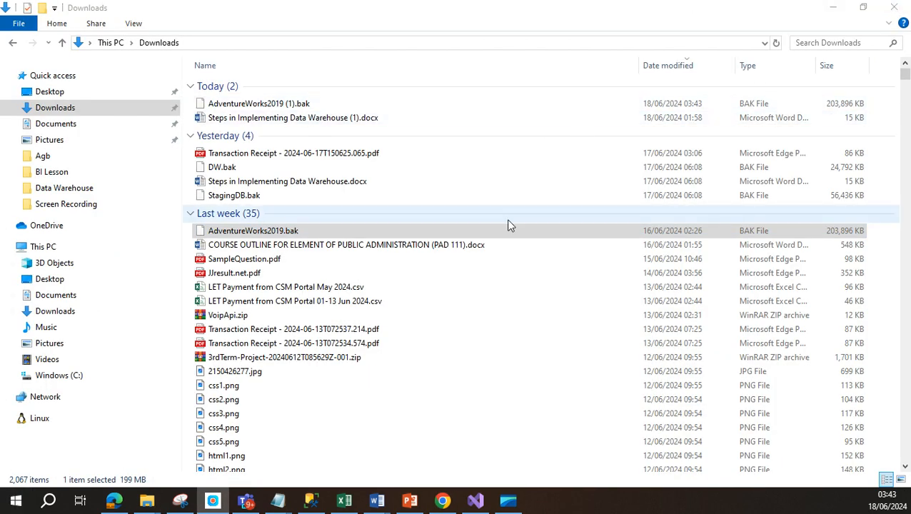
Step: Select AdventureWorks2019.bak in Downloads, then bring SQL Server Management Studio to the front
left_click(304, 234)
right_click(303, 233)
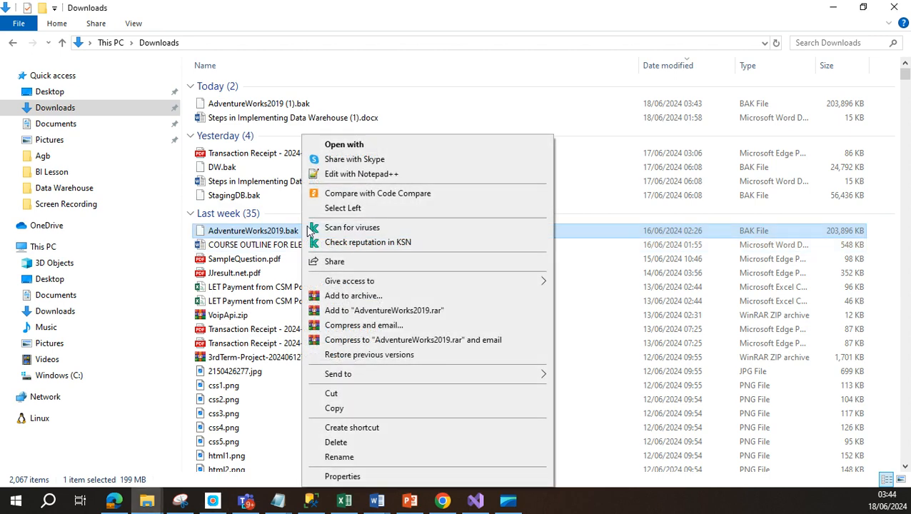
left_click(313, 502)
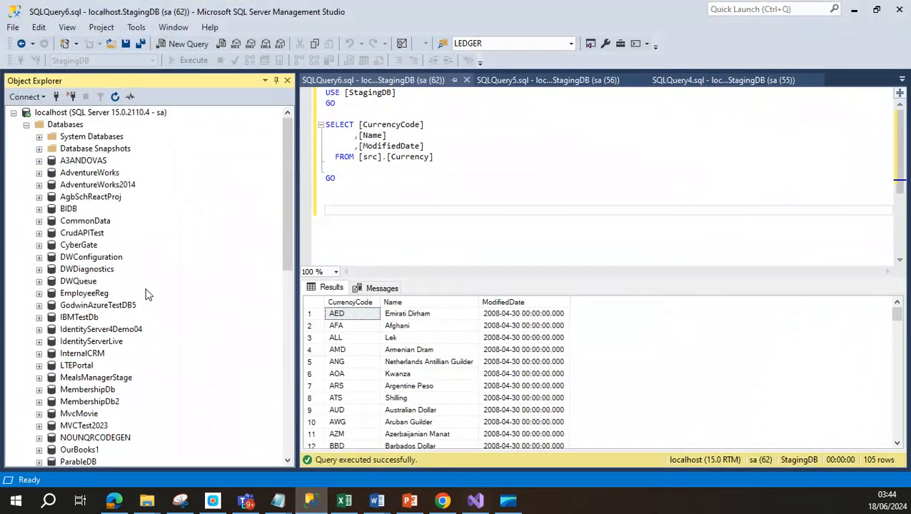
Step: Check the localhost server's Root Directory in Properties, then bring up the Backup folder window
right_click(60, 115)
left_click(119, 384)
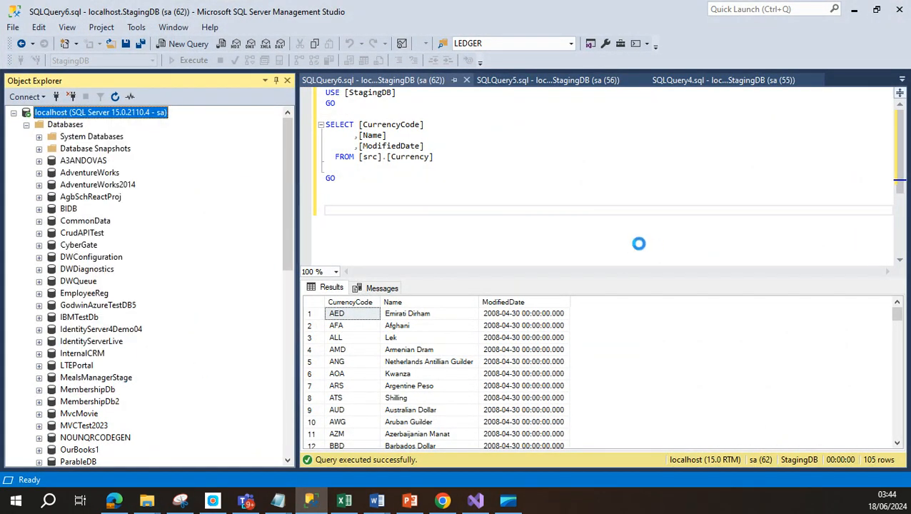
left_click(640, 190)
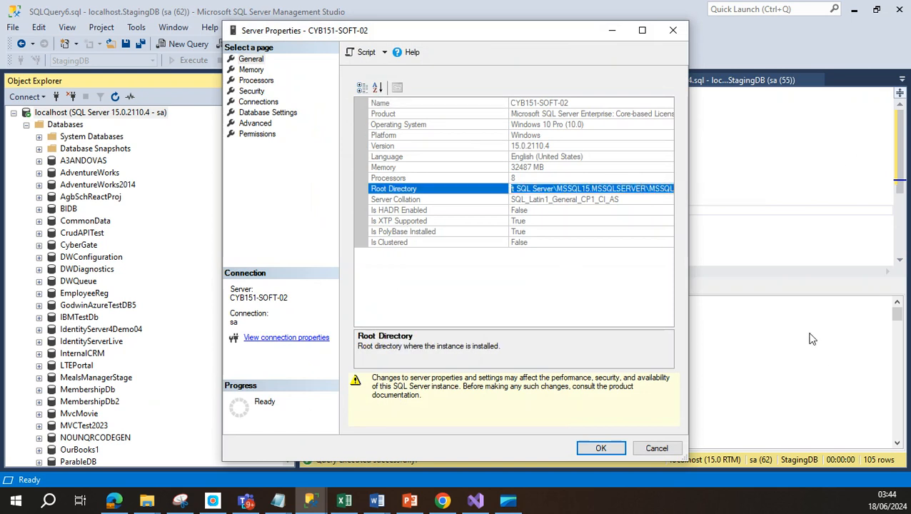
left_click(147, 501)
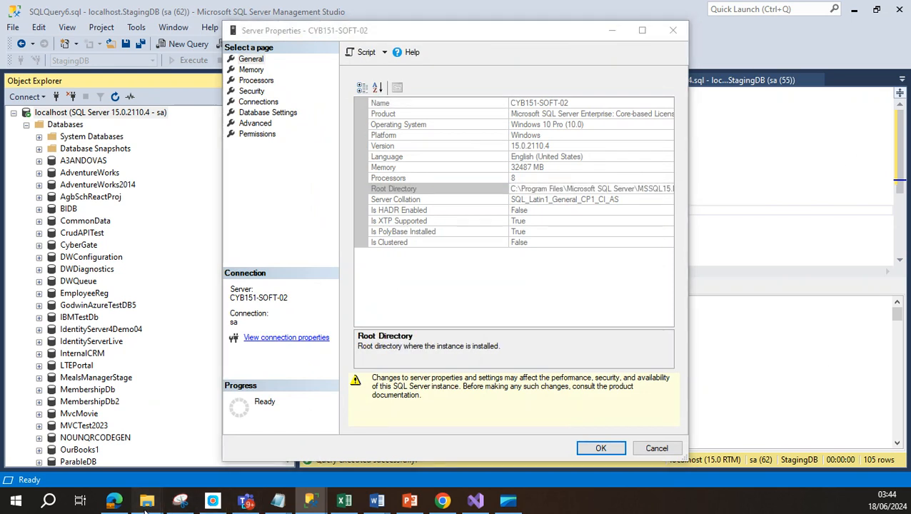
left_click(60, 411)
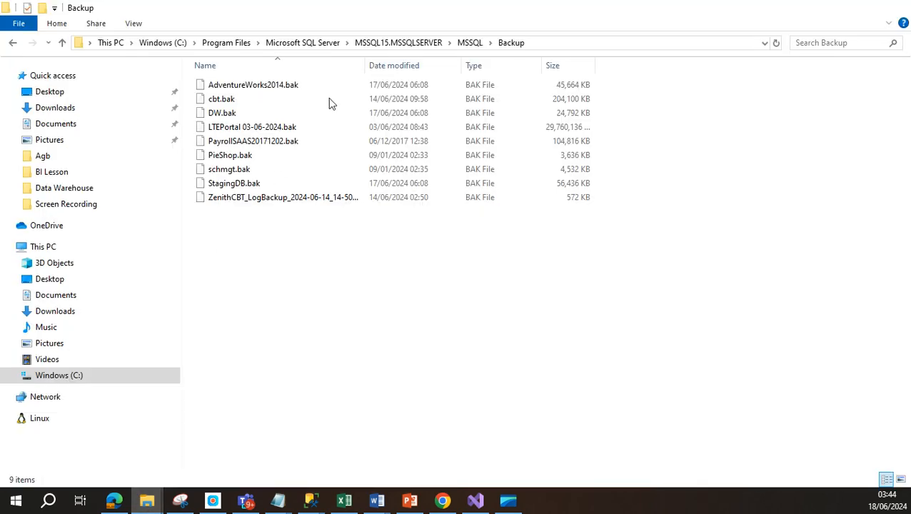
Step: Point the Explorer window at the MSSQL\Backup folder, then return to Downloads
left_click(597, 41)
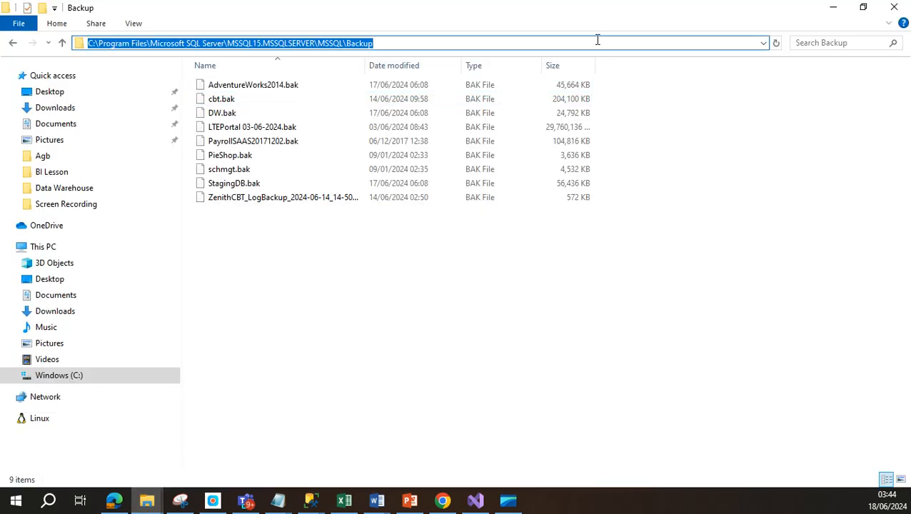
type("C:\\Program Files\\Microsoft SQL Server\\MSSQL15.MSSQLSERVER\\MSSQL")
key("Return")
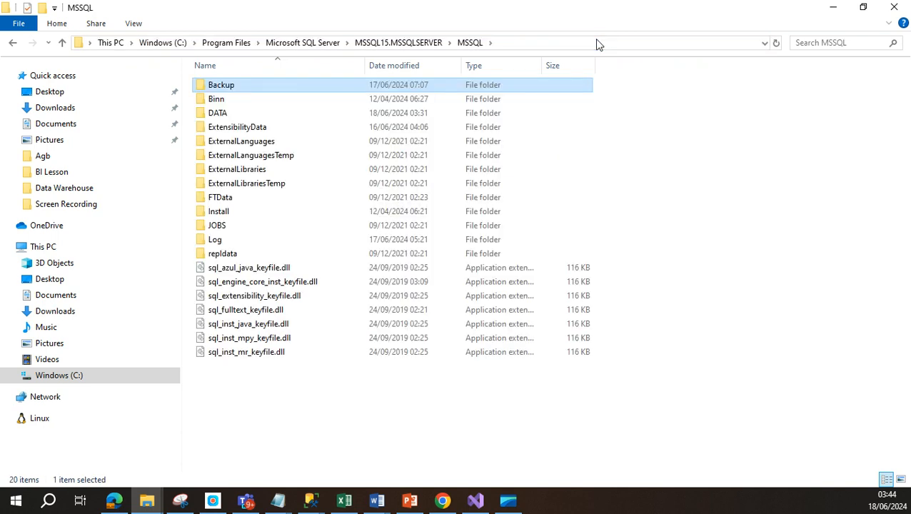
double_click(251, 84)
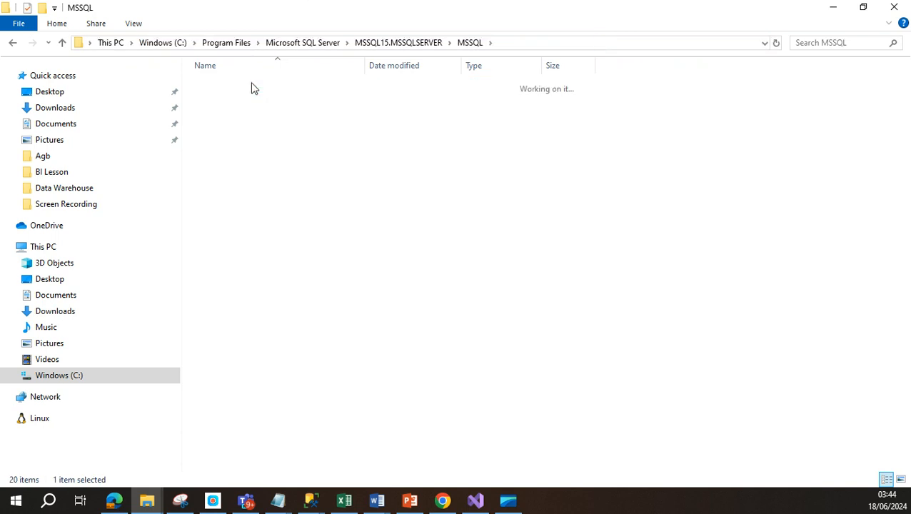
left_click(147, 500)
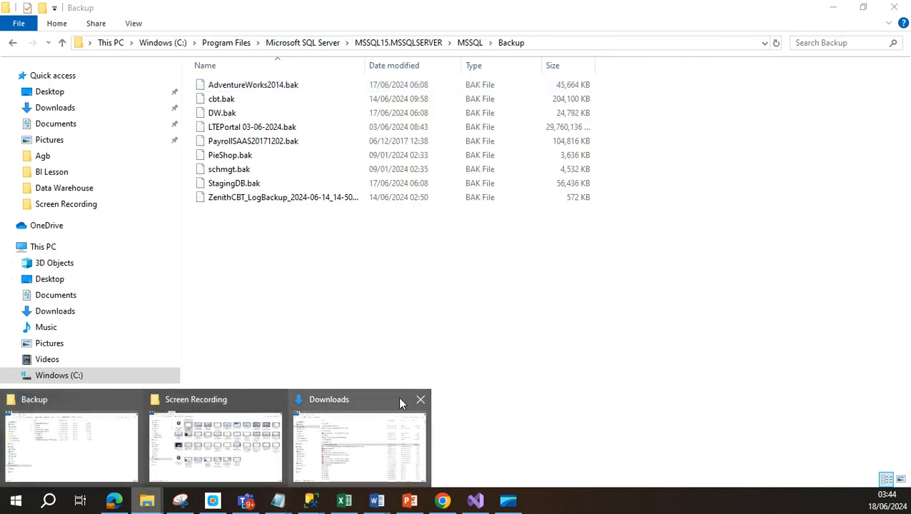
left_click(359, 399)
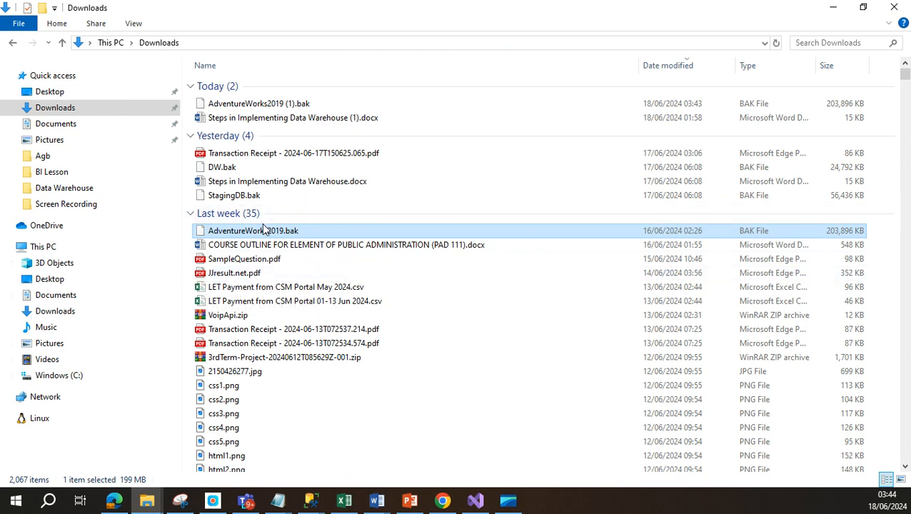
Step: Copy AdventureWorks2019.bak from Downloads and paste it into the MSSQL\Backup folder
right_click(266, 235)
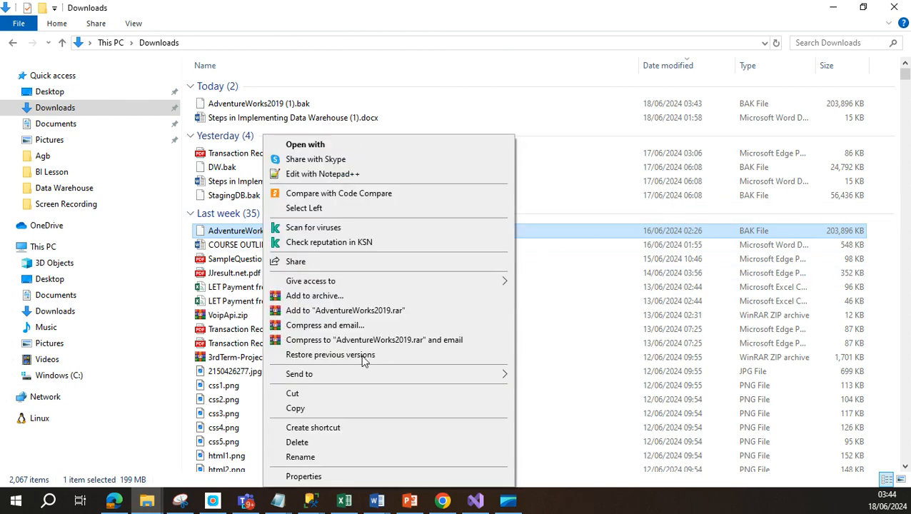
left_click(320, 408)
left_click(146, 500)
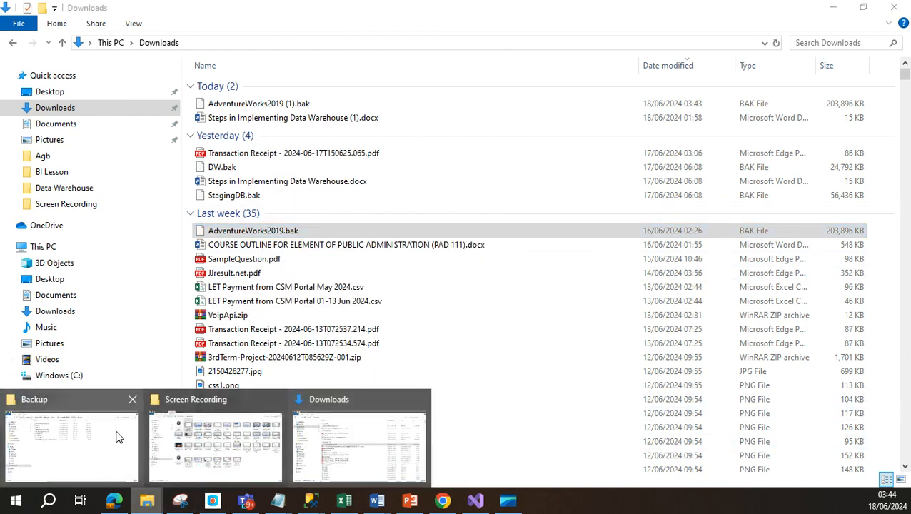
left_click(86, 404)
right_click(337, 265)
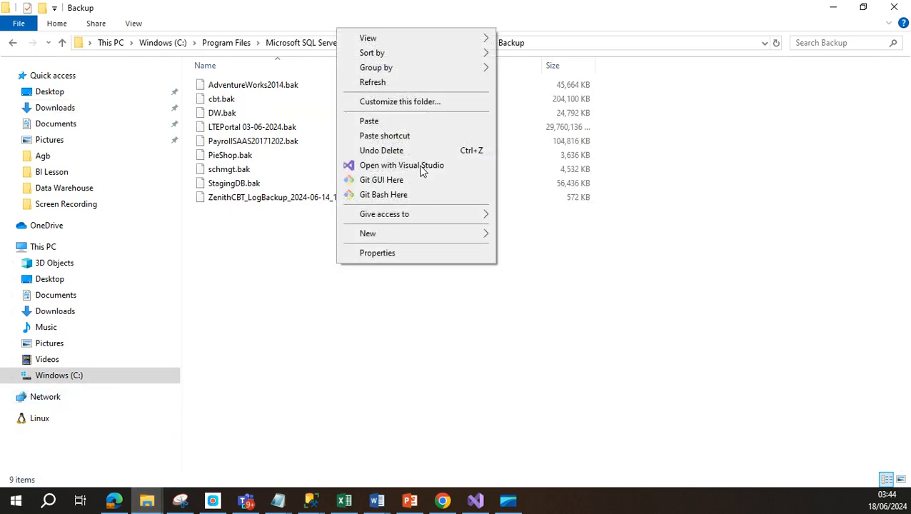
left_click(371, 121)
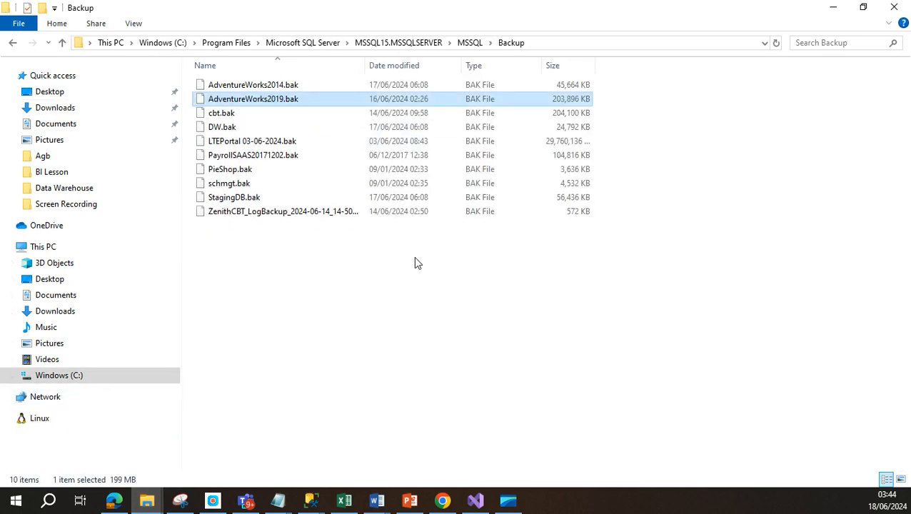
left_click(314, 501)
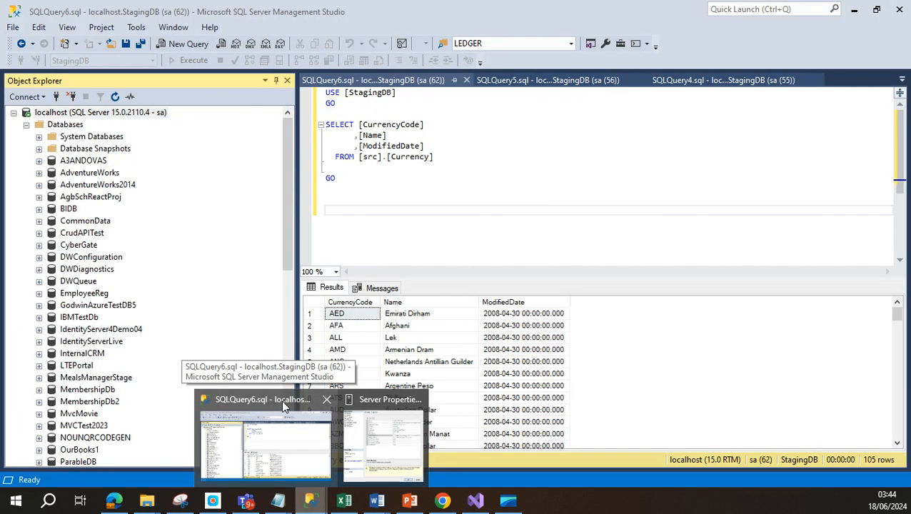
Step: Restore the AdventureWorks2019 database from the AdventureWorks2019.bak device backup and confirm success
left_click(283, 406)
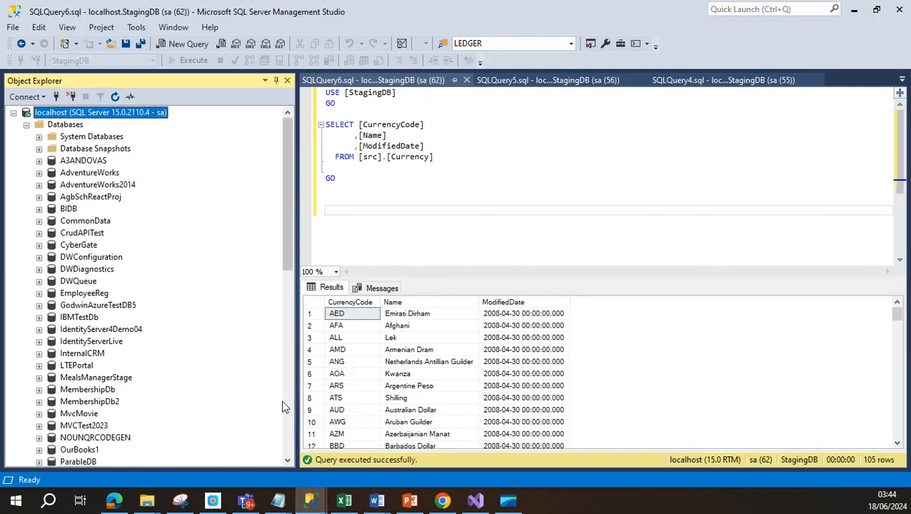
right_click(71, 126)
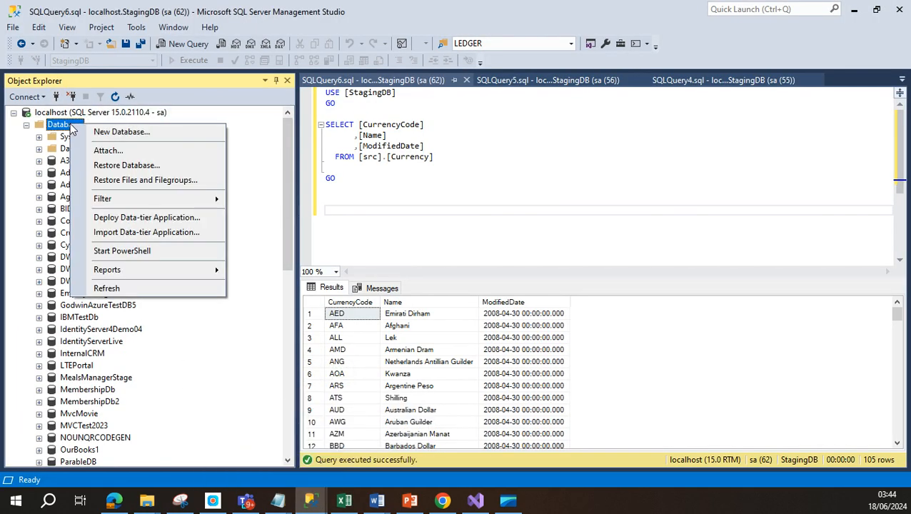
left_click(126, 167)
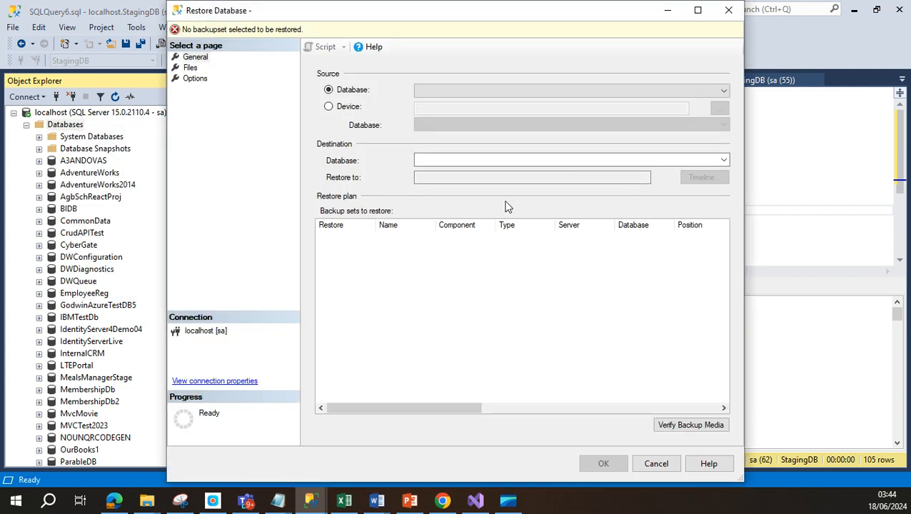
left_click(329, 106)
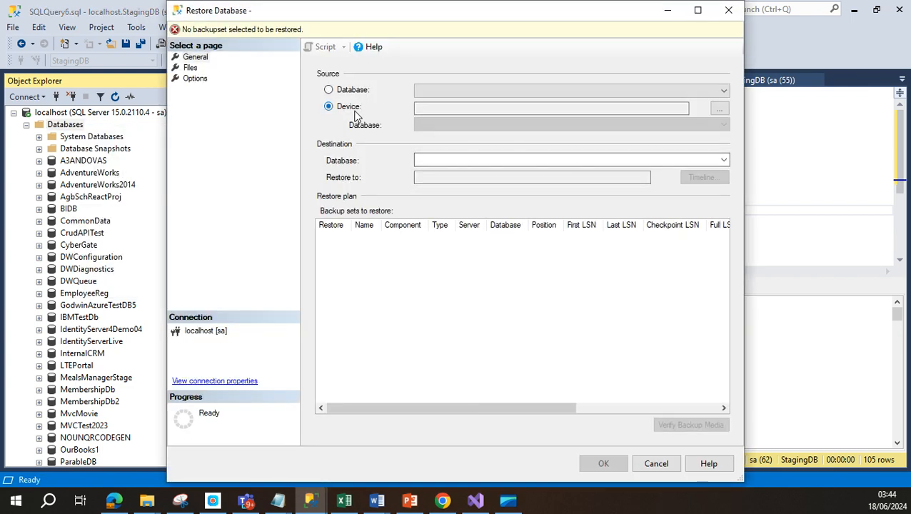
left_click(717, 108)
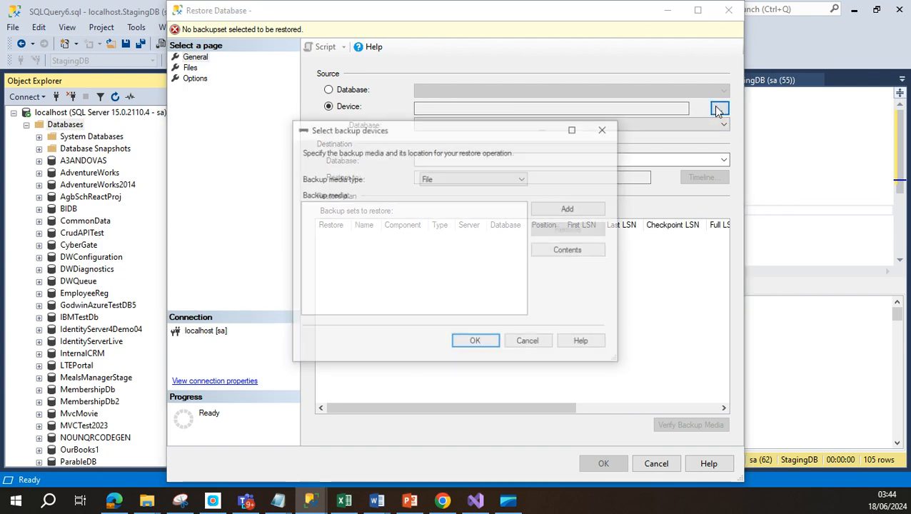
left_click(564, 209)
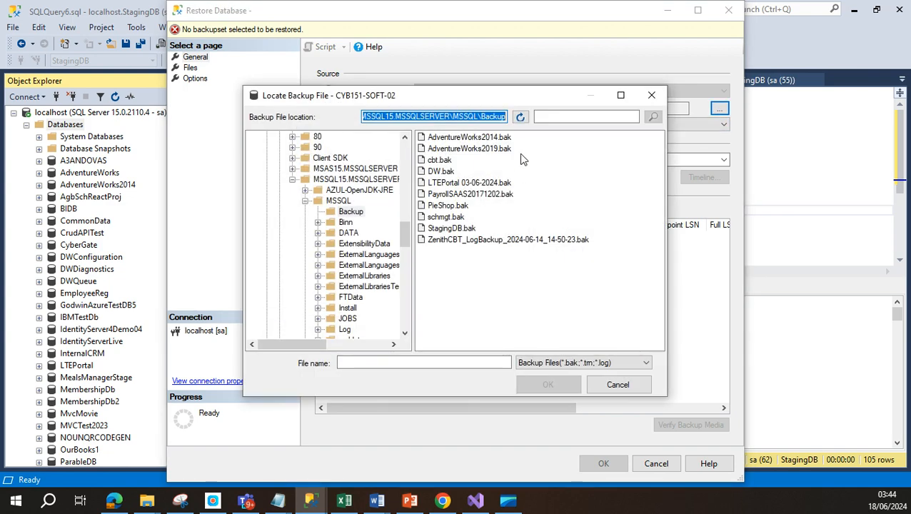
left_click(504, 149)
left_click(548, 384)
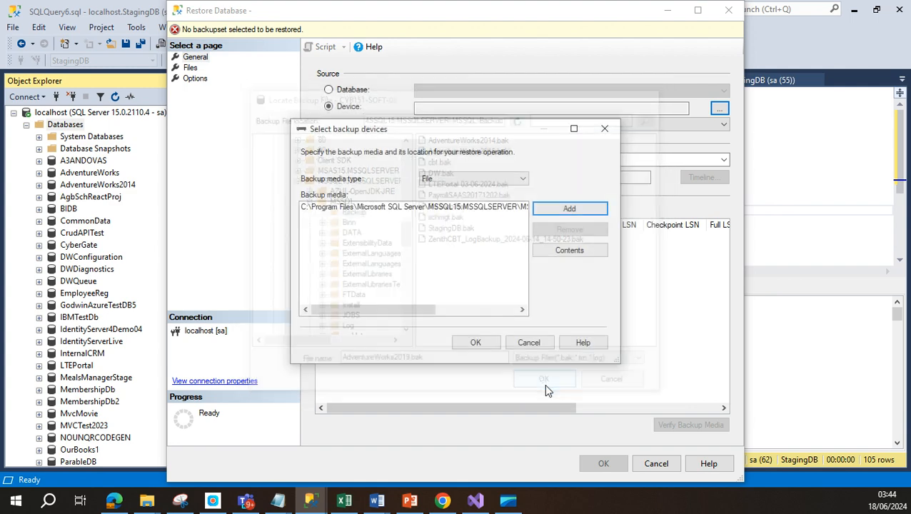
left_click(475, 343)
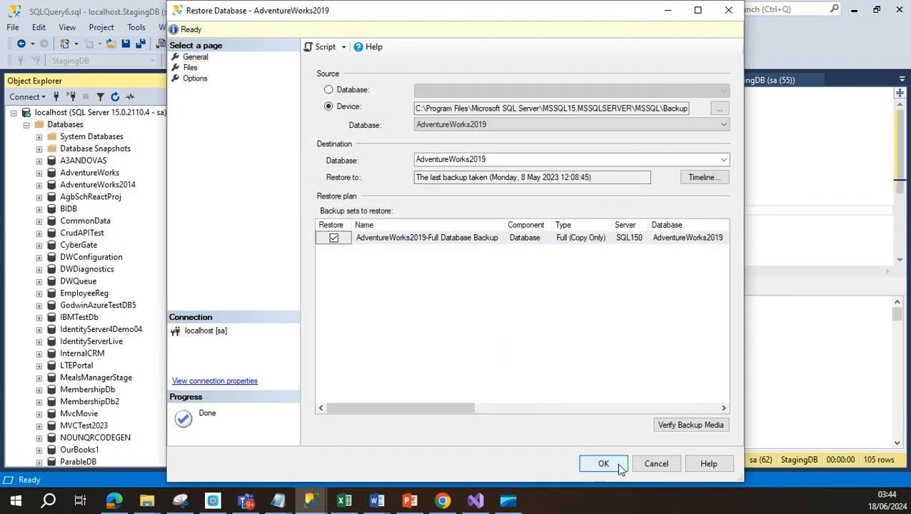
left_click(603, 464)
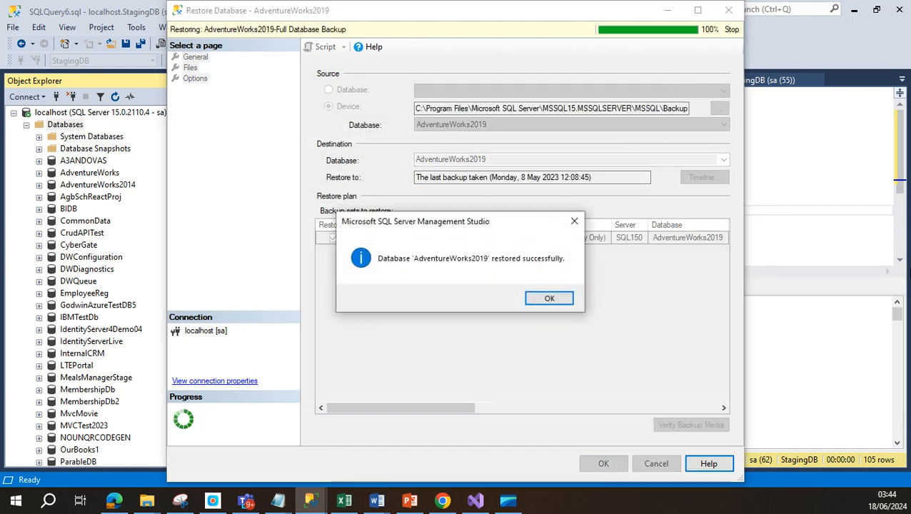
left_click(551, 299)
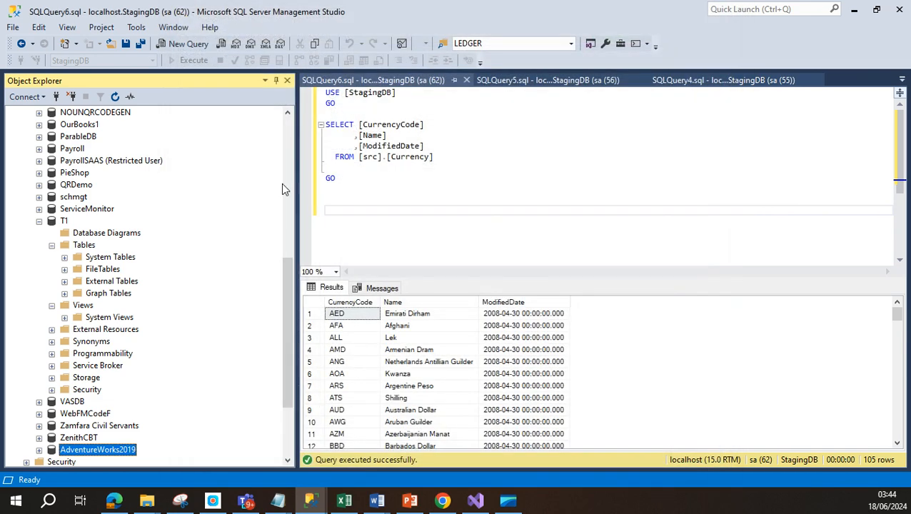
left_click(40, 450)
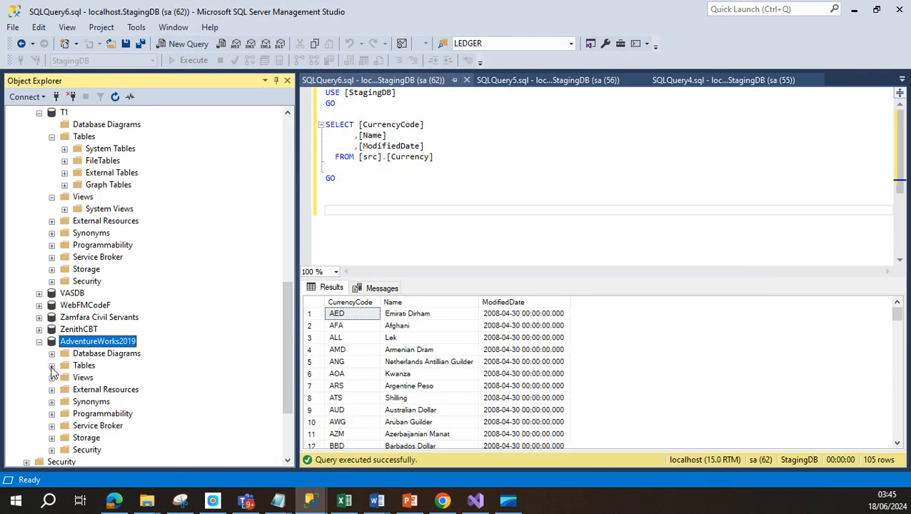
left_click(52, 365)
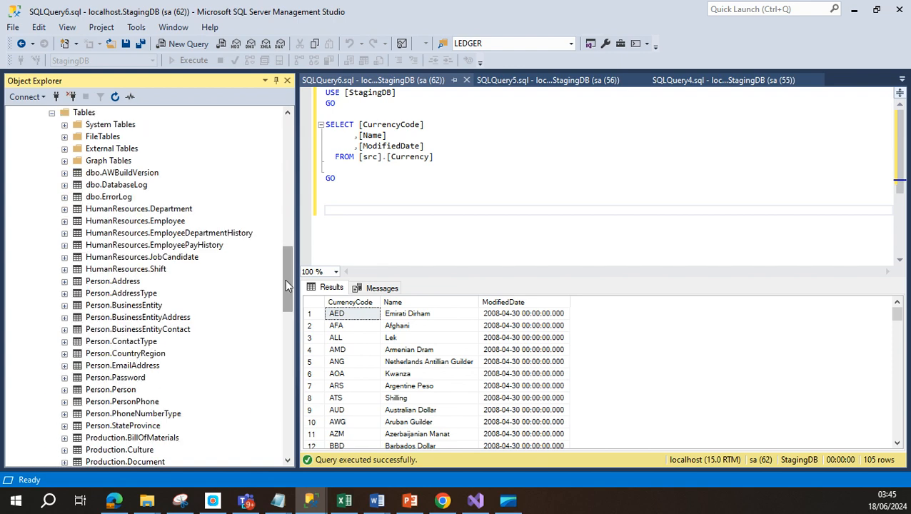
left_click_drag(285, 276, 294, 295)
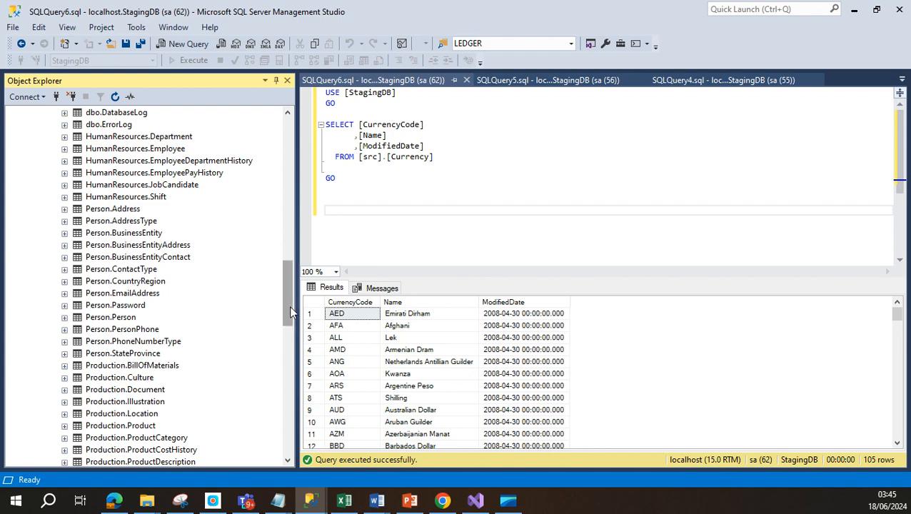
left_click_drag(289, 306, 286, 367)
left_click(150, 294)
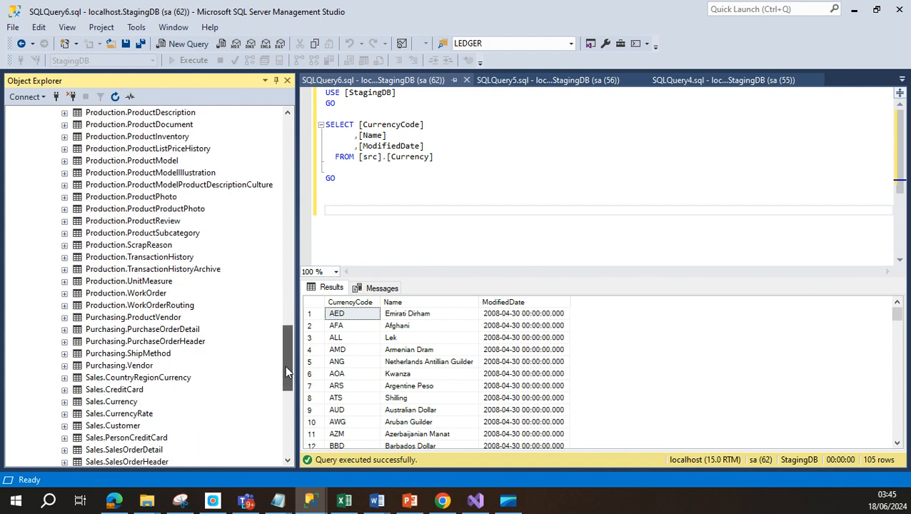
left_click(169, 307)
left_click(159, 330)
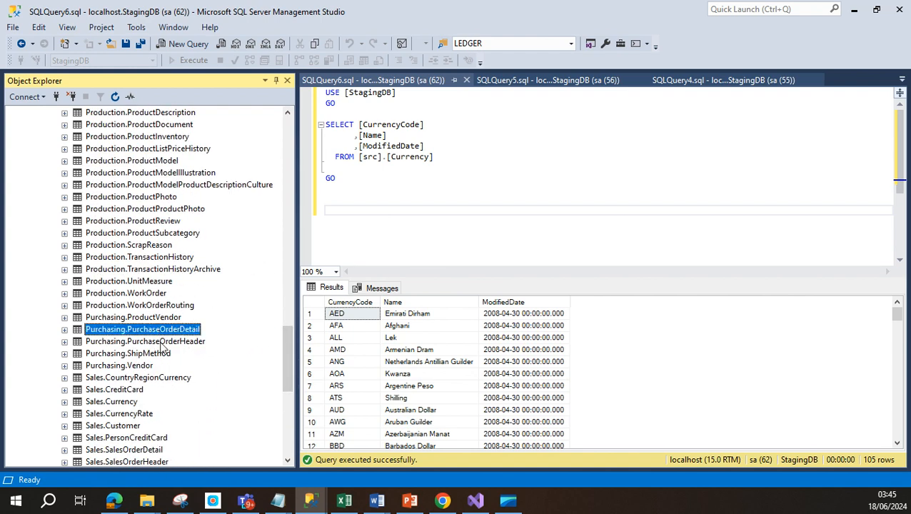
left_click(154, 342)
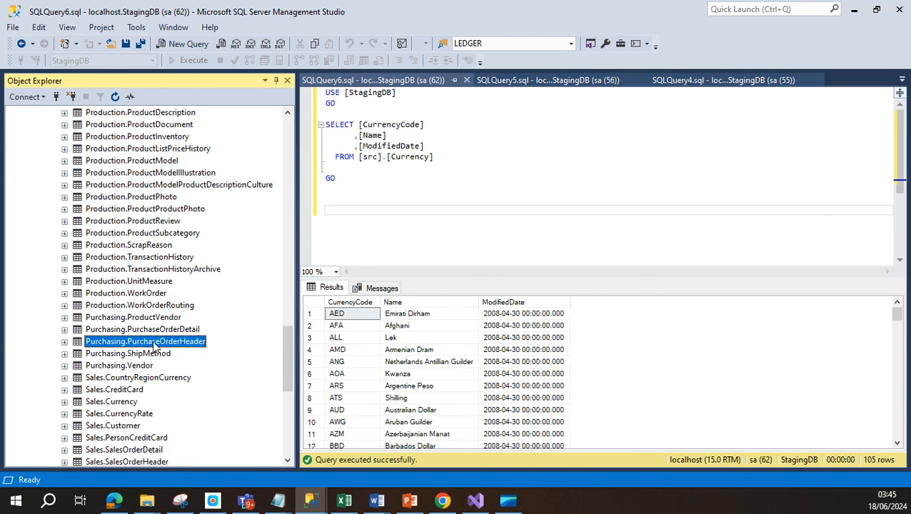
scroll(163, 384, "down", 1)
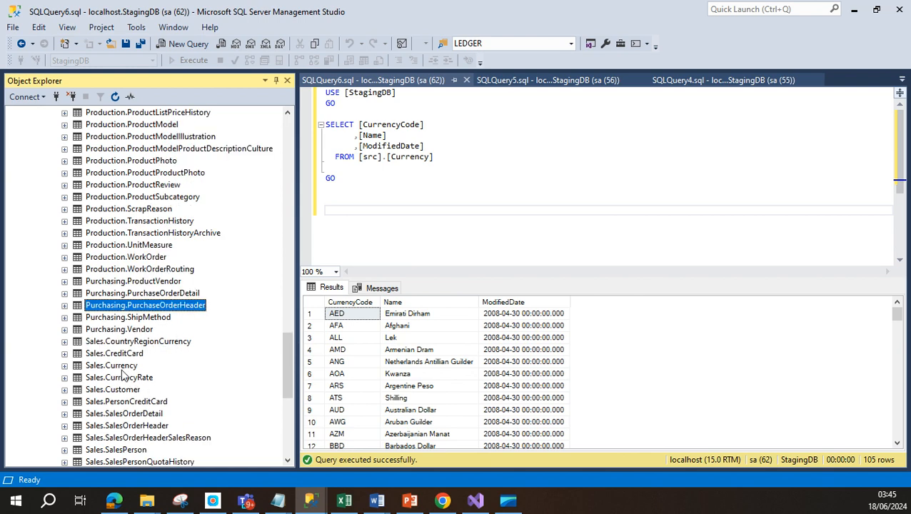
left_click(123, 365)
left_click(134, 390)
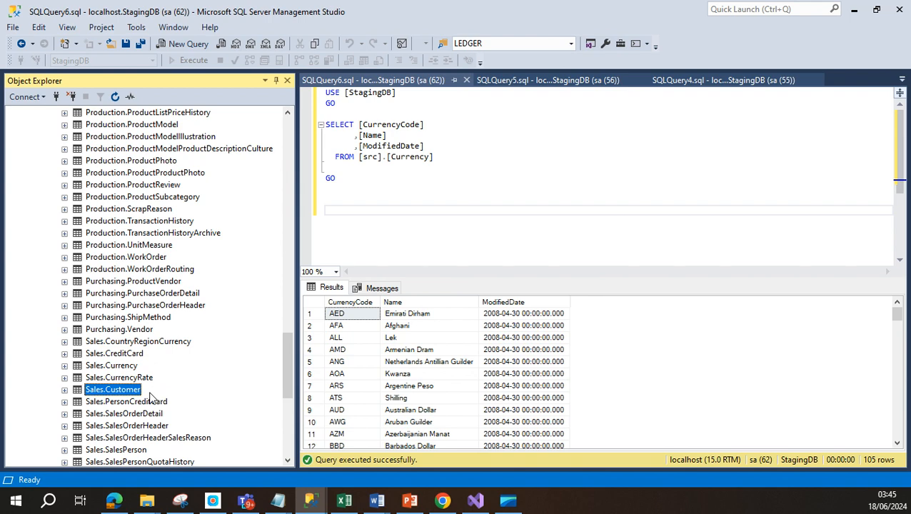
scroll(150, 397, "down", 3)
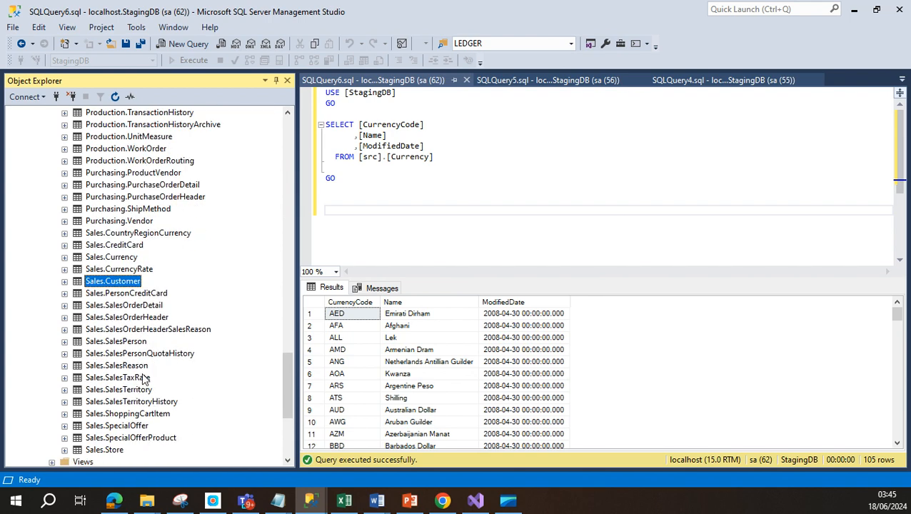
left_click(138, 365)
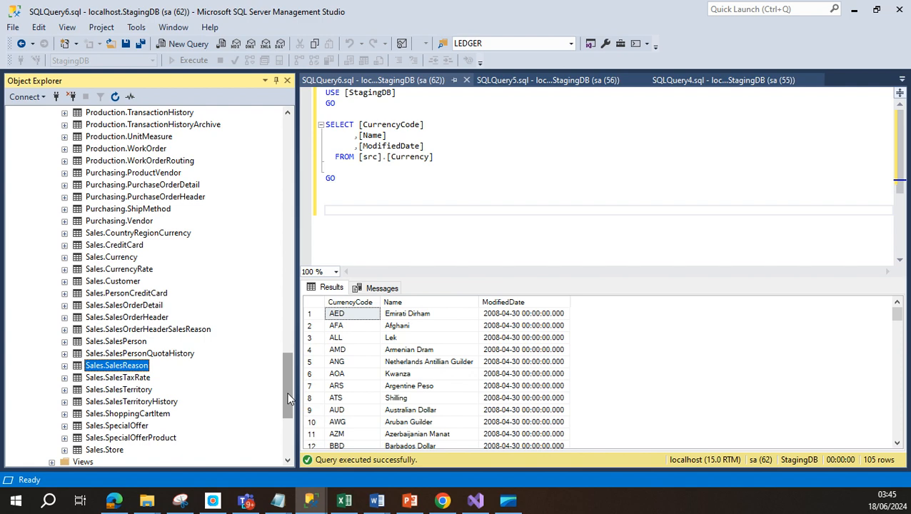
left_click_drag(289, 398, 290, 333)
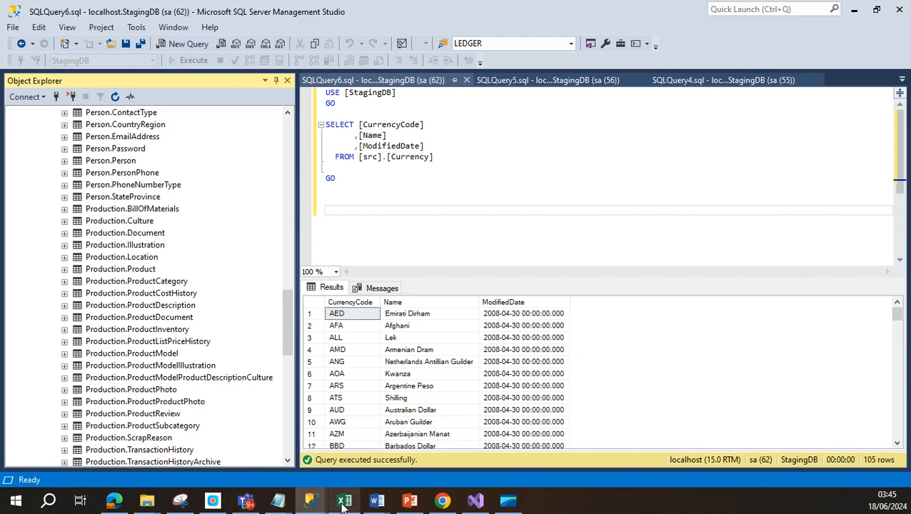
Step: Bring the Data Modelling workbook forward and review the DimCurrency and DimCustomer entries
mouse_move(341, 505)
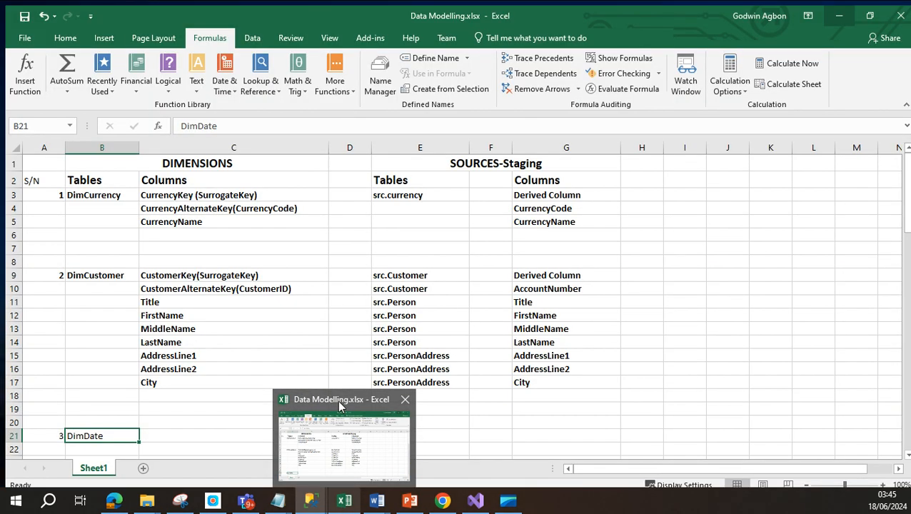
left_click(338, 399)
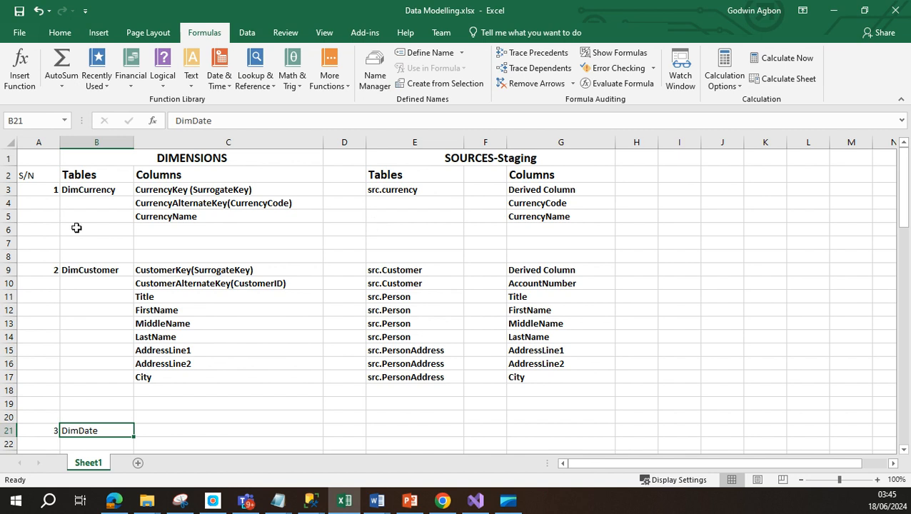
left_click(107, 192)
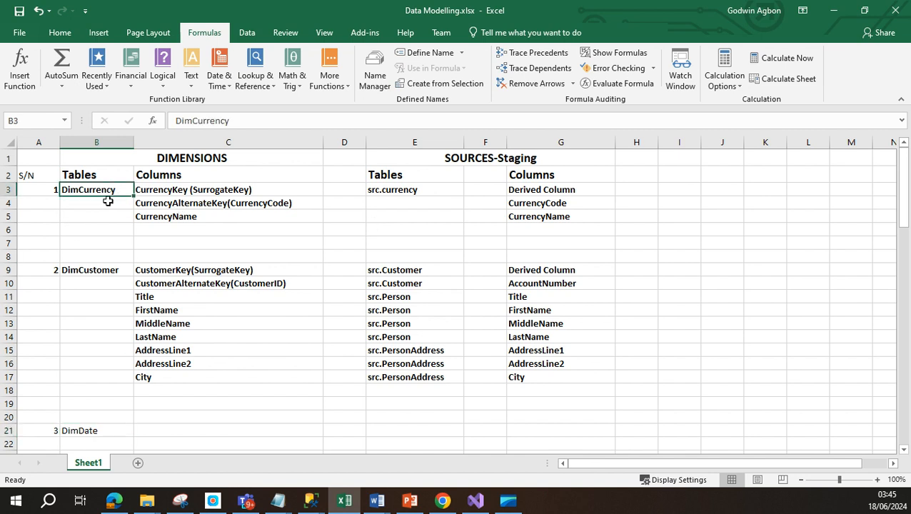
left_click(115, 271)
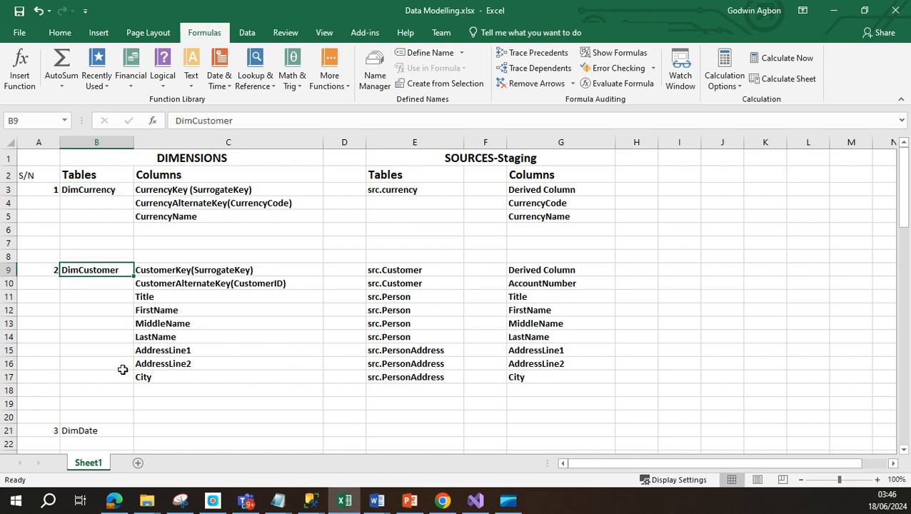
scroll(122, 370, "down", 2)
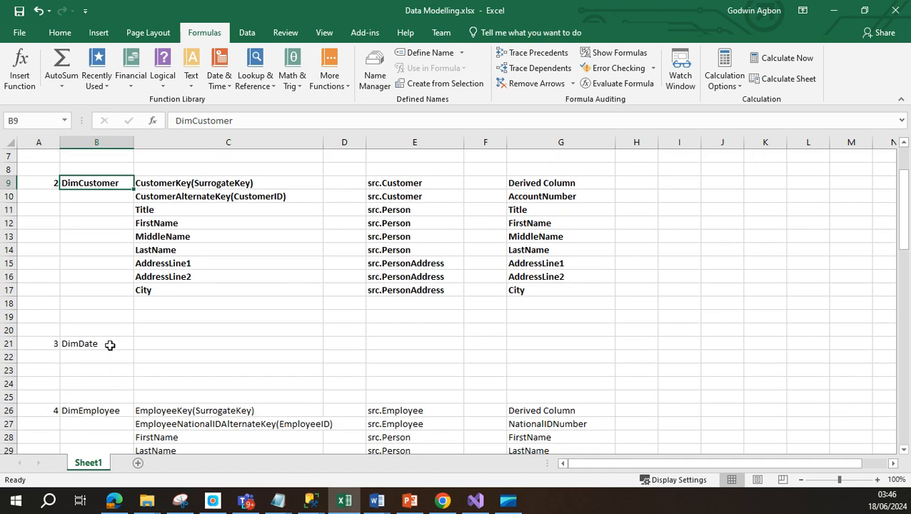
Step: Review DimEmployee, DimProduct, DimReseller and FactInternetSales entries, then scroll back to the top
left_click(106, 409)
scroll(126, 417, "down", 3)
scroll(124, 414, "down", 3)
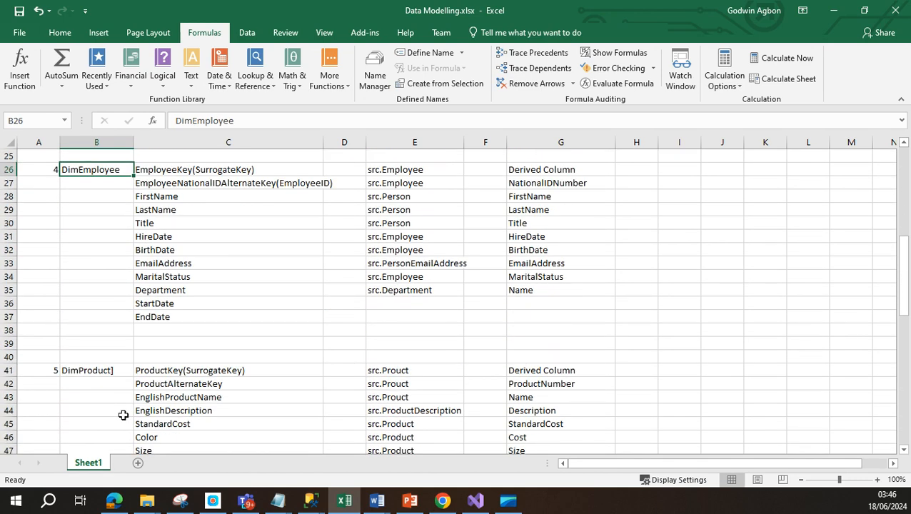
left_click(108, 370)
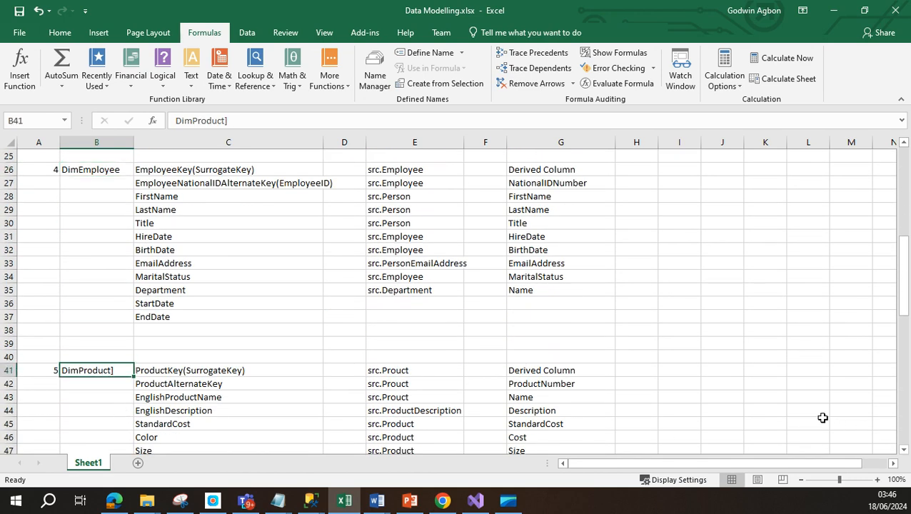
scroll(808, 388, "down", 2)
scroll(193, 335, "down", 1)
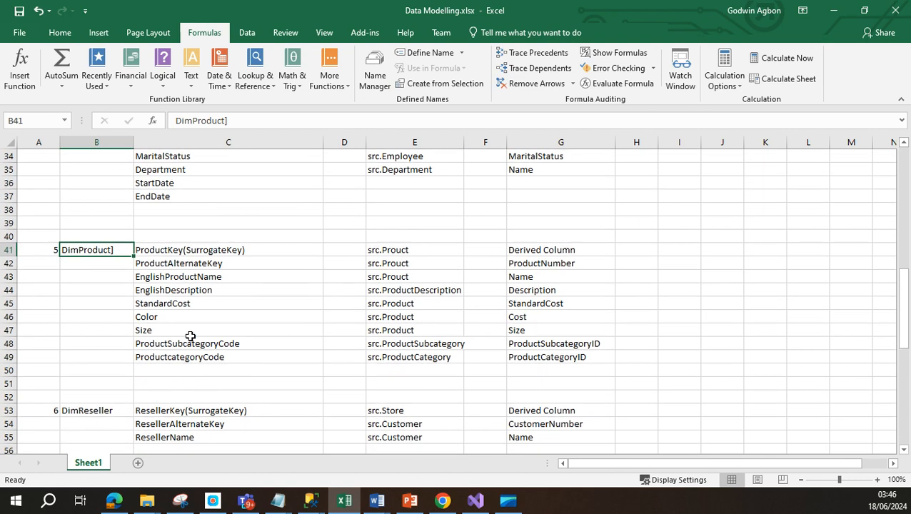
left_click(104, 412)
scroll(136, 414, "down", 5)
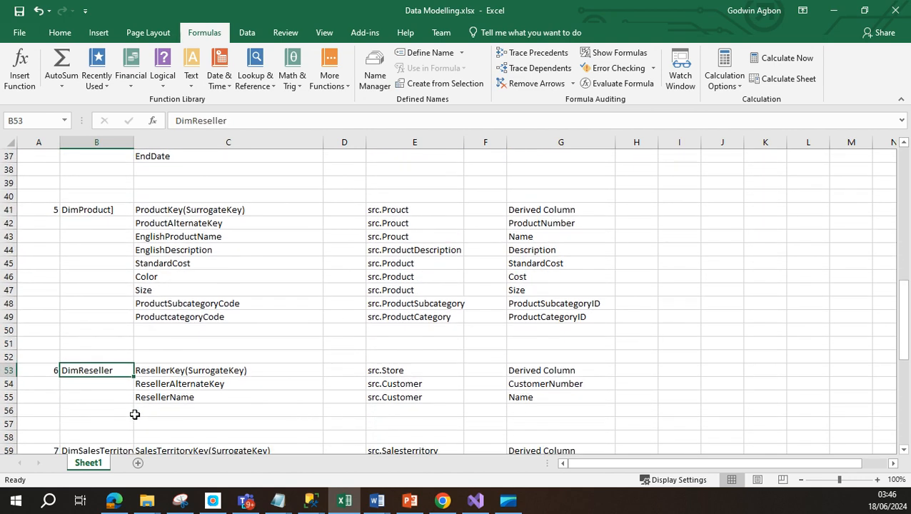
left_click(84, 401)
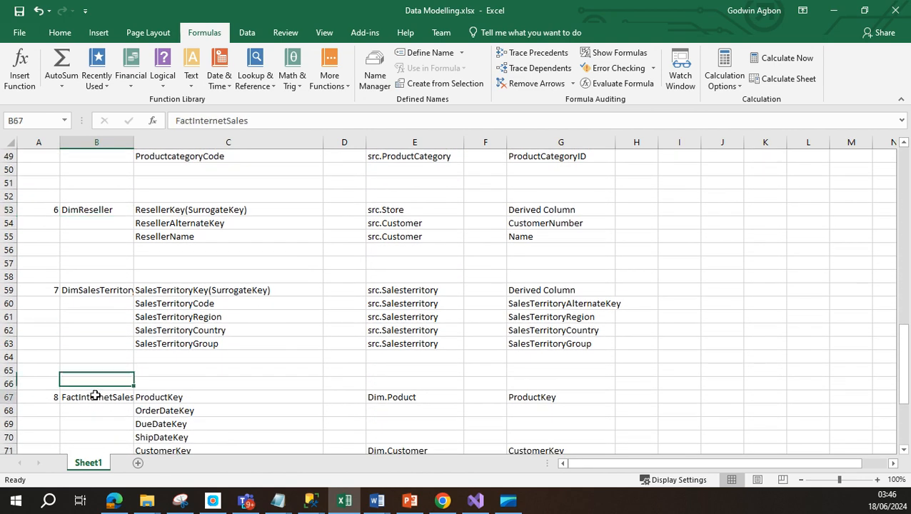
scroll(336, 371, "down", 4)
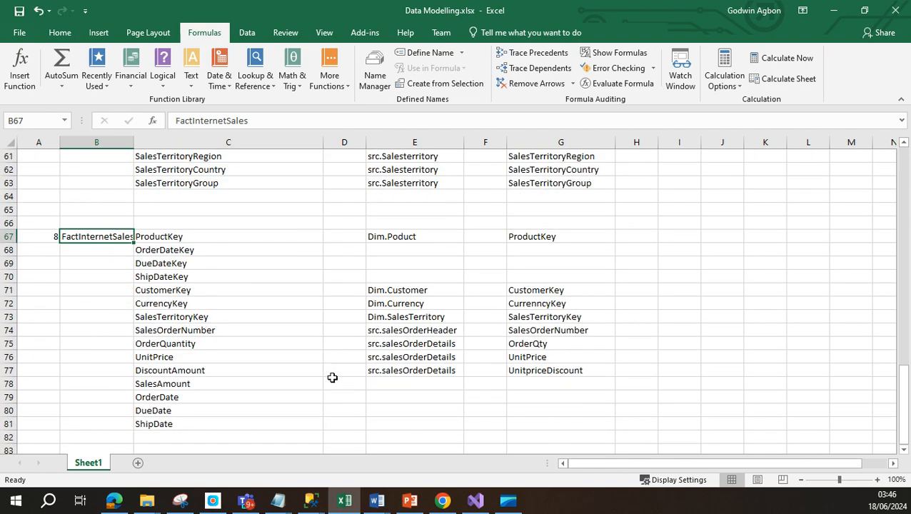
scroll(726, 297, "up", 9)
scroll(726, 297, "down", 2)
scroll(726, 299, "up", 5)
scroll(726, 299, "up", 8)
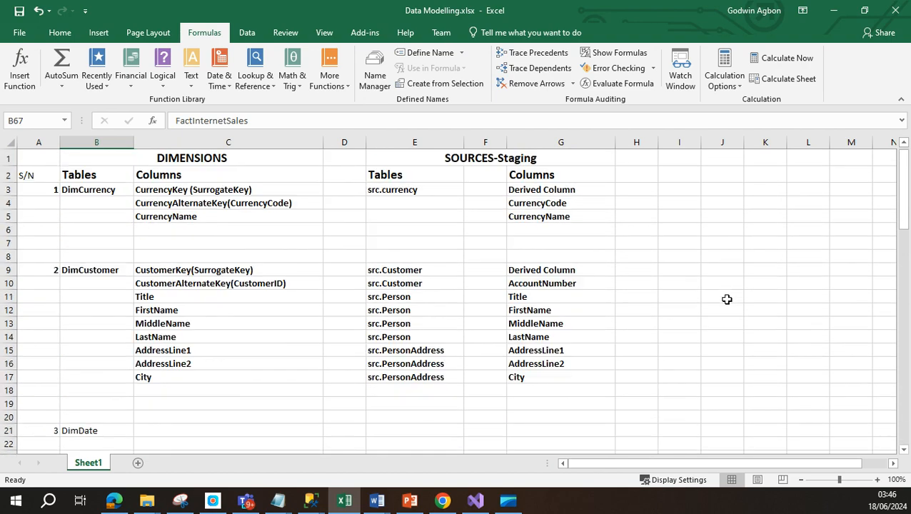
scroll(726, 299, "down", 1)
scroll(727, 299, "up", 1)
Step: Review the src.currency SOURCES-Staging mapping, then return to the SQLQuery6 window in SSMS
left_click(528, 160)
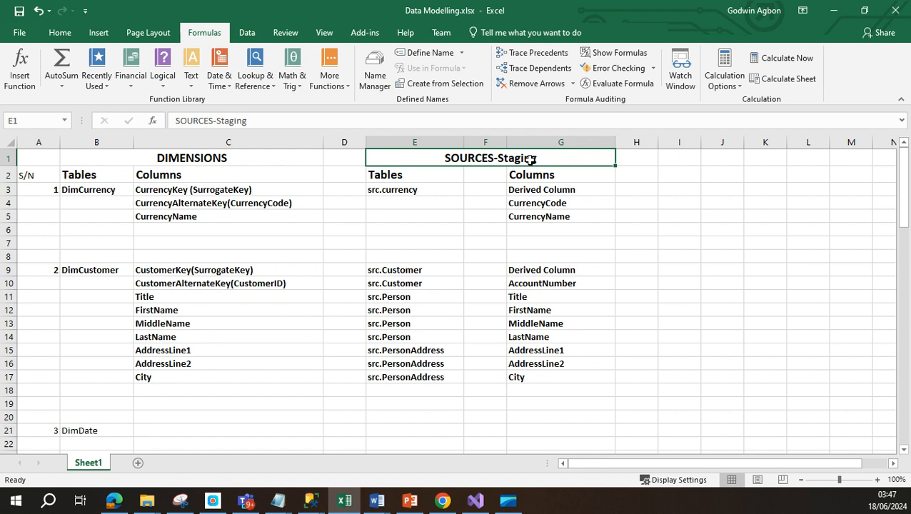
left_click(424, 192)
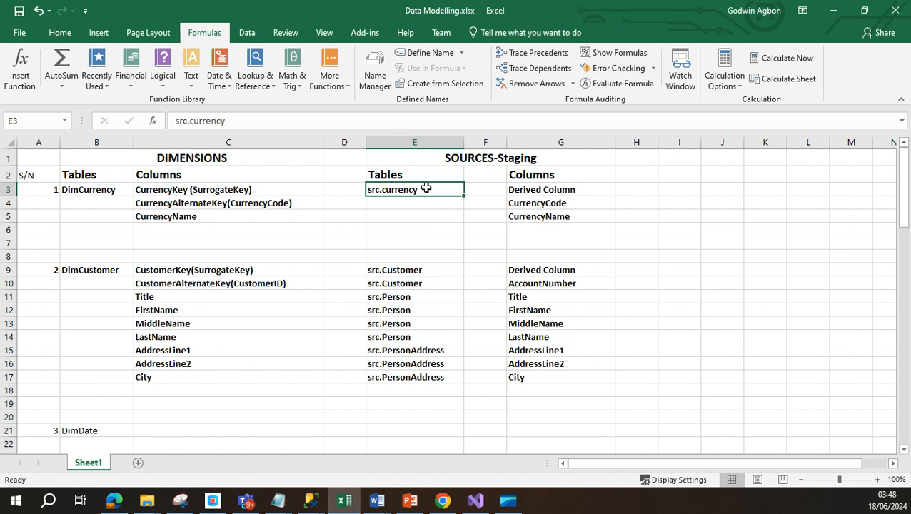
left_click(546, 189)
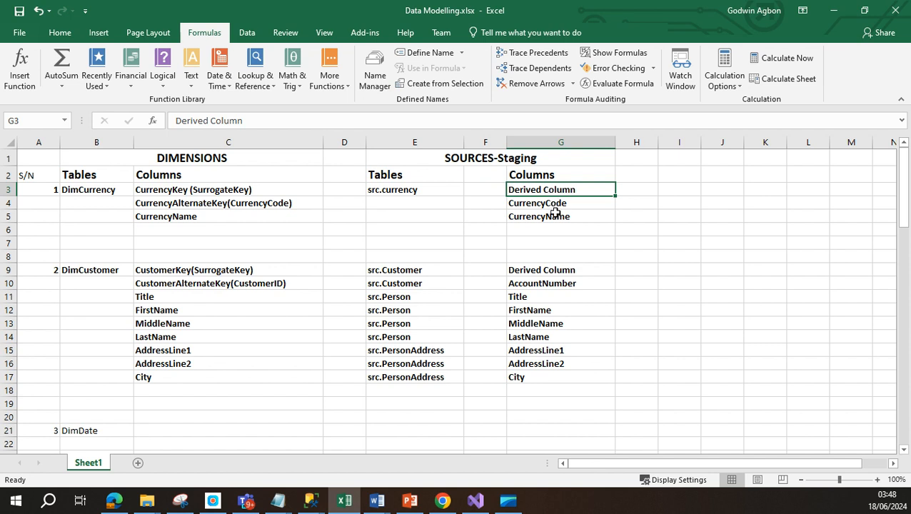
mouse_move(312, 505)
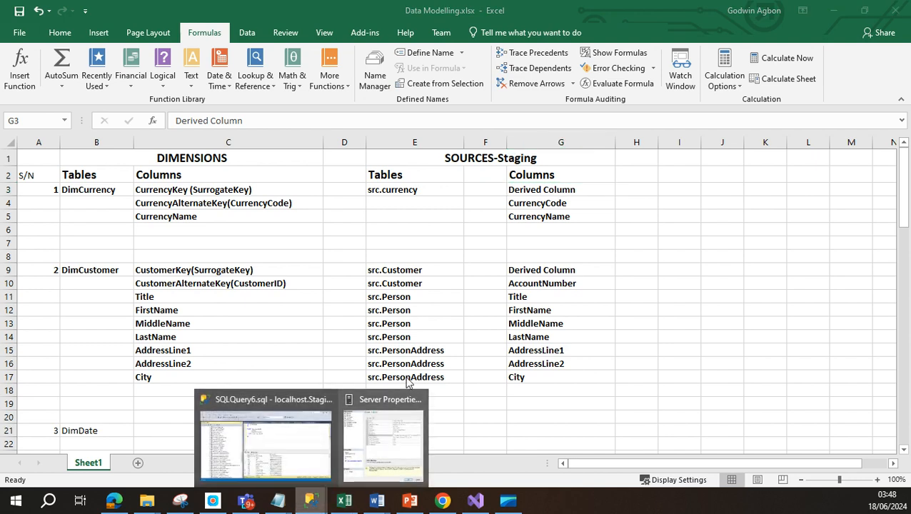
left_click(274, 402)
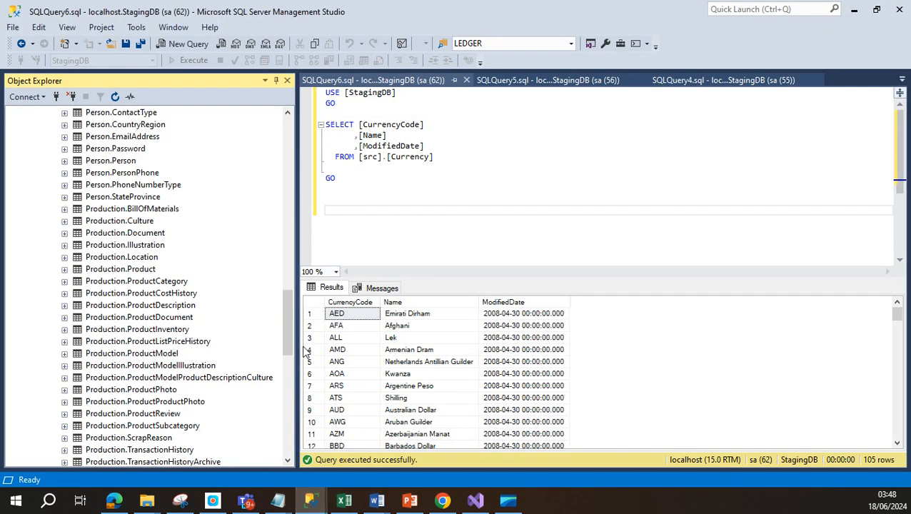
Step: Script Sales.Currency as a SELECT into a new query window and close the resulting error
left_click_drag(289, 334, 294, 356)
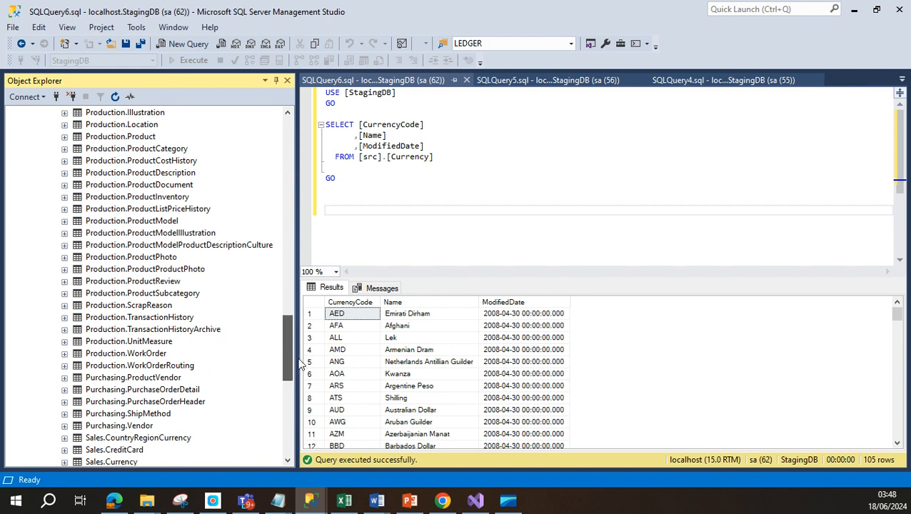
left_click_drag(298, 359, 306, 380)
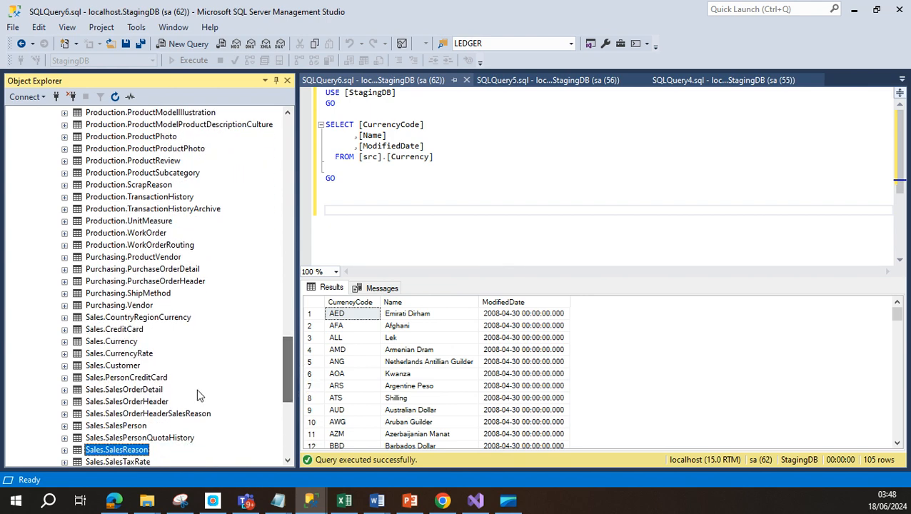
right_click(125, 342)
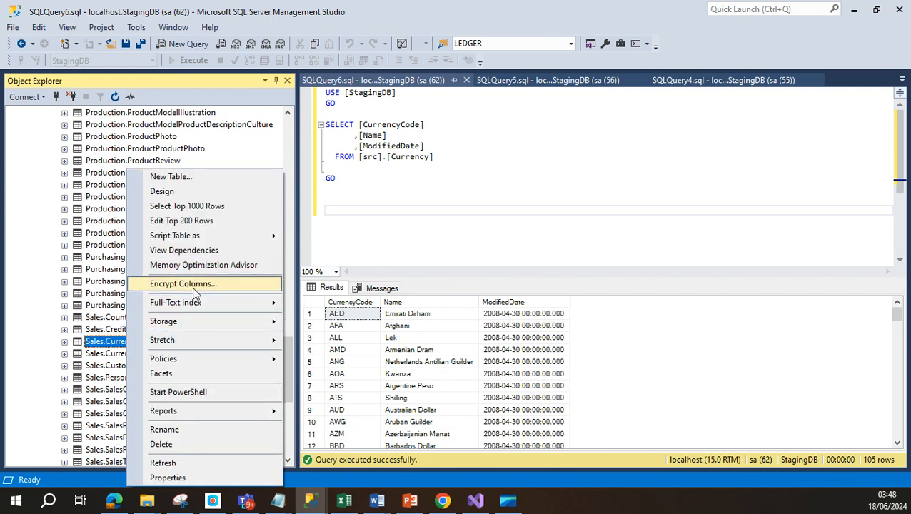
mouse_move(218, 238)
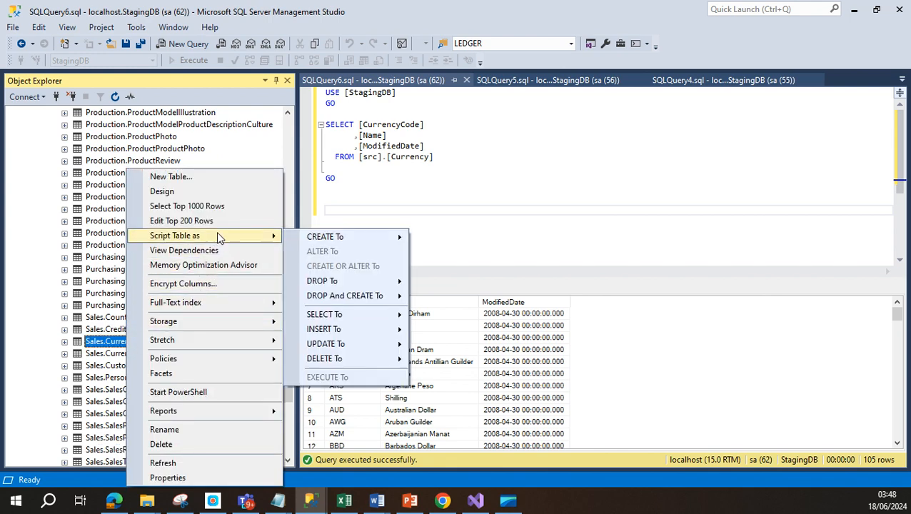
mouse_move(386, 316)
left_click(442, 316)
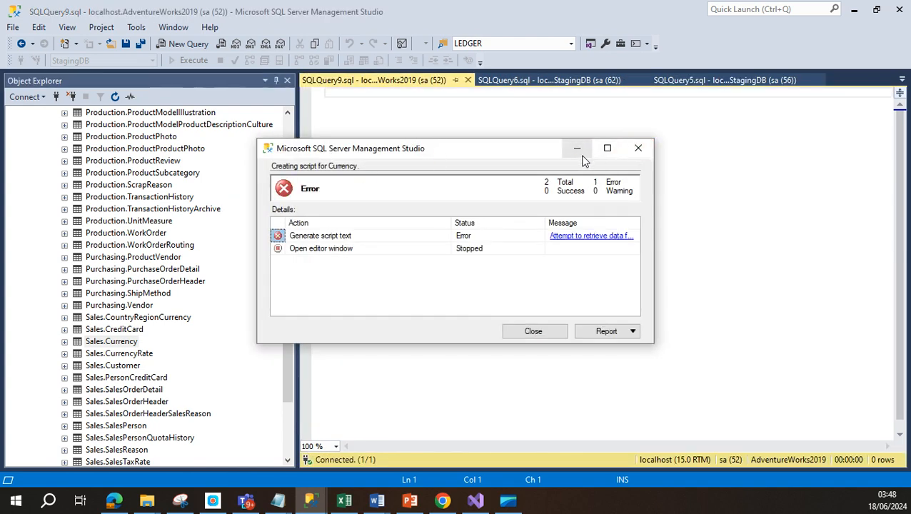
left_click(533, 334)
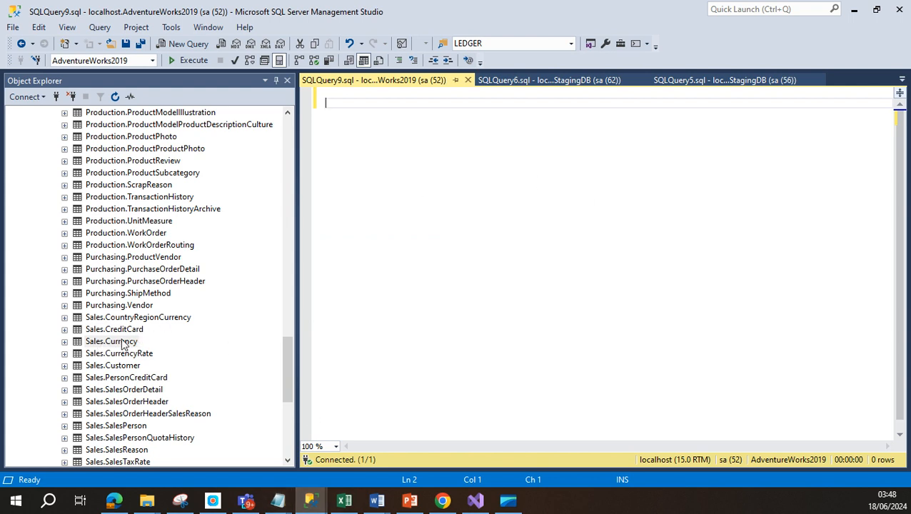
Step: Execute the Sales.Currency SELECT of CurrencyCode, Name and ModifiedDate and scroll its 105 rows
scroll(148, 370, "up", 1)
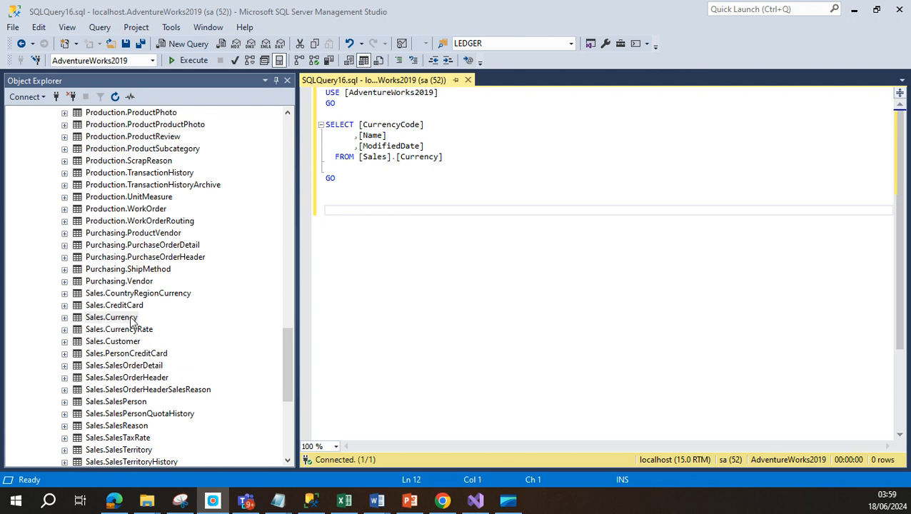
left_click(439, 165)
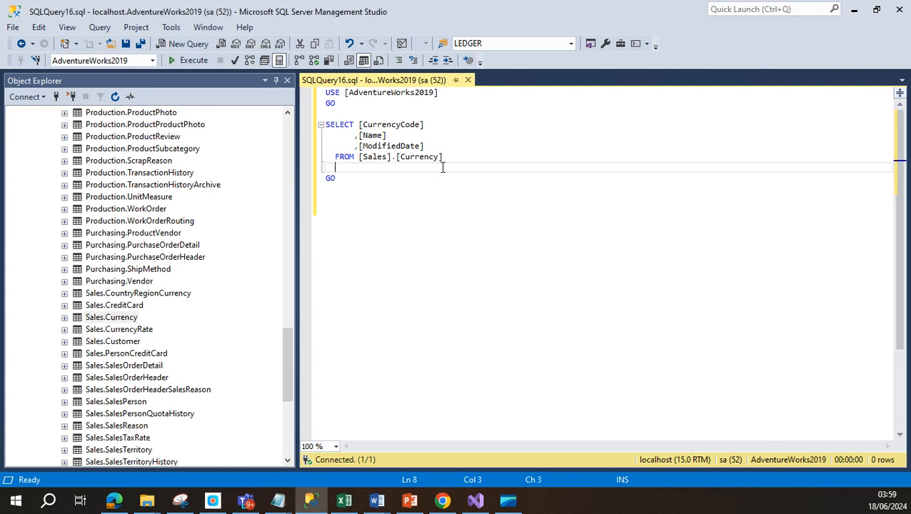
left_click(390, 125)
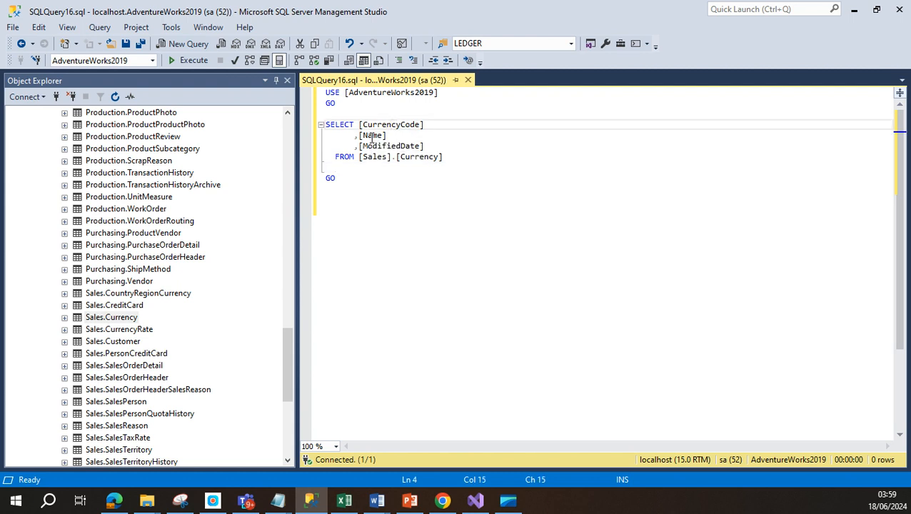
left_click(372, 135)
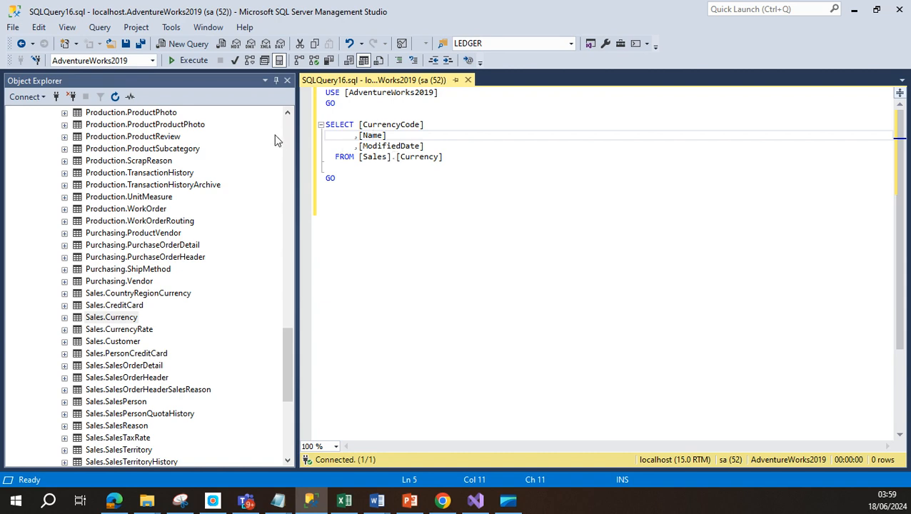
left_click(189, 60)
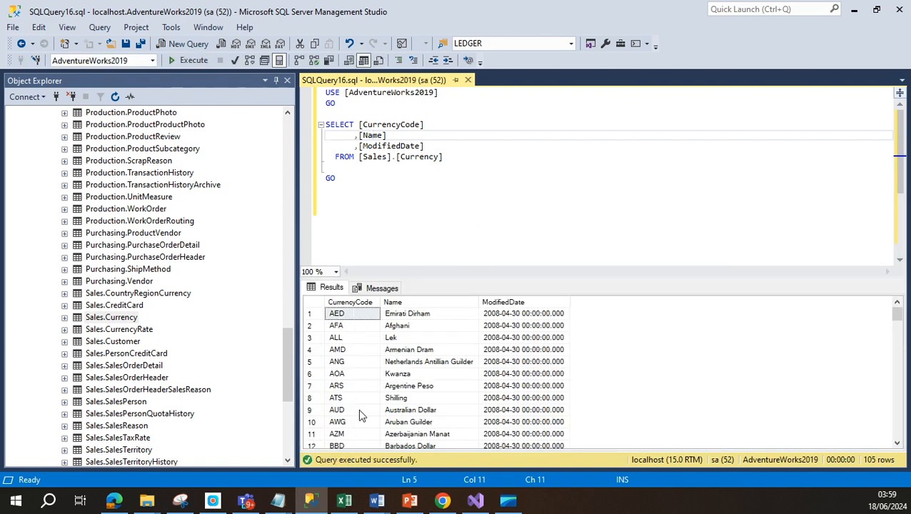
scroll(413, 372, "down", 8)
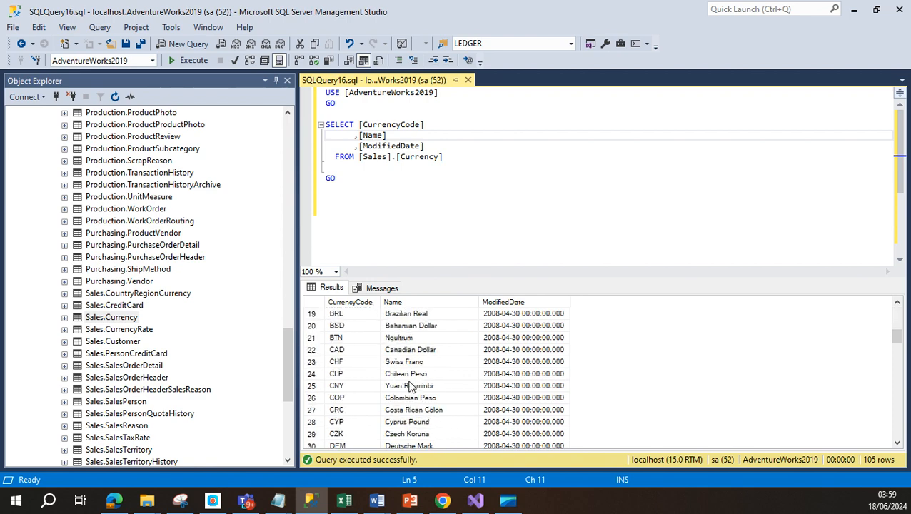
scroll(364, 398, "down", 10)
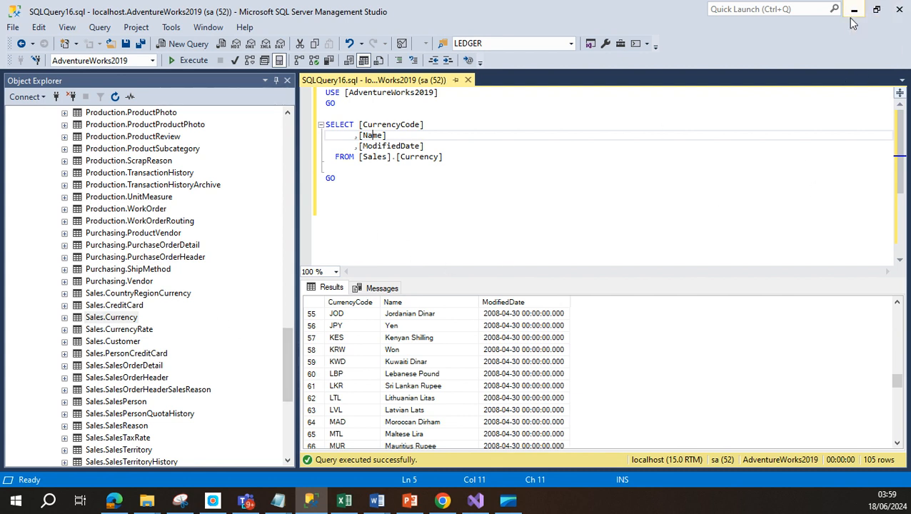
left_click(344, 500)
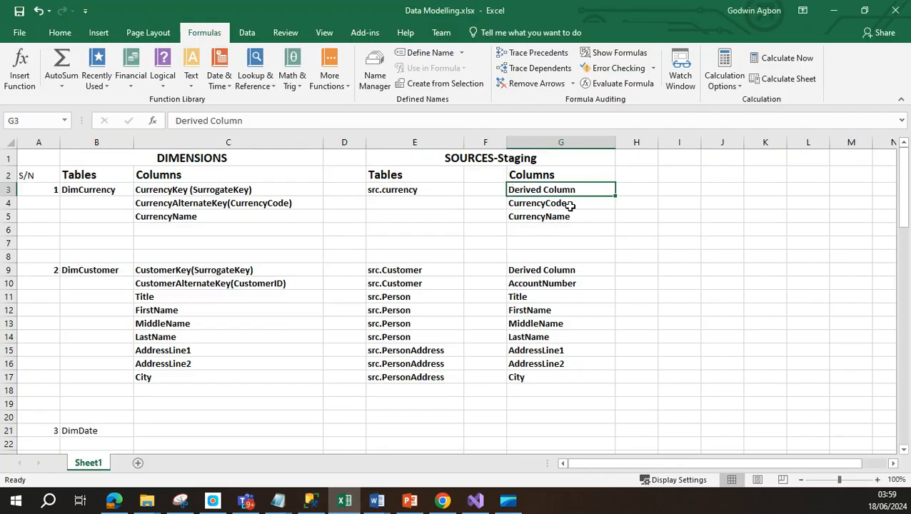
left_click(571, 206)
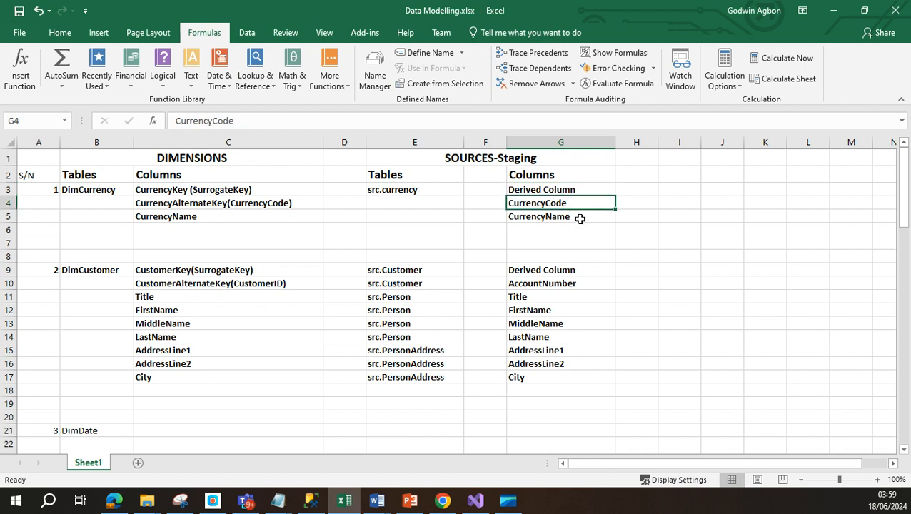
left_click(580, 219)
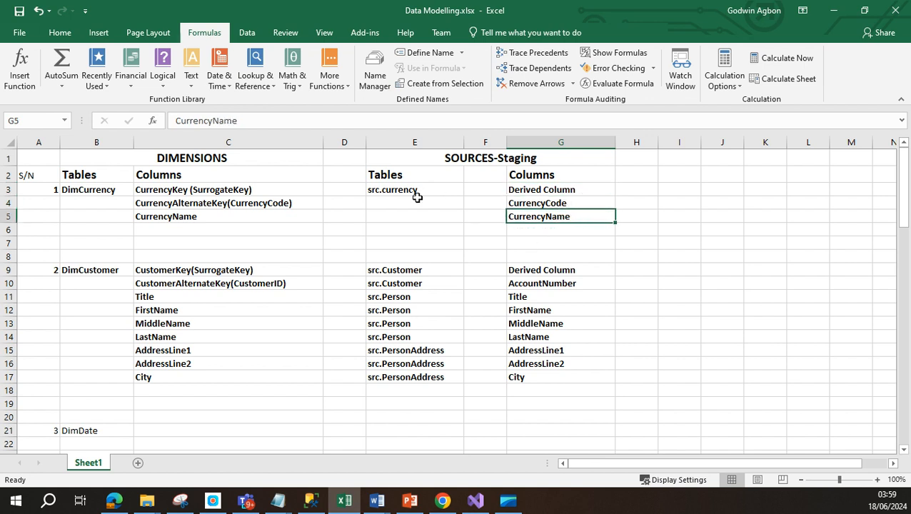
left_click(419, 199)
left_click(423, 190)
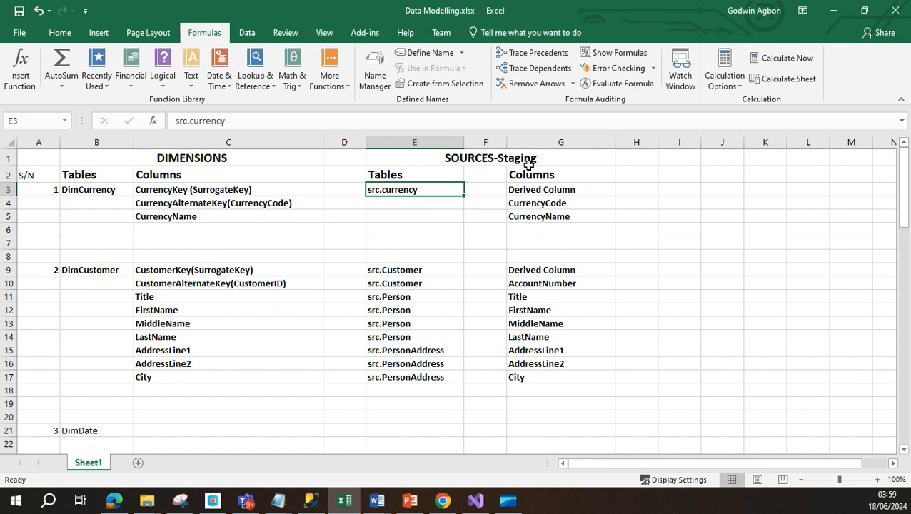
left_click(549, 204)
left_click(554, 216)
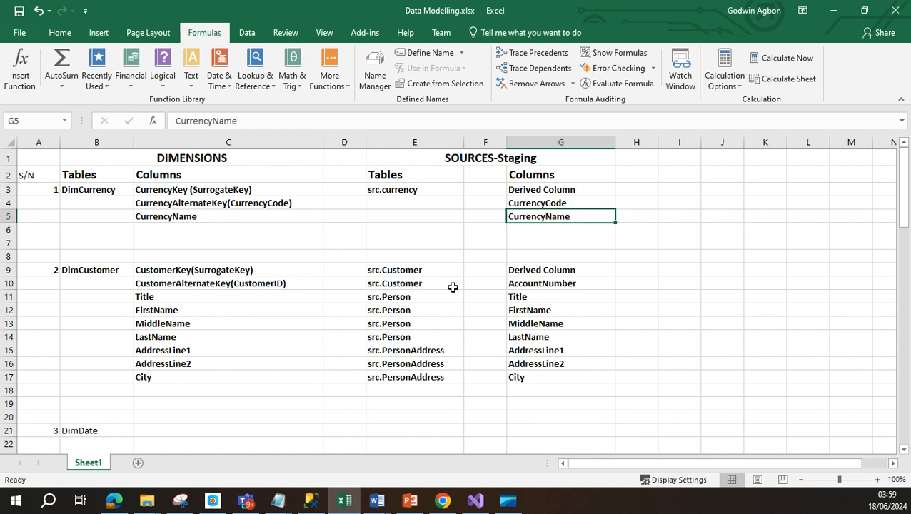
left_click(535, 299)
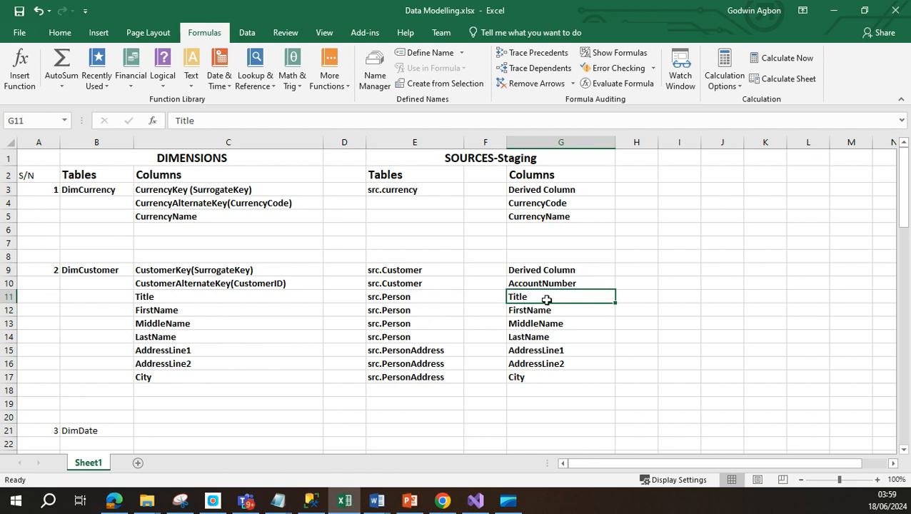
left_click(546, 336)
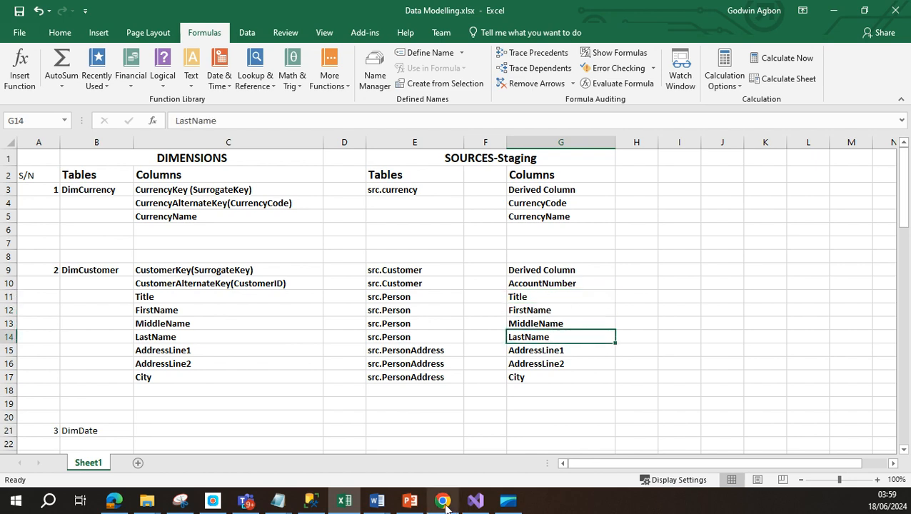
left_click(312, 502)
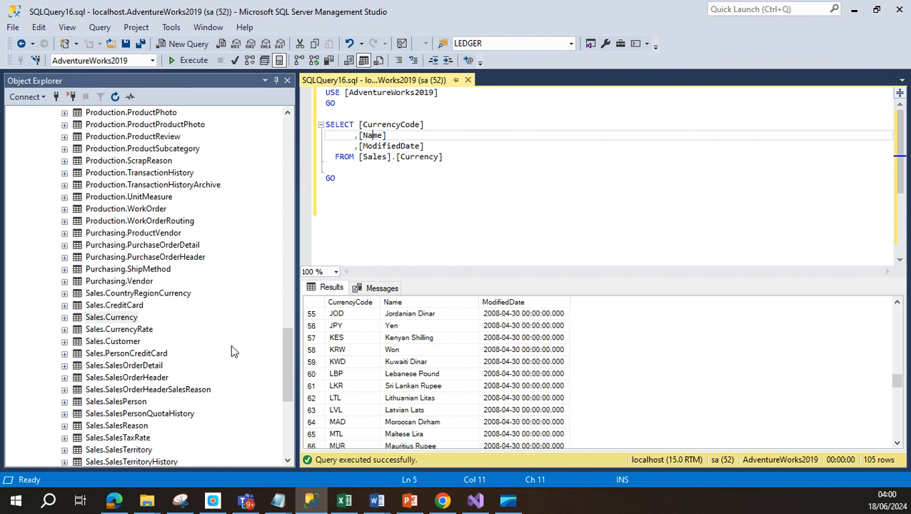
scroll(220, 359, "down", 1)
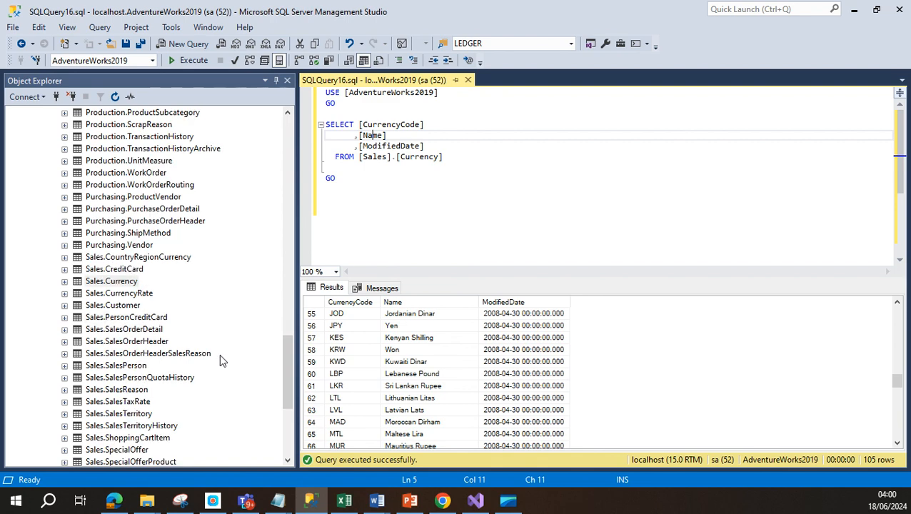
left_click_drag(283, 381, 313, 291)
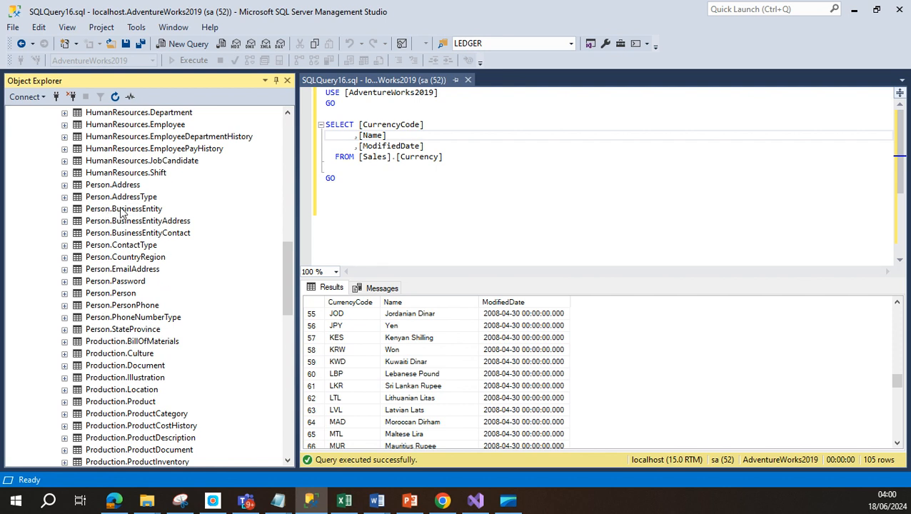
left_click(65, 209)
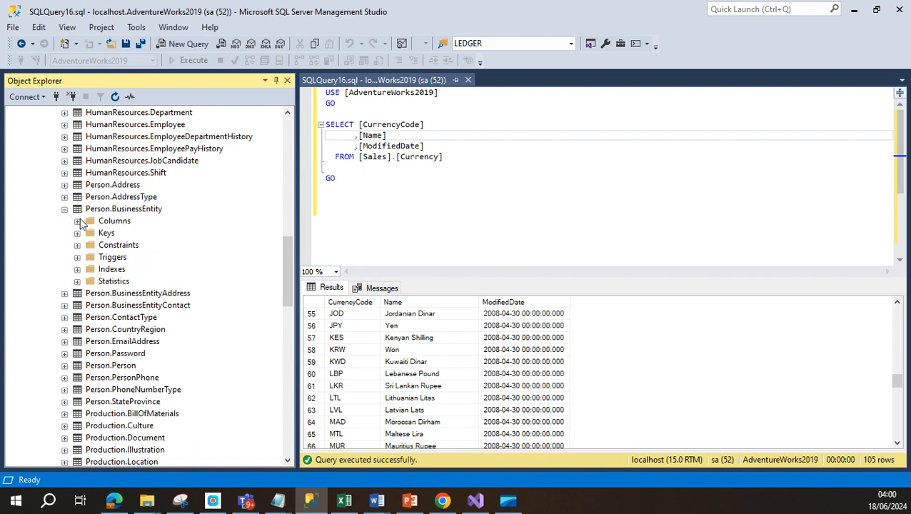
left_click(78, 221)
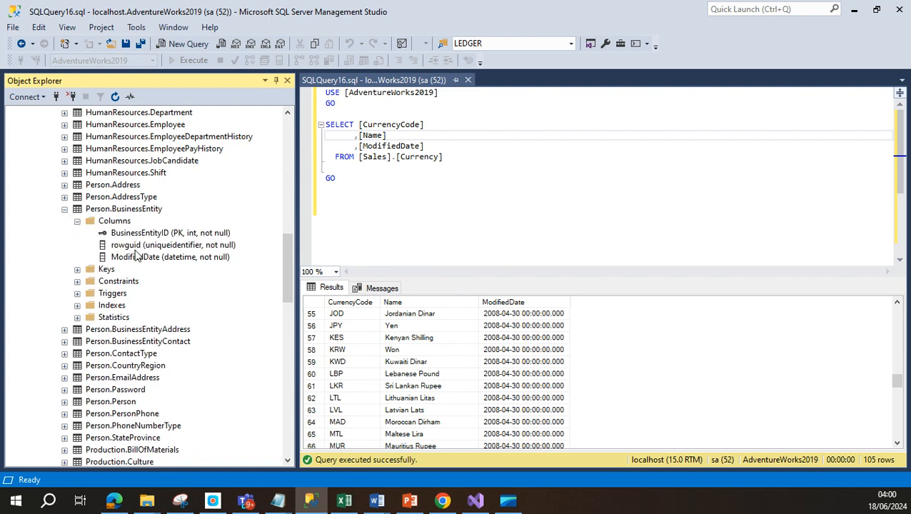
left_click(65, 210)
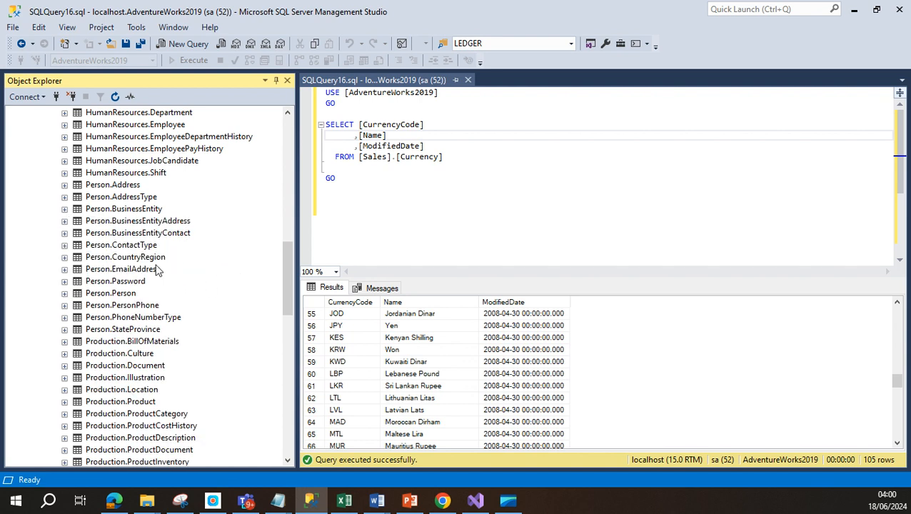
scroll(153, 289, "down", 4)
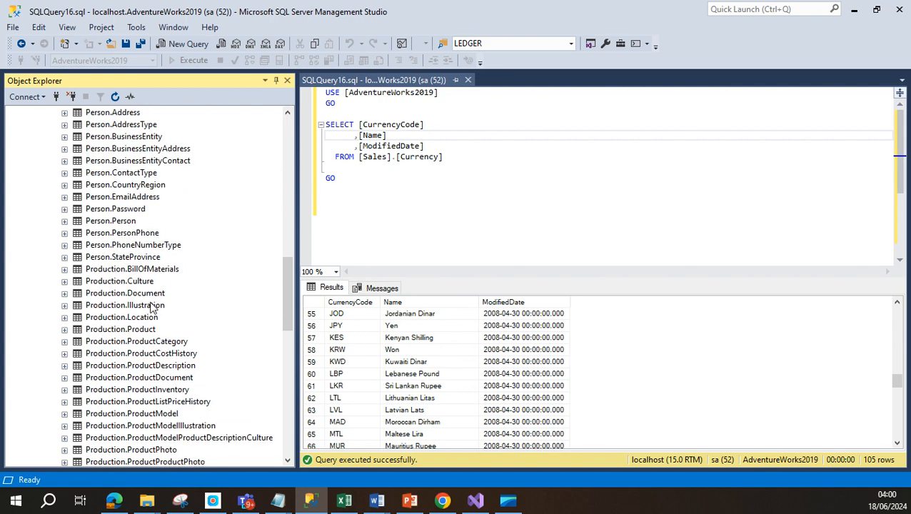
scroll(154, 318, "down", 1)
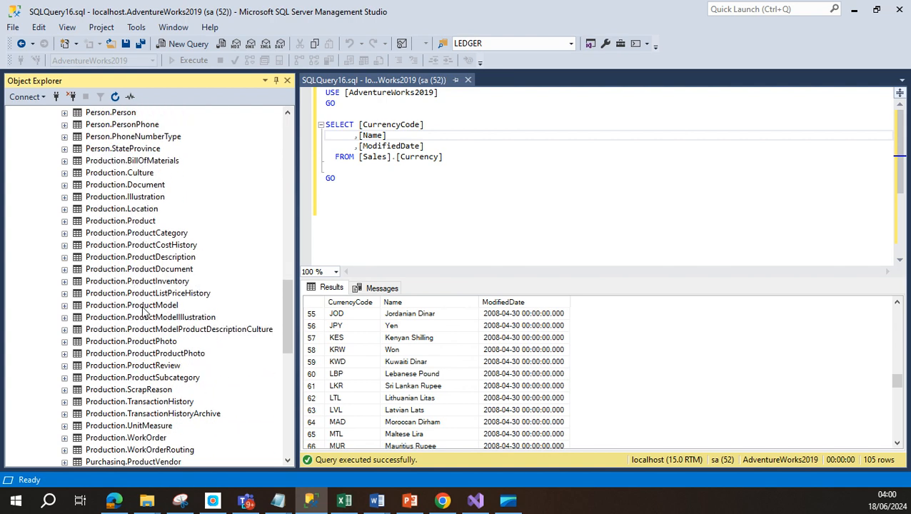
scroll(144, 321, "down", 1)
scroll(189, 381, "down", 2)
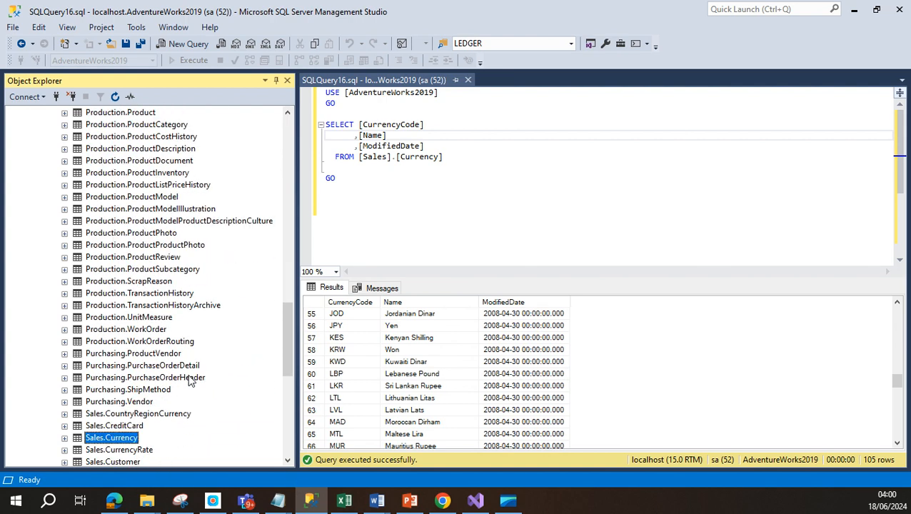
scroll(189, 381, "down", 1)
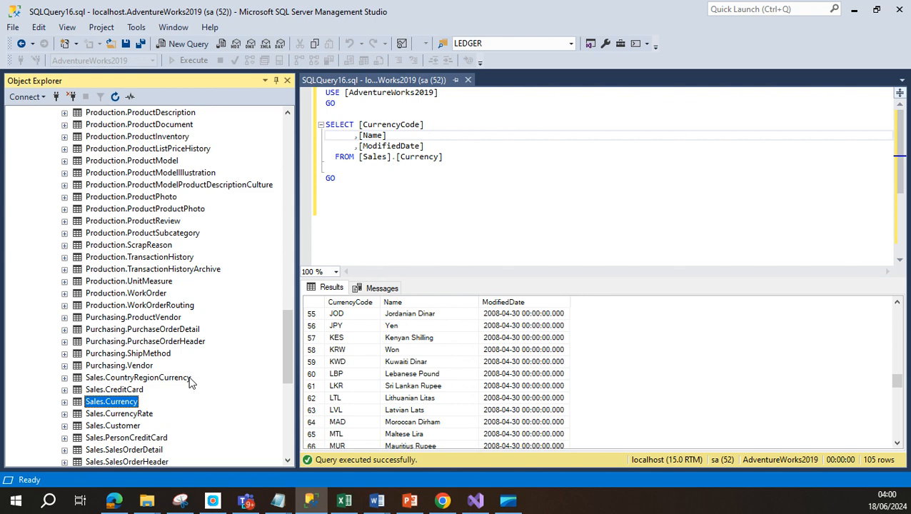
scroll(189, 381, "down", 2)
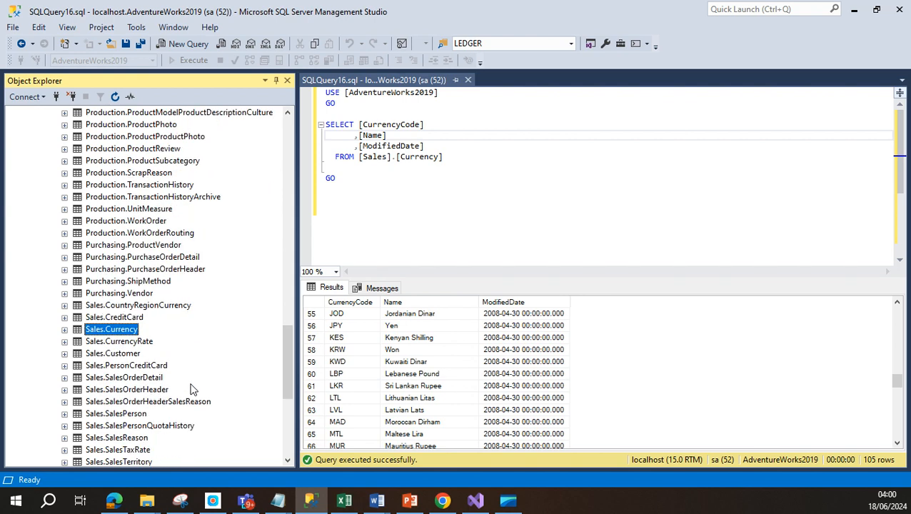
Step: Check the Data Modelling workbook, then run the Person.Person SELECT returning 19,972 rows
left_click(345, 501)
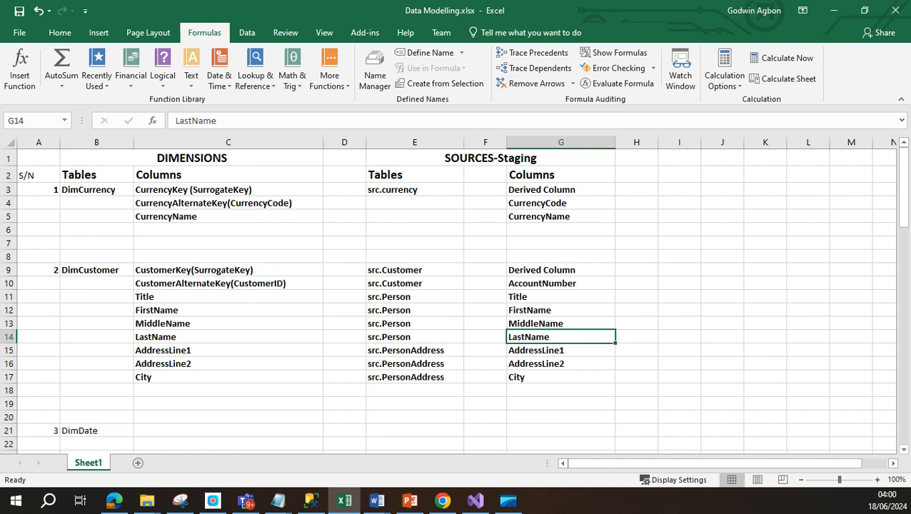
key("alt+Tab")
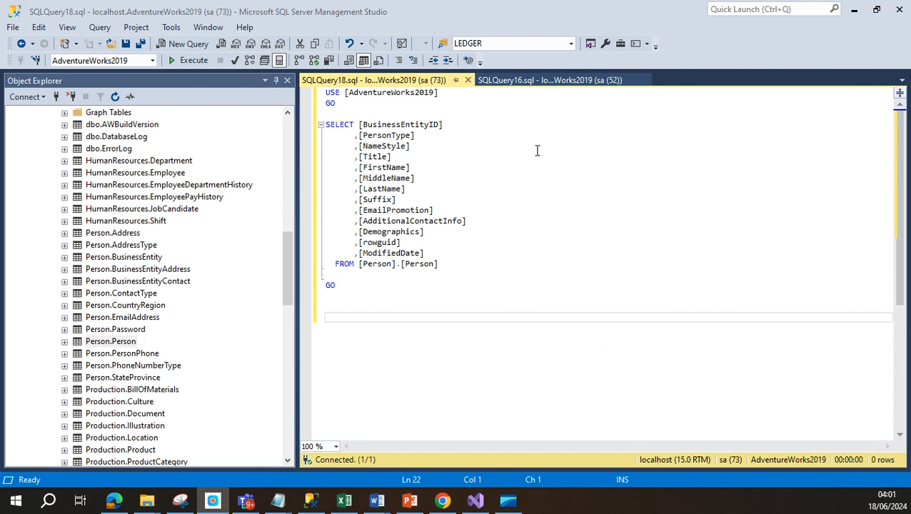
left_click(453, 164)
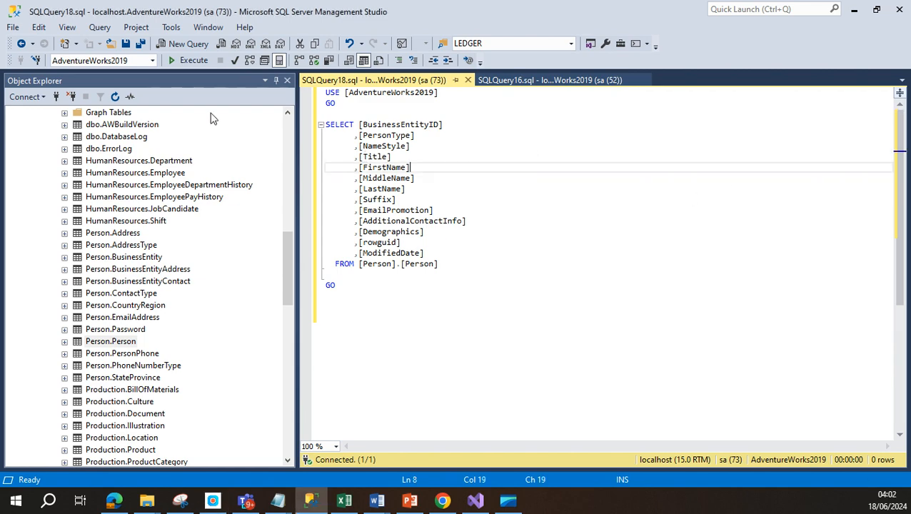
left_click(182, 61)
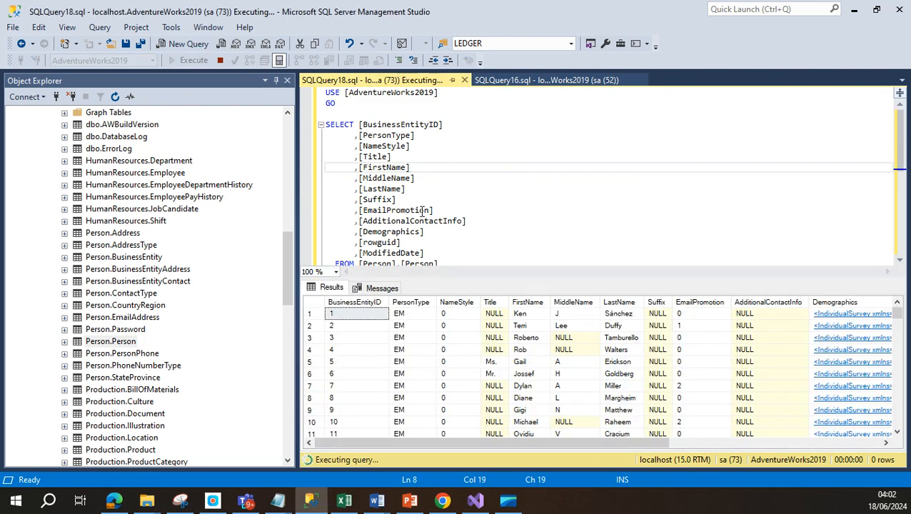
Step: Review the LastName line of the query and select Sales.Customer in Object Explorer
left_click(377, 177)
left_click(382, 189)
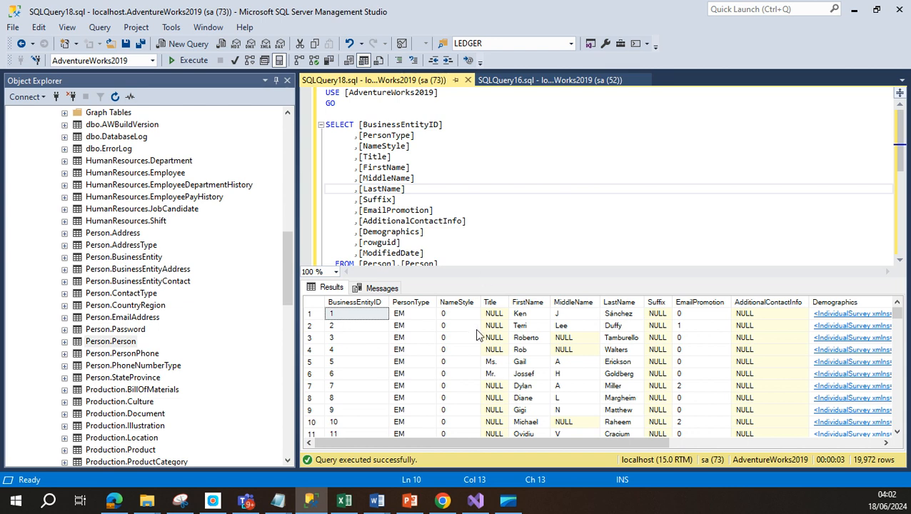
left_click_drag(284, 265, 318, 350)
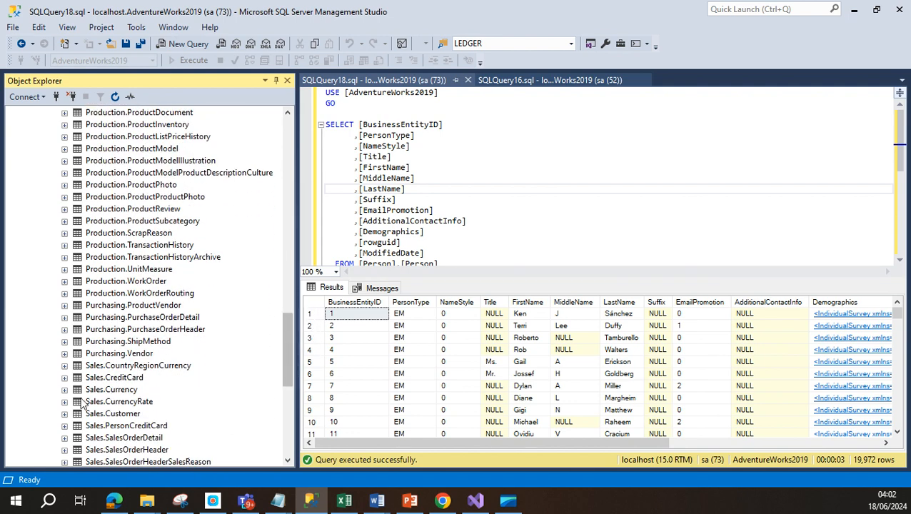
left_click(117, 418)
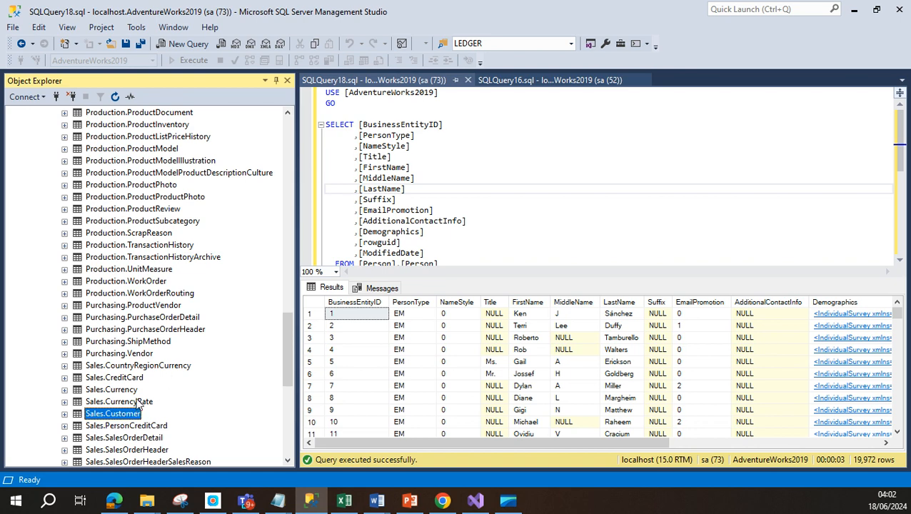
scroll(139, 403, "down", 4)
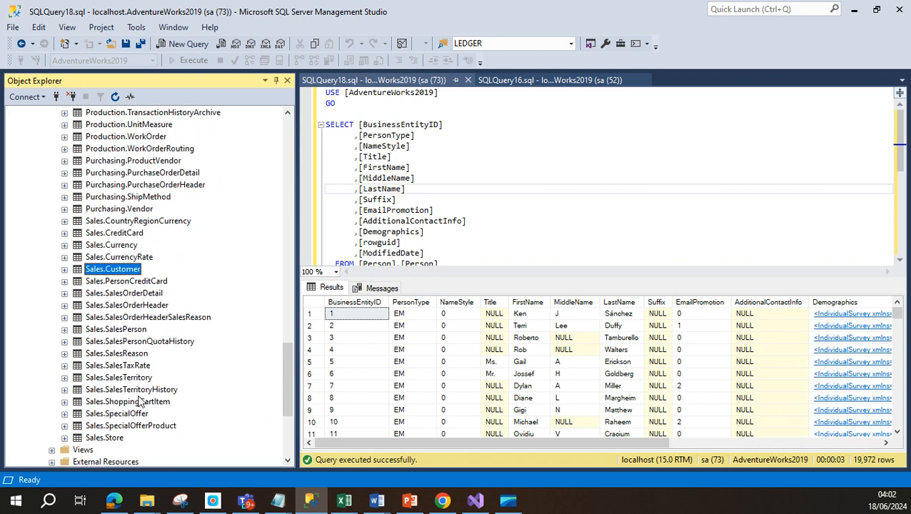
scroll(224, 384, "up", 12)
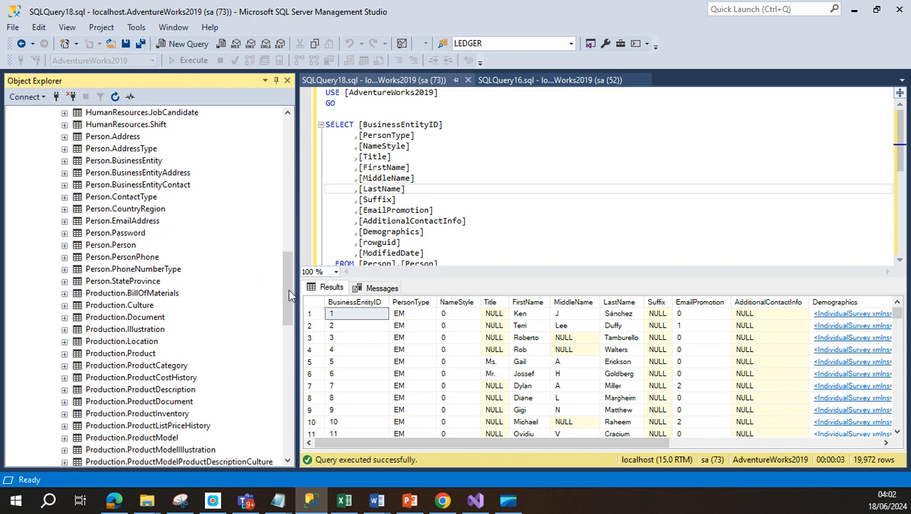
Step: Minimize Management Studio and review the DimCustomer mapping cells: Derived Column, Title, AddressLine2, CustomerKey and CustomerAlternateKey
left_click(855, 14)
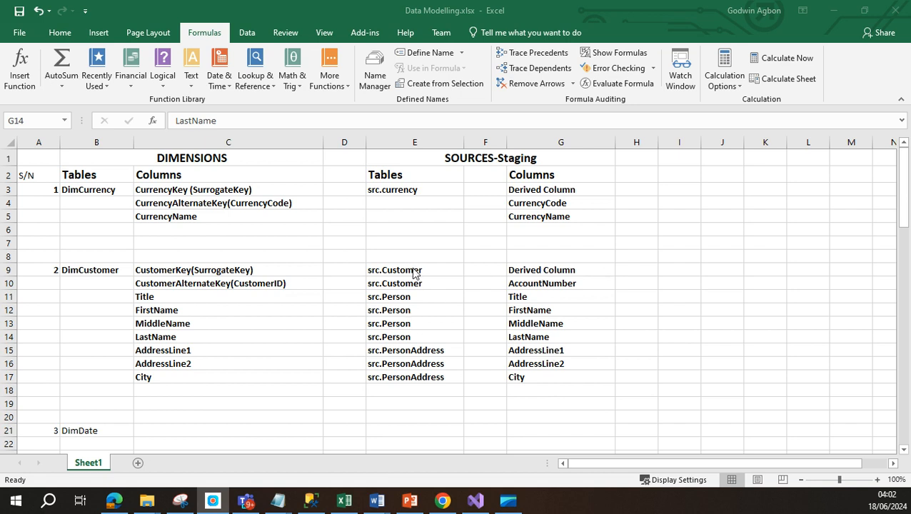
left_click(535, 271)
left_click(533, 294)
left_click(552, 364)
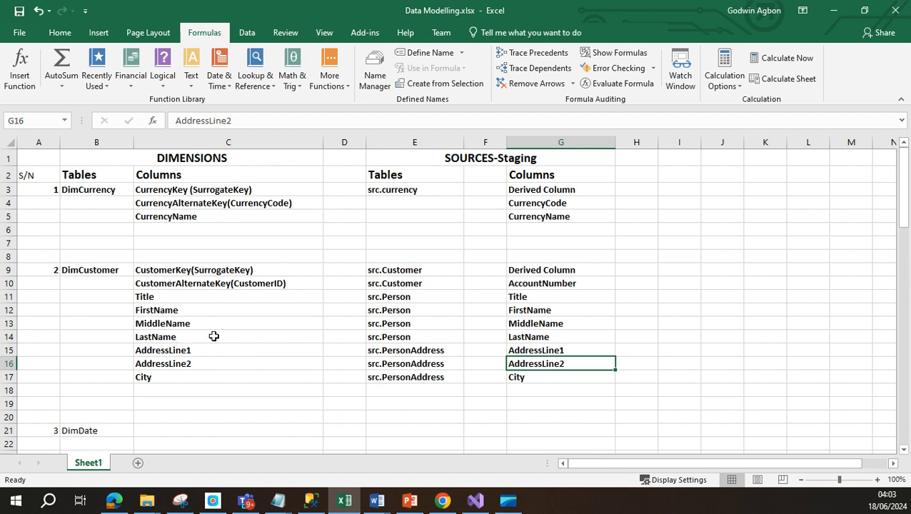
left_click(98, 275)
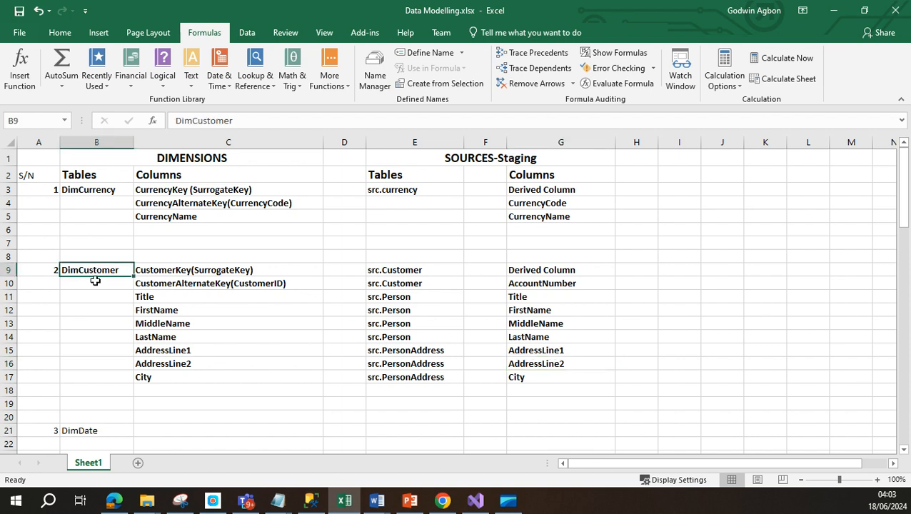
left_click(226, 270)
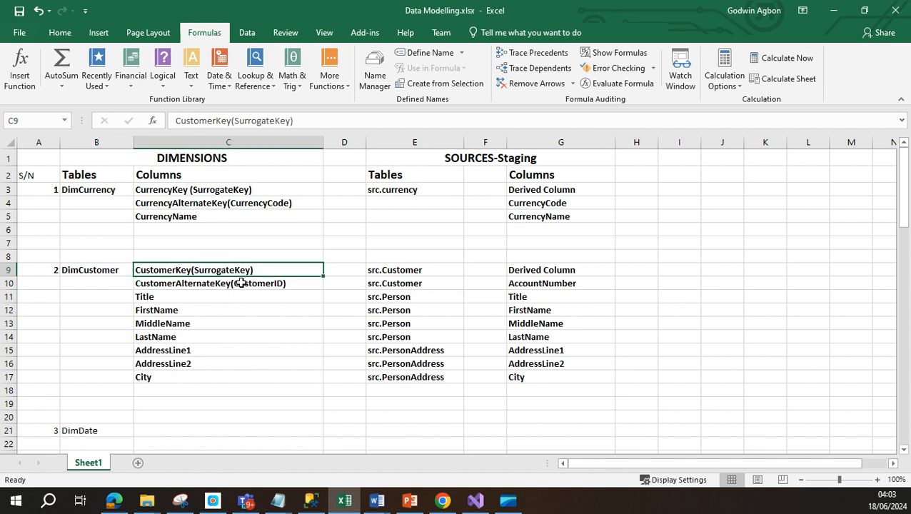
left_click(261, 283)
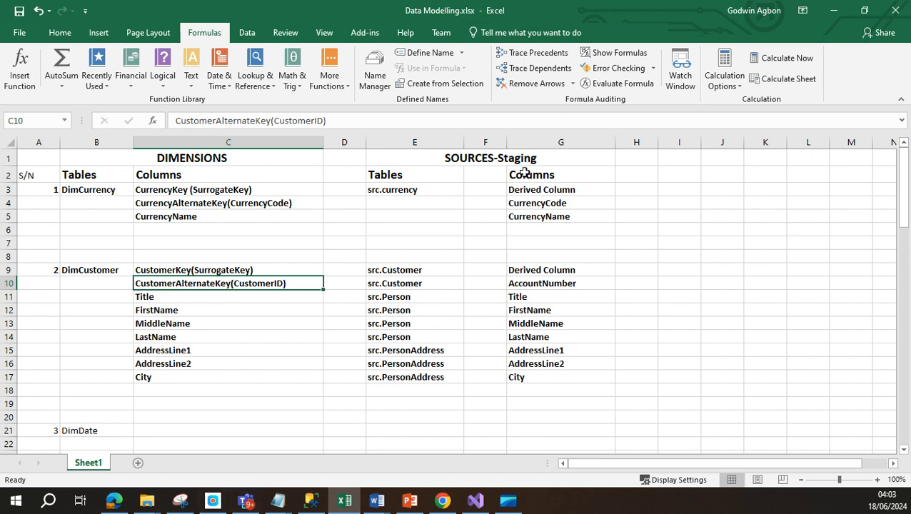
scroll(251, 350, "down", 5)
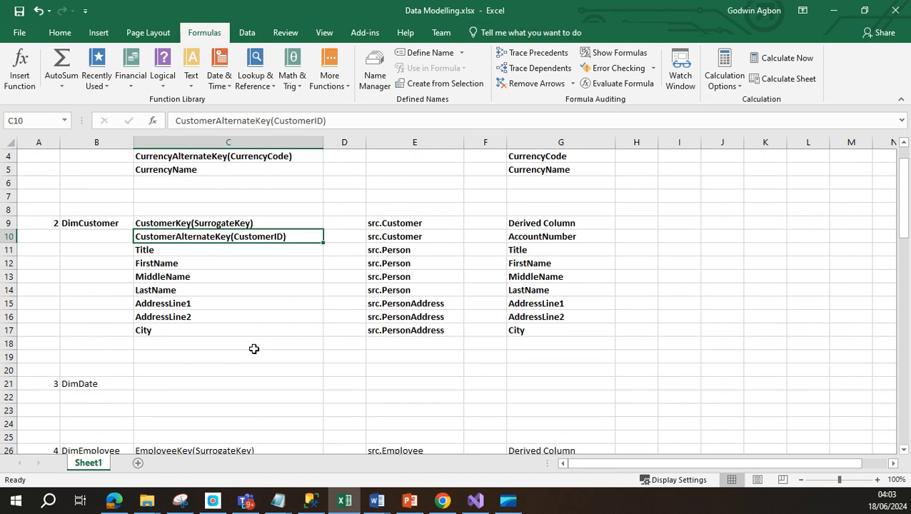
scroll(252, 349, "down", 1)
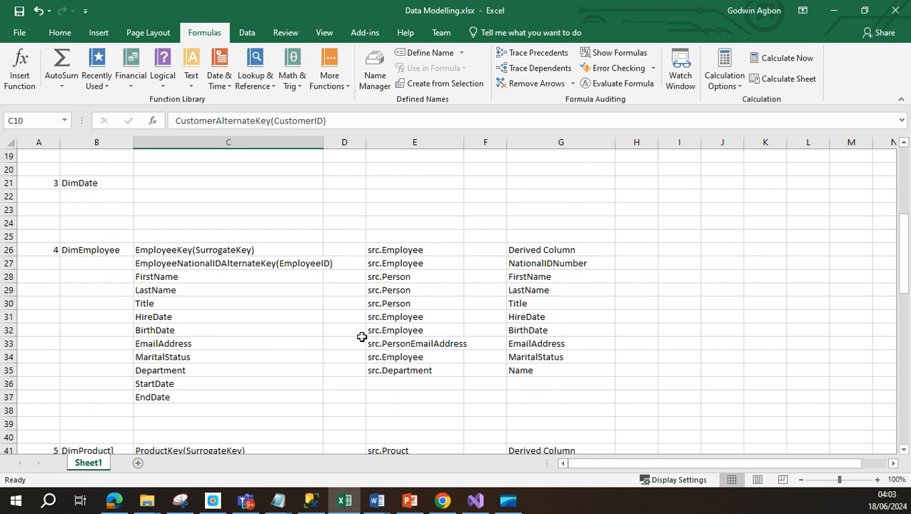
left_click(404, 278)
left_click(400, 291)
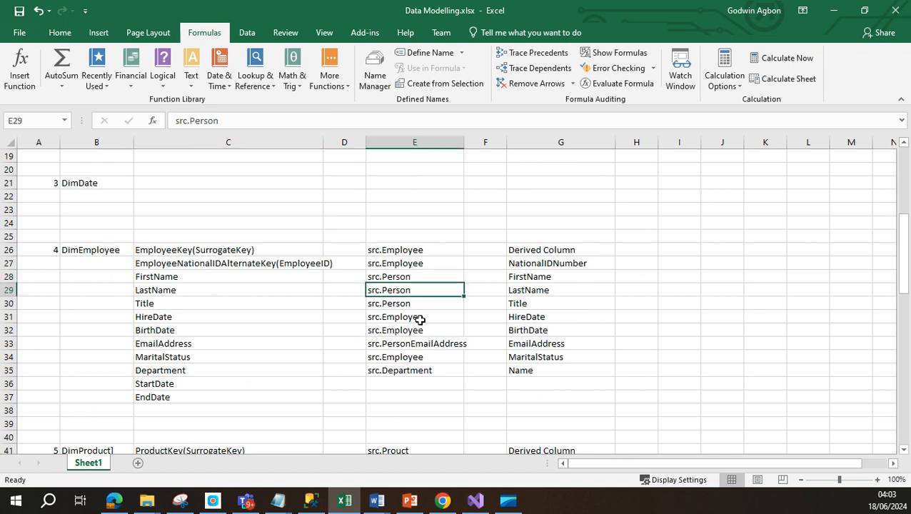
left_click(549, 249)
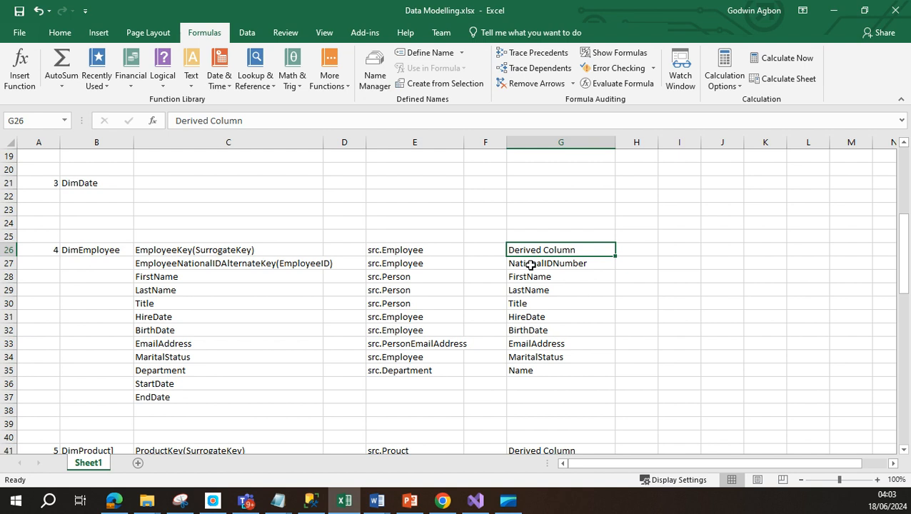
left_click(531, 265)
left_click(554, 369)
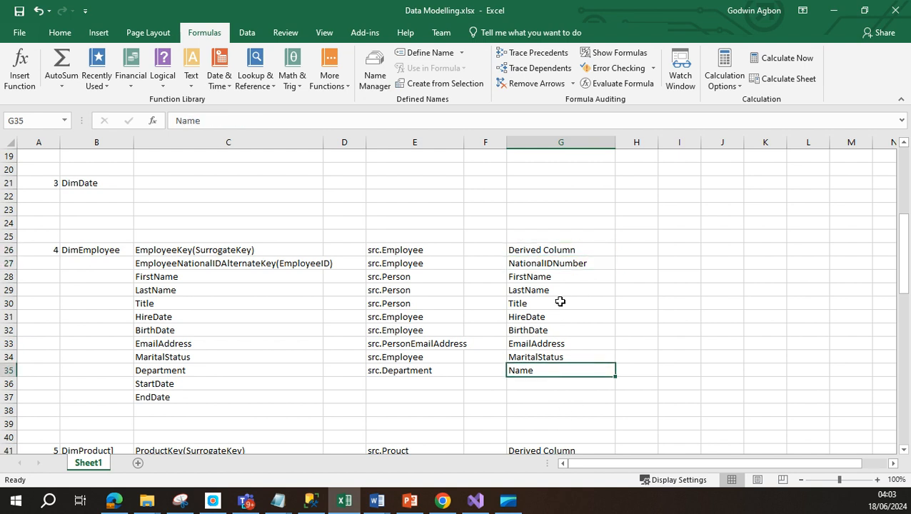
left_click_drag(561, 247, 573, 366)
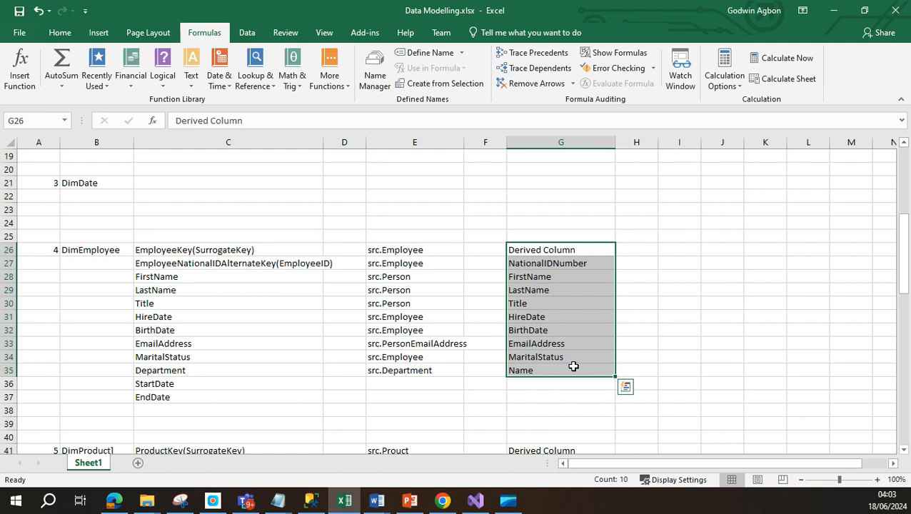
left_click(434, 274)
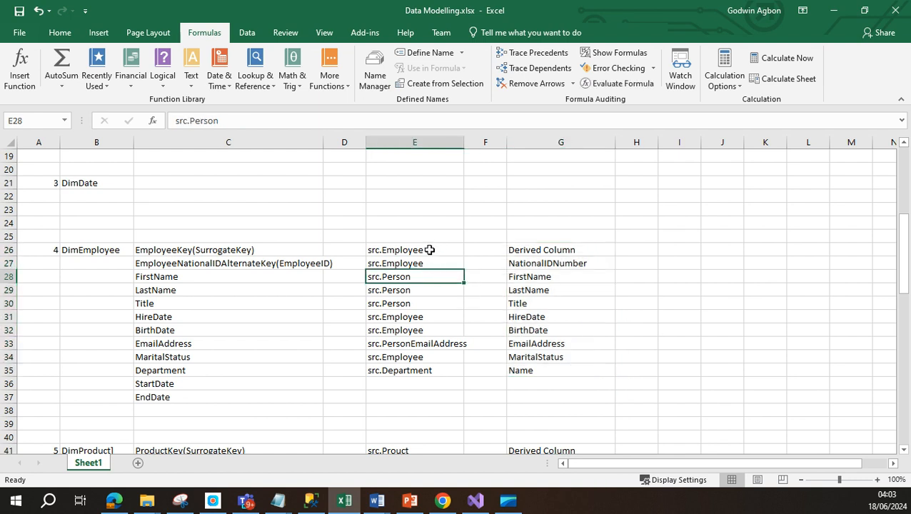
left_click_drag(429, 250, 449, 364)
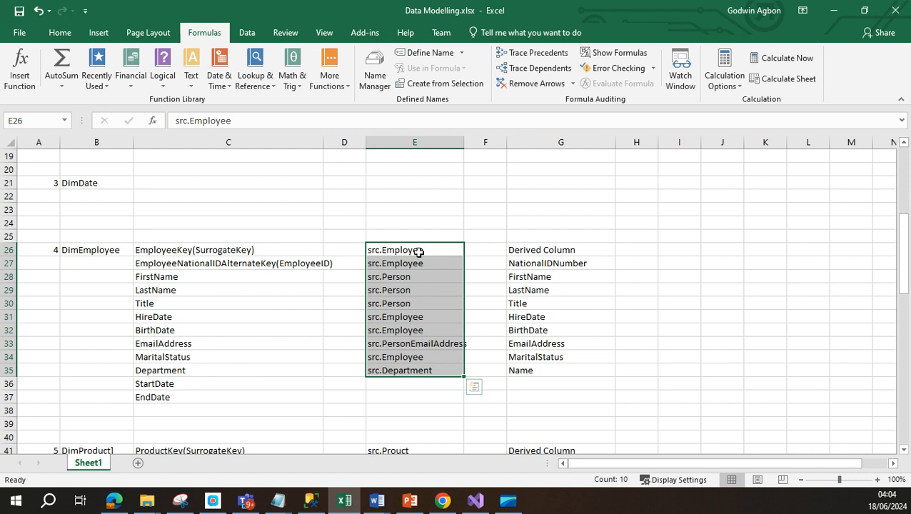
Step: Highlight the DimProduct staging columns (G41–G49) and their source tables (E41–E50)
scroll(264, 319, "down", 3)
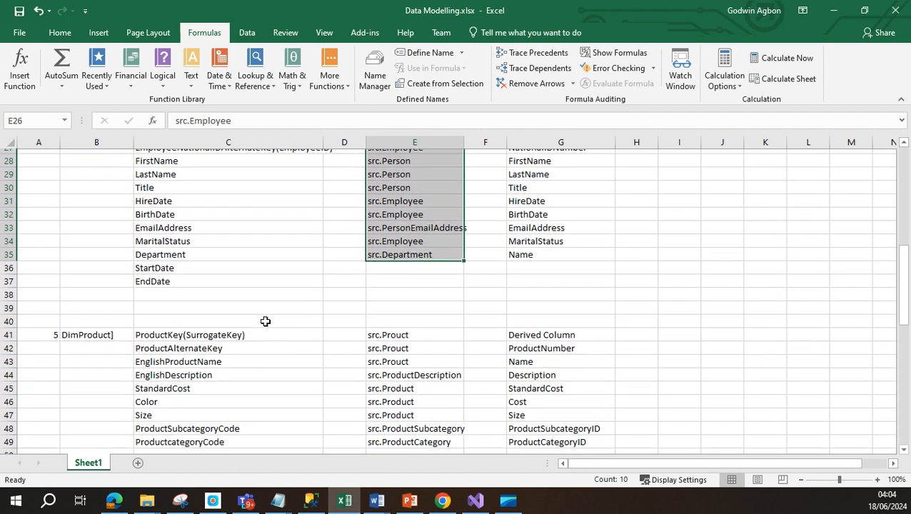
scroll(265, 321, "down", 1)
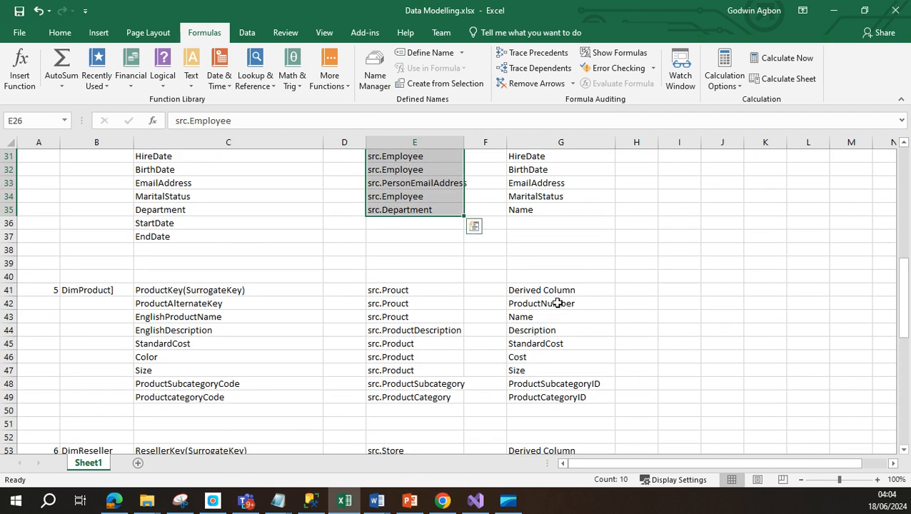
left_click_drag(595, 286, 609, 400)
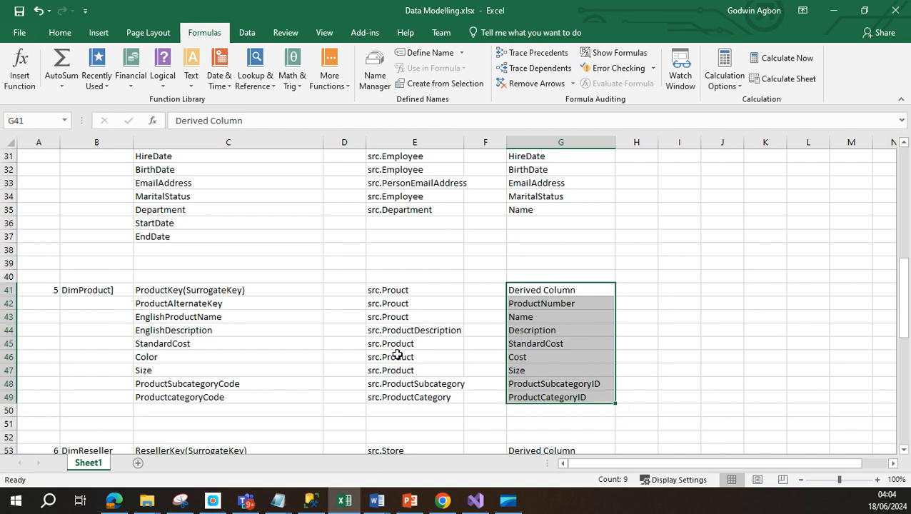
left_click_drag(431, 289, 457, 403)
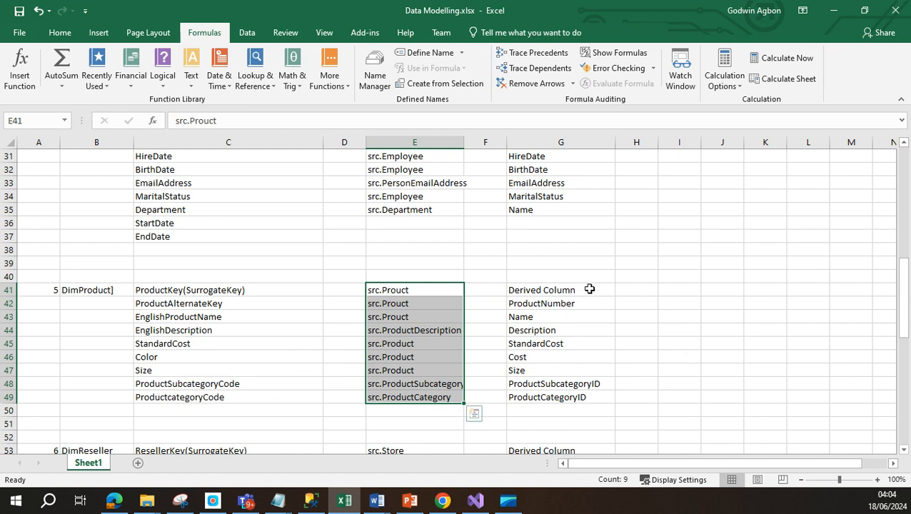
left_click_drag(590, 289, 613, 403)
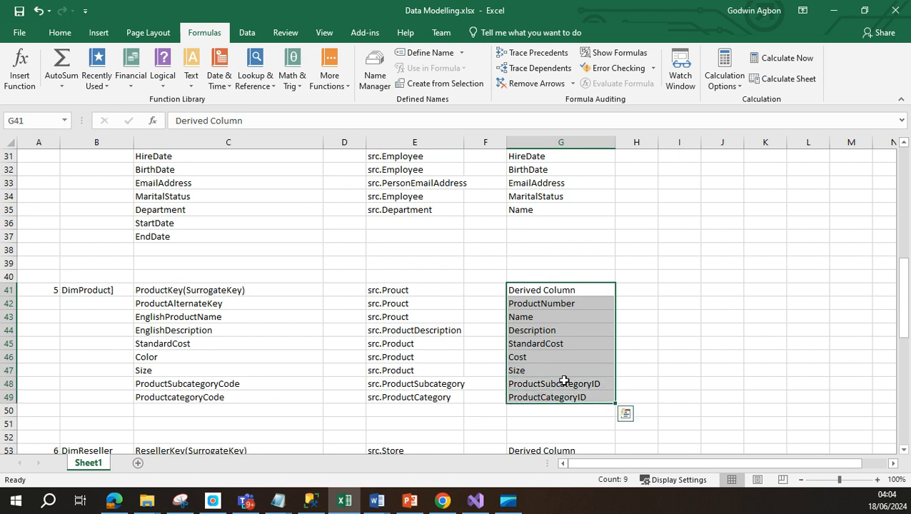
left_click_drag(412, 290, 445, 404)
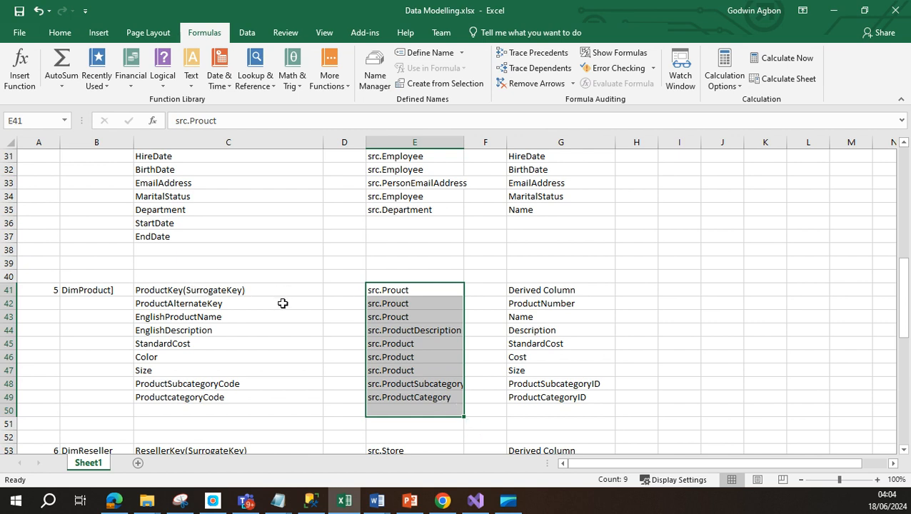
Step: Scroll down and back up through the rest of the mapping sheet
scroll(285, 303, "down", 2)
scroll(290, 310, "down", 5)
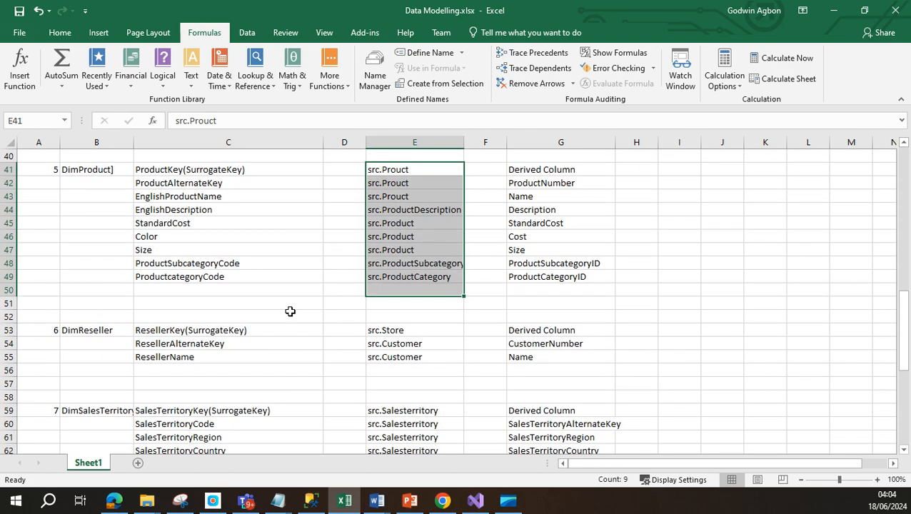
scroll(290, 318, "down", 3)
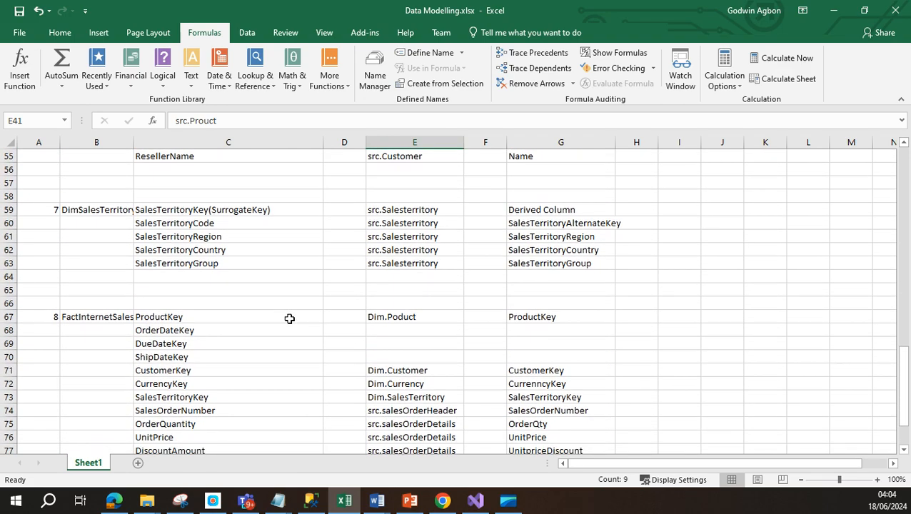
scroll(320, 347, "down", 1)
scroll(320, 347, "up", 1)
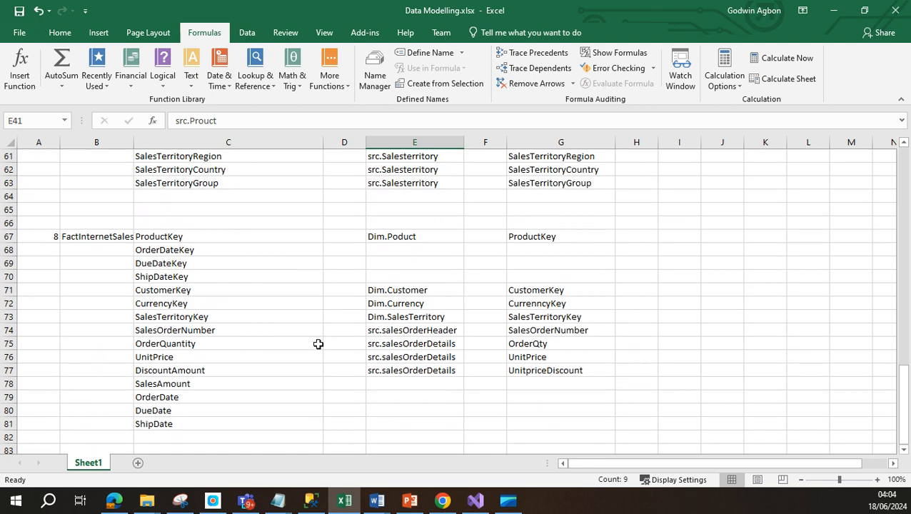
scroll(319, 304, "up", 3)
scroll(321, 306, "up", 5)
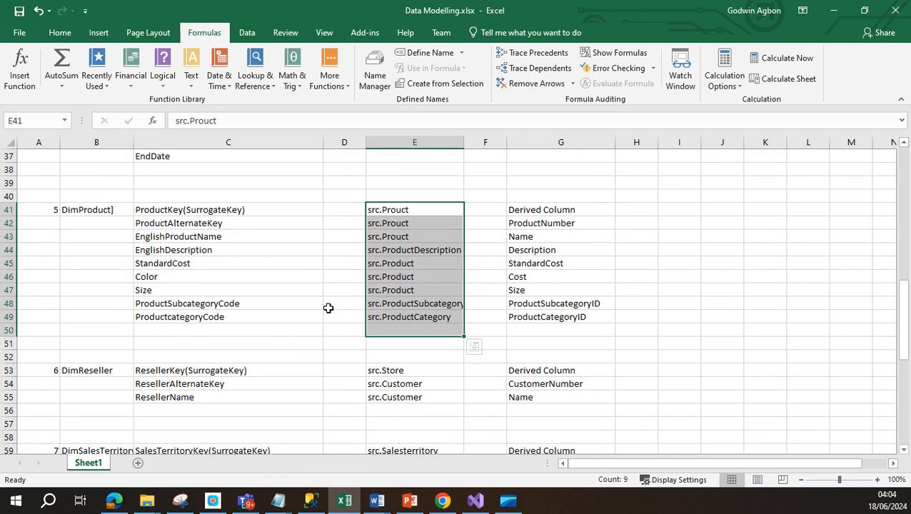
scroll(328, 307, "up", 6)
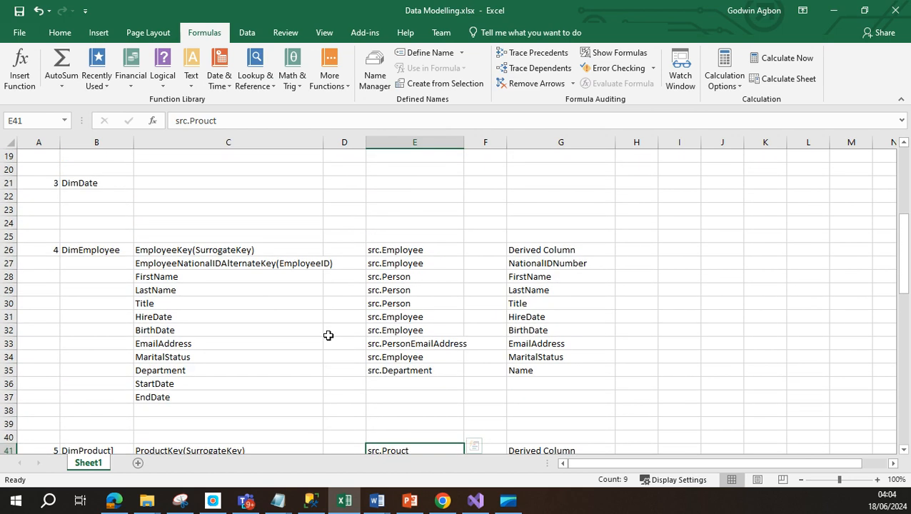
scroll(328, 336, "up", 6)
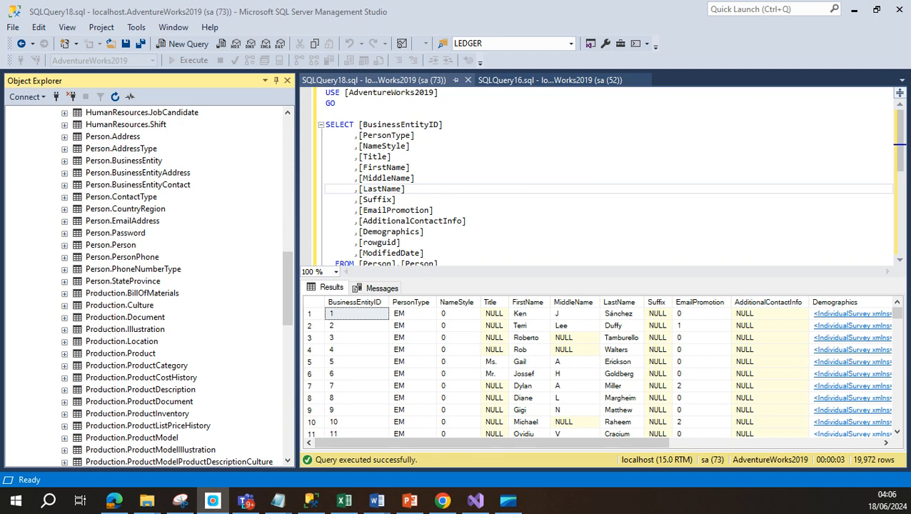
Step: In a new query, paste the creation statements and run only Create Database StagingDb2019
left_click(194, 44)
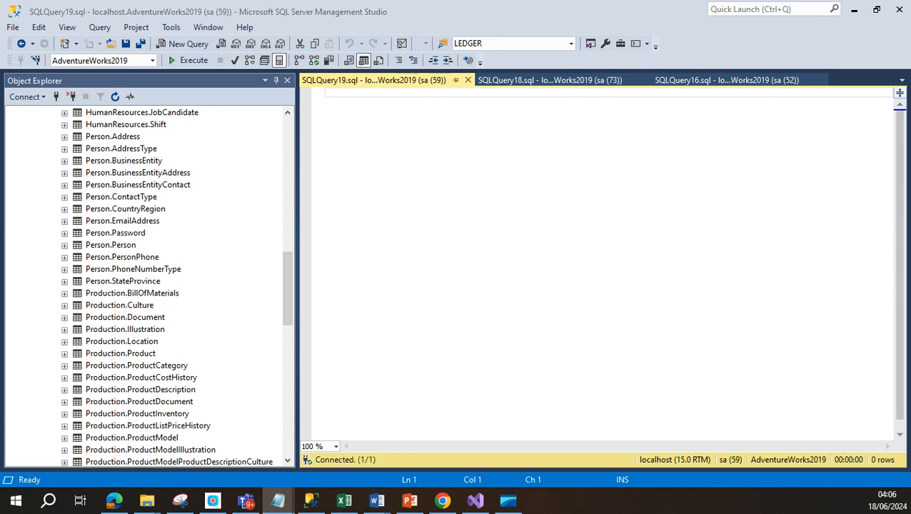
type("Create Database StagingDb2019 Create Schema Src")
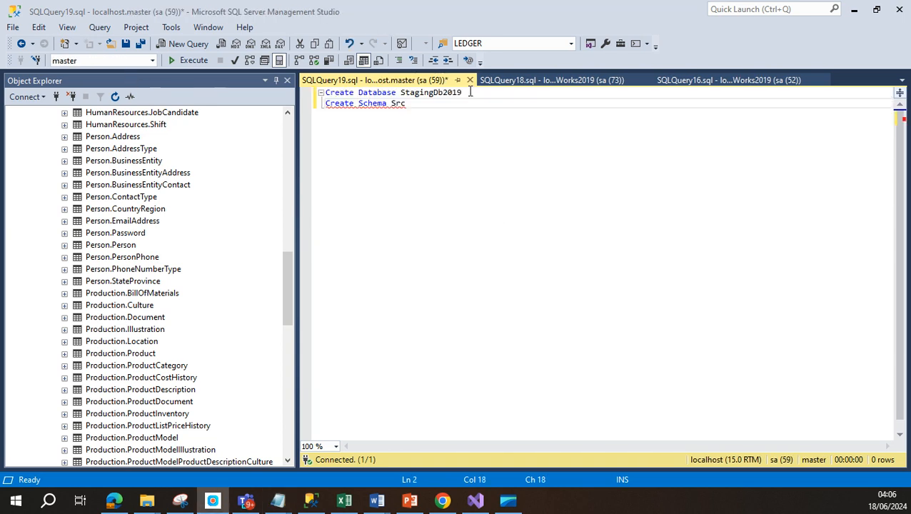
left_click_drag(464, 92, 259, 95)
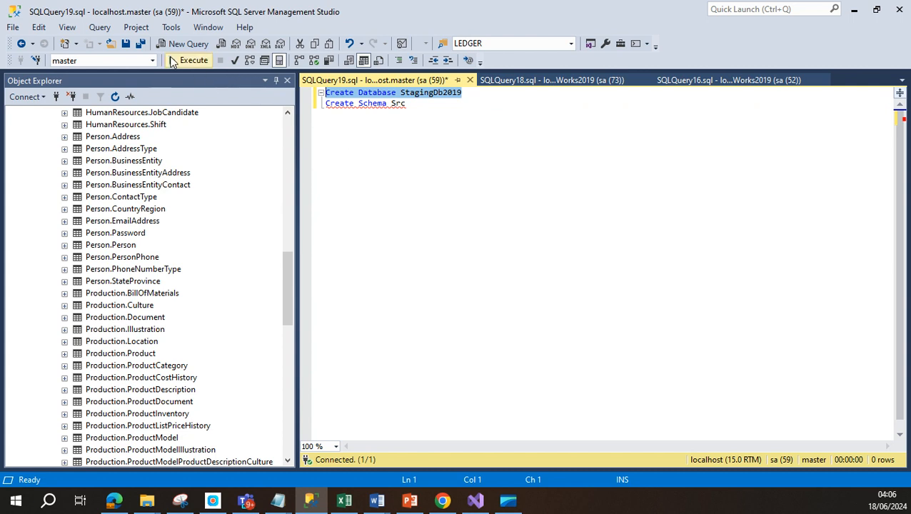
left_click(194, 61)
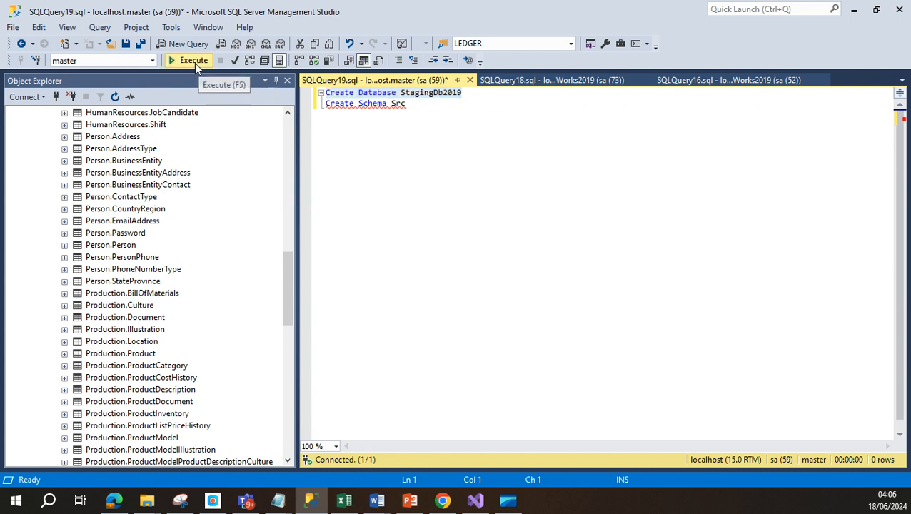
left_click(412, 104)
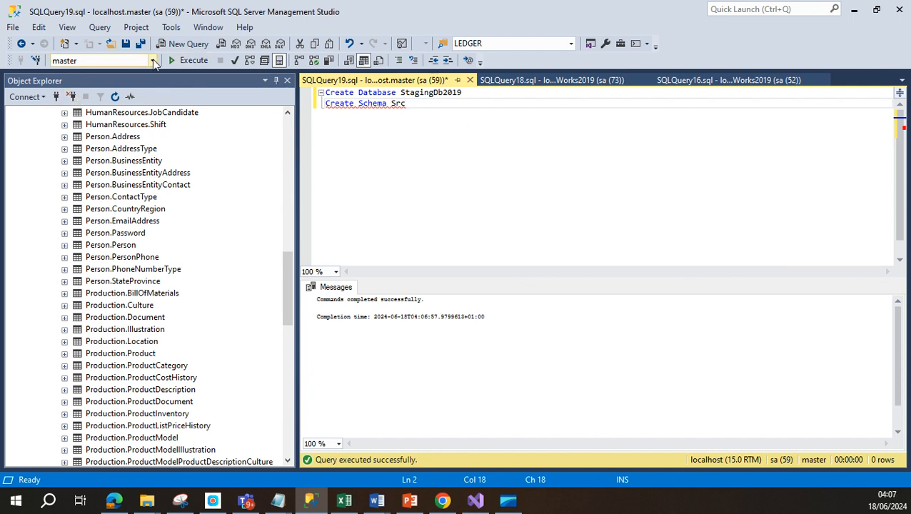
Step: Point the query window at StagingDb2019 and select the Create Schema Src statement
left_click(152, 62)
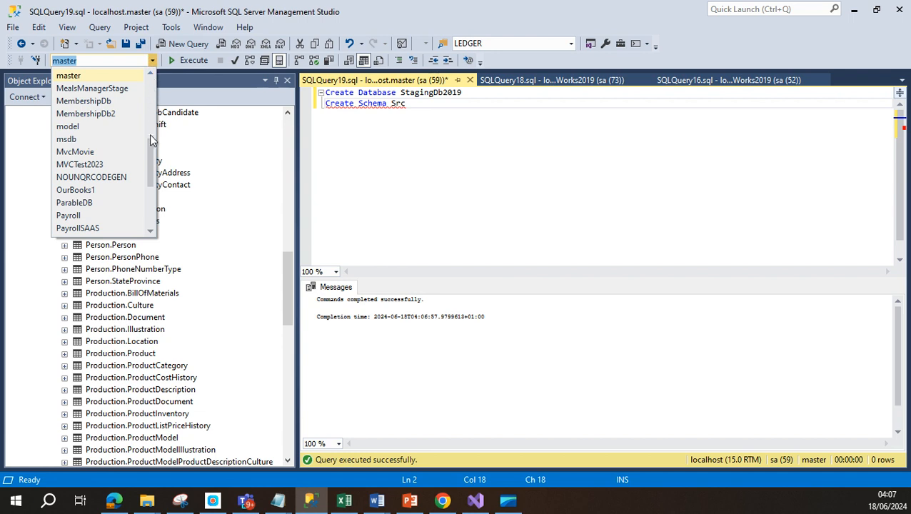
scroll(149, 157, "down", 4)
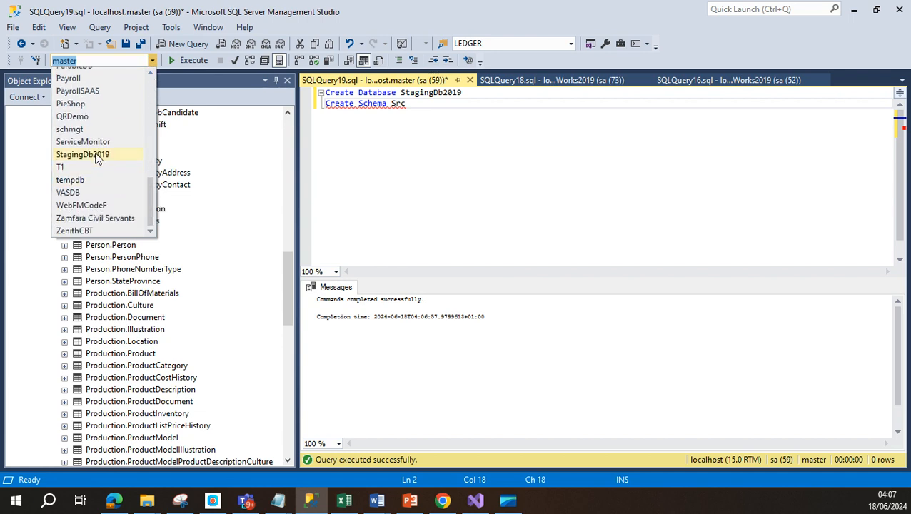
left_click(96, 157)
left_click_drag(414, 102, 325, 103)
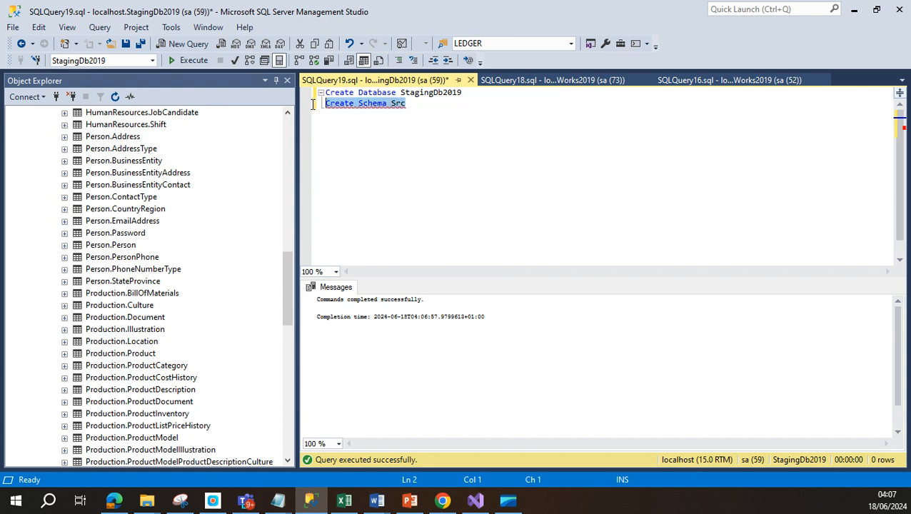
Step: Create the Src schema in StagingDb2019, then return to Visual Studio's Dim_Customer package
left_click(184, 60)
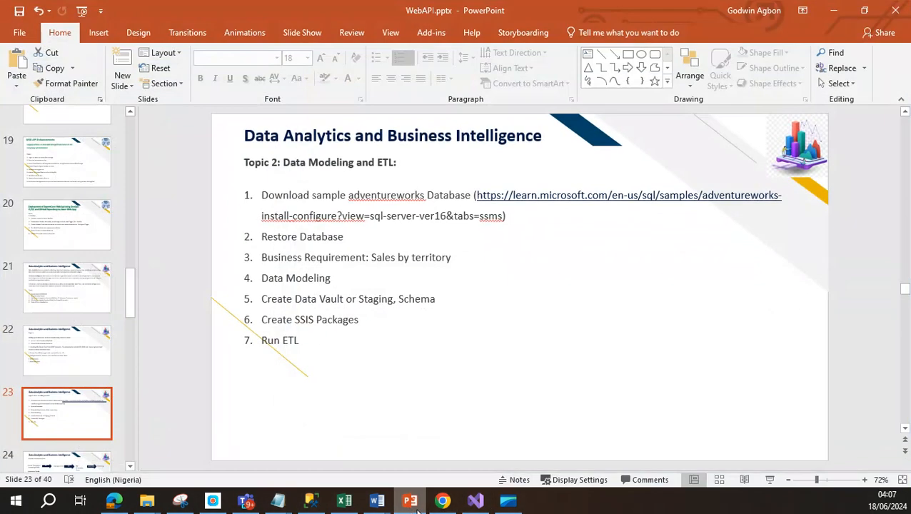
left_click(410, 500)
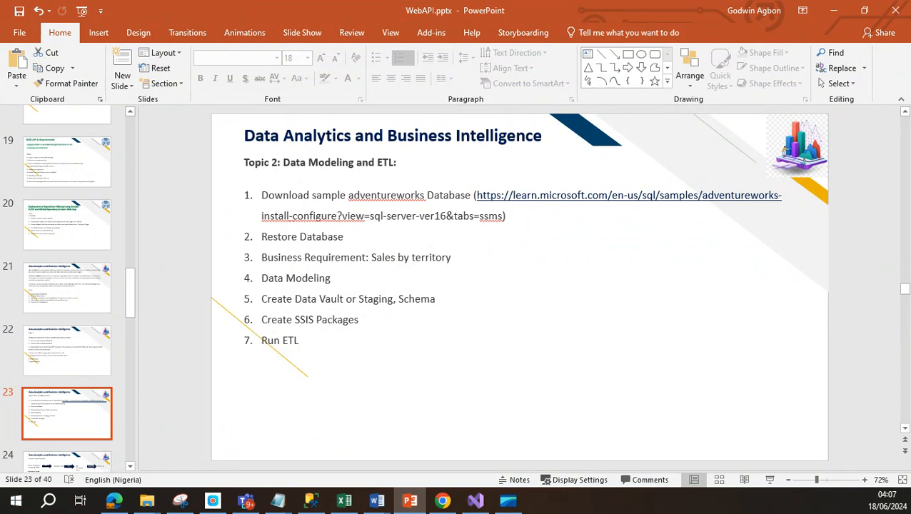
left_click(835, 15)
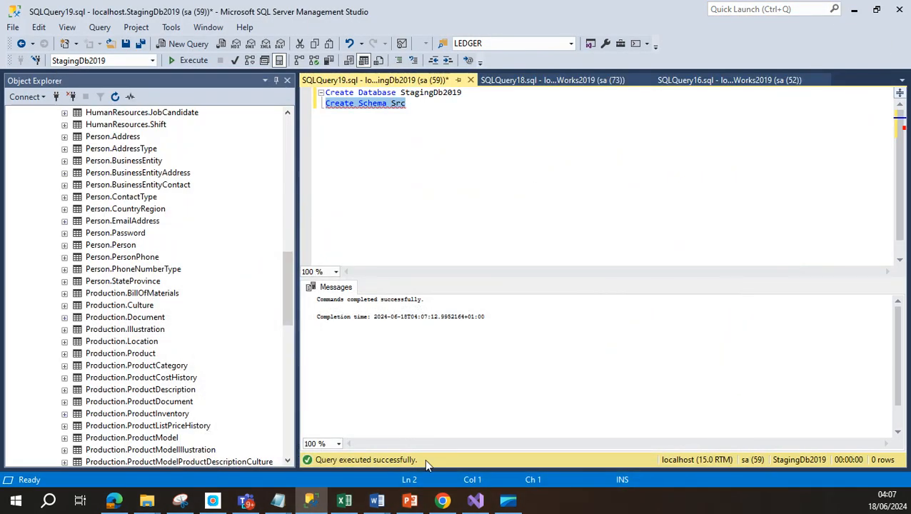
left_click(476, 500)
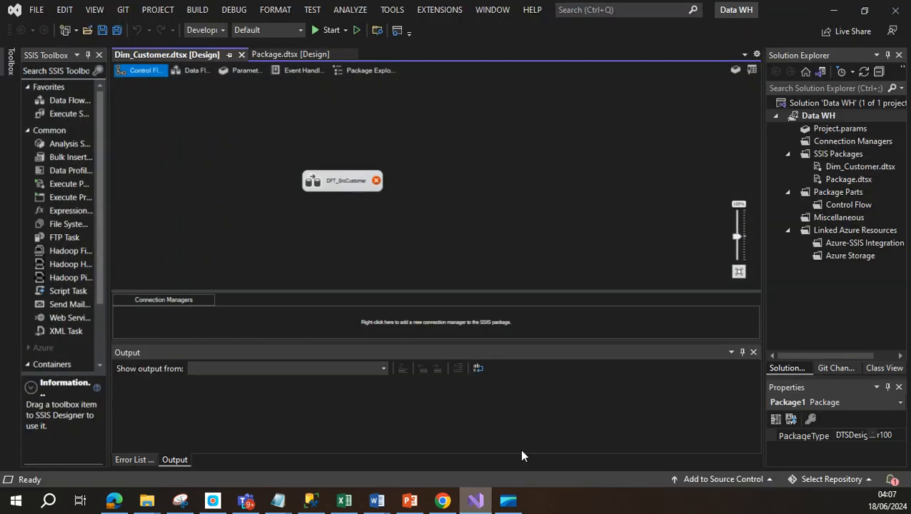
left_click(343, 182)
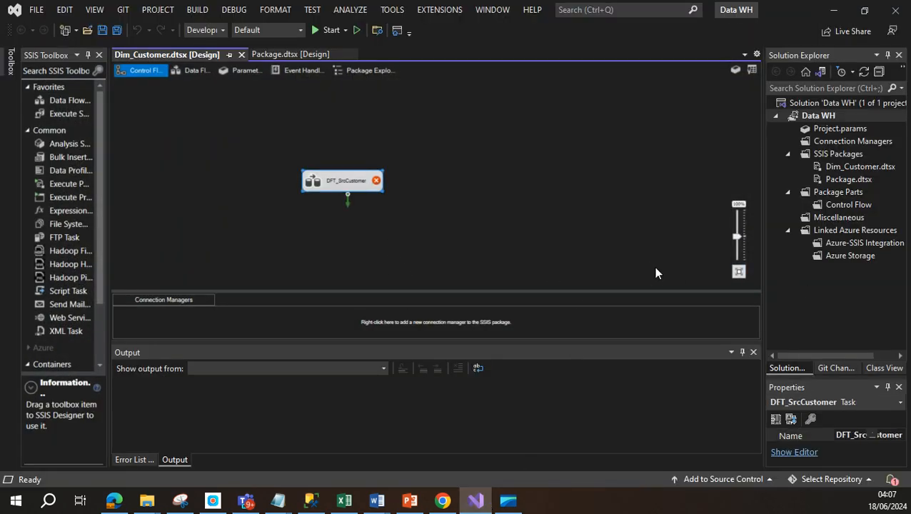
Step: Add a new SSIS package to the SSIS Packages folder
right_click(830, 156)
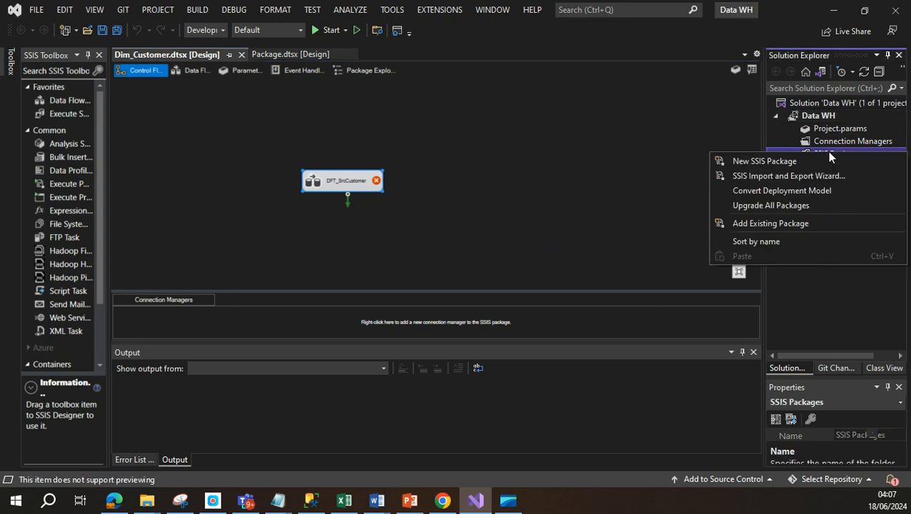
left_click(831, 155)
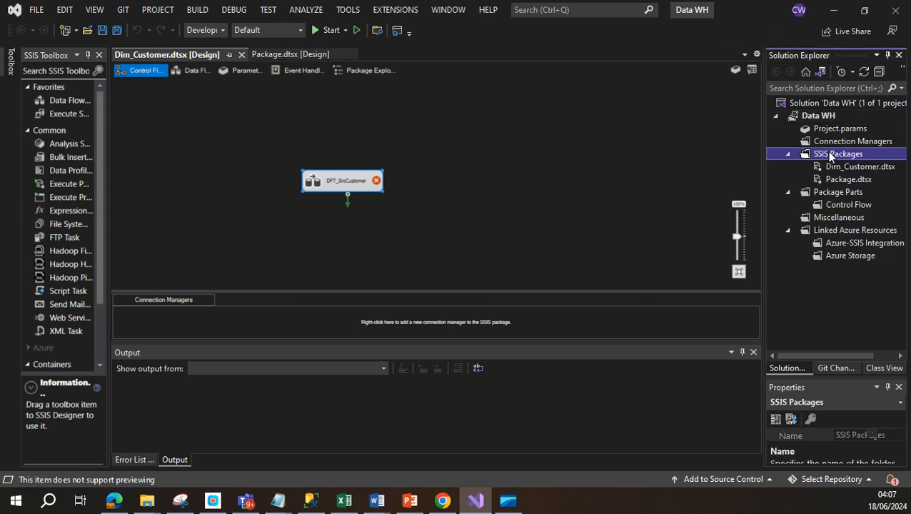
right_click(828, 154)
left_click(793, 158)
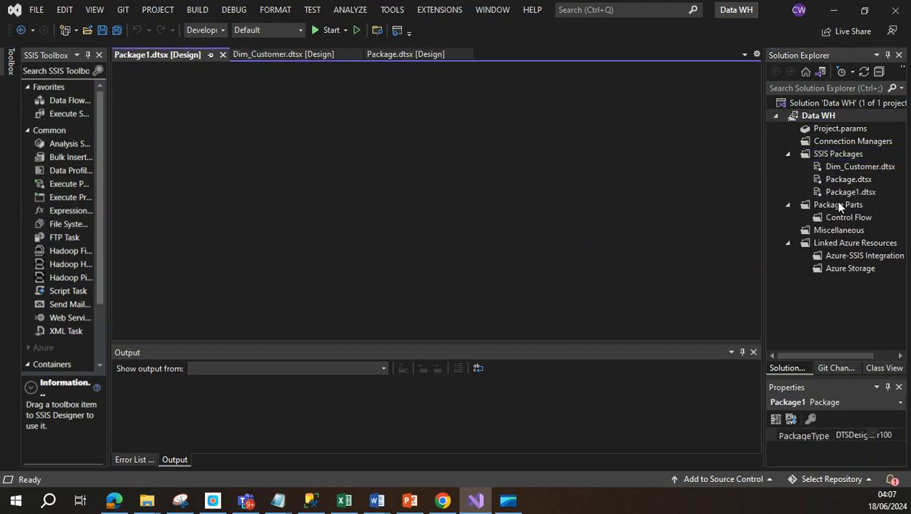
Step: Rename Package1.dtsx to Currency.dtsx and reload it with Yes to All
left_click(842, 192)
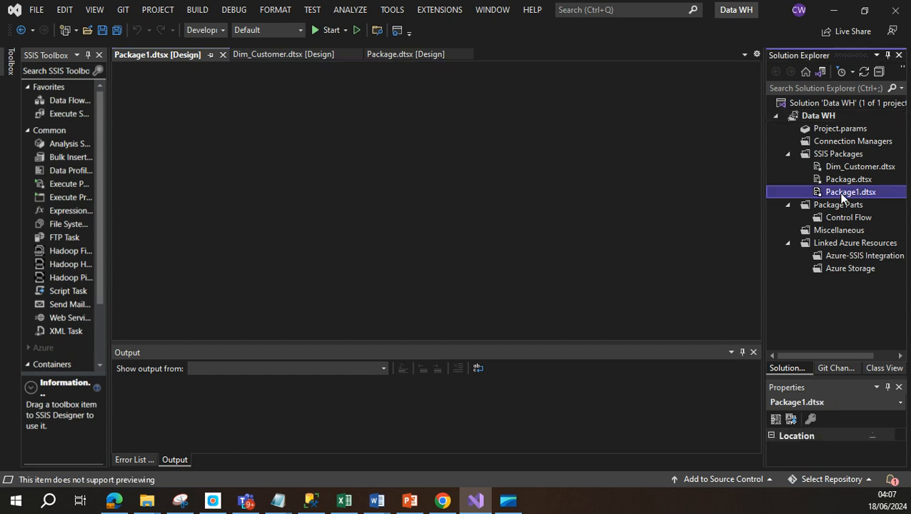
right_click(843, 195)
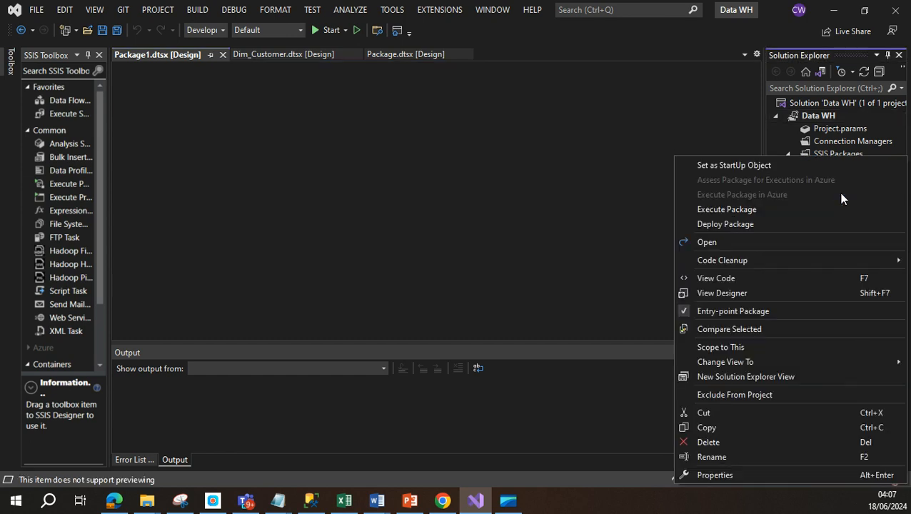
left_click(723, 457)
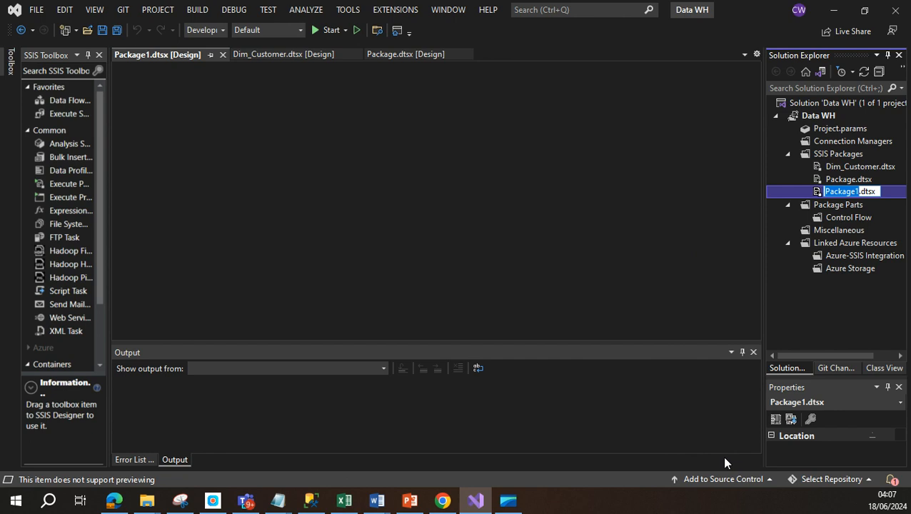
type("C")
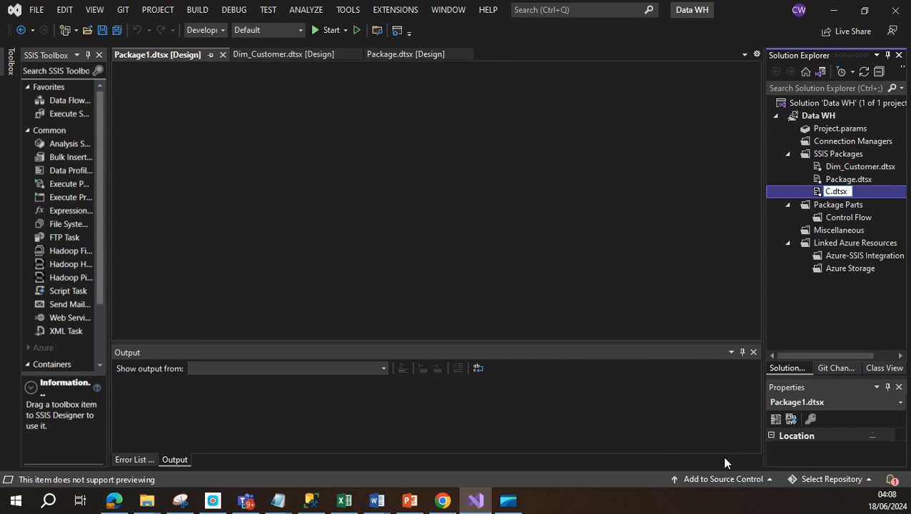
type("urrency")
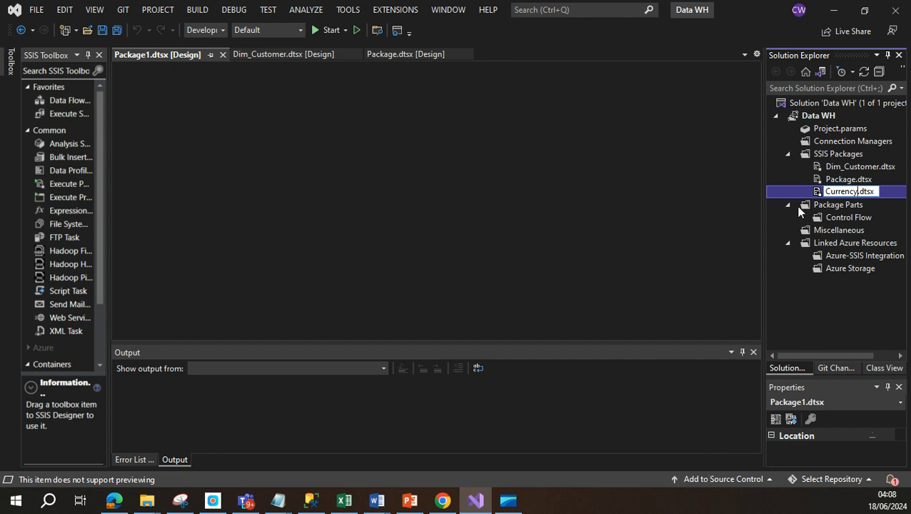
left_click(799, 205)
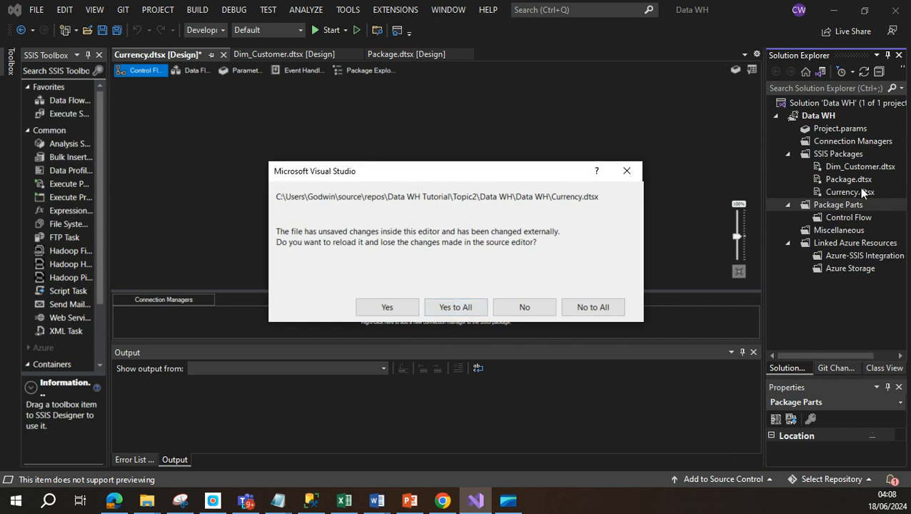
left_click(464, 308)
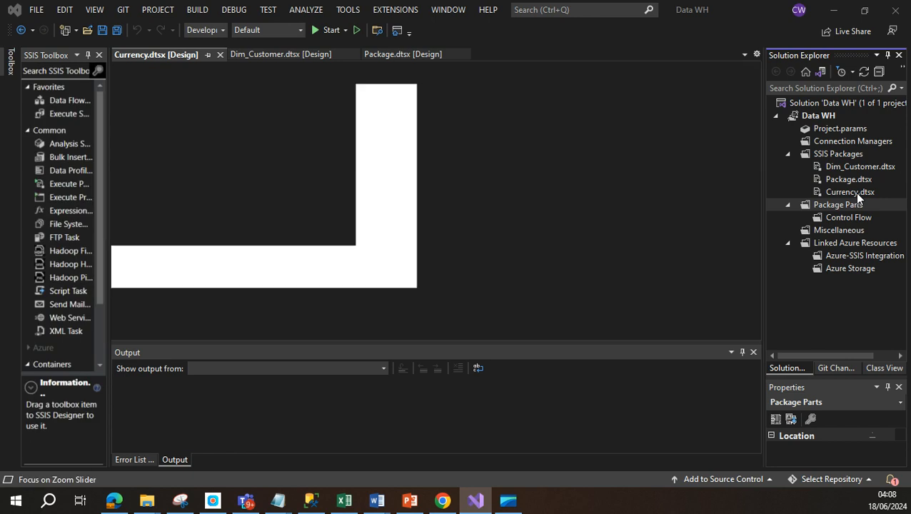
left_click(854, 192)
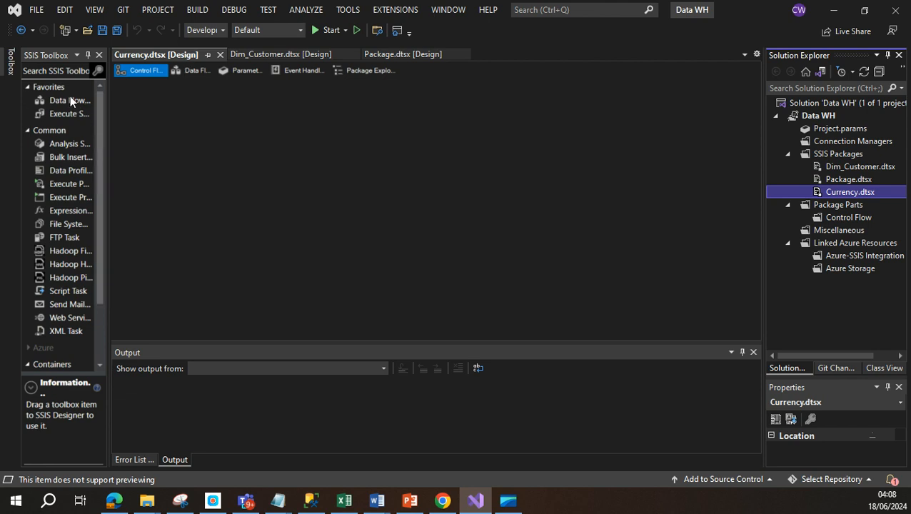
Step: Add a Data Flow Task named 'DFT src load Currency' to the control flow and open it
left_click_drag(70, 100, 244, 147)
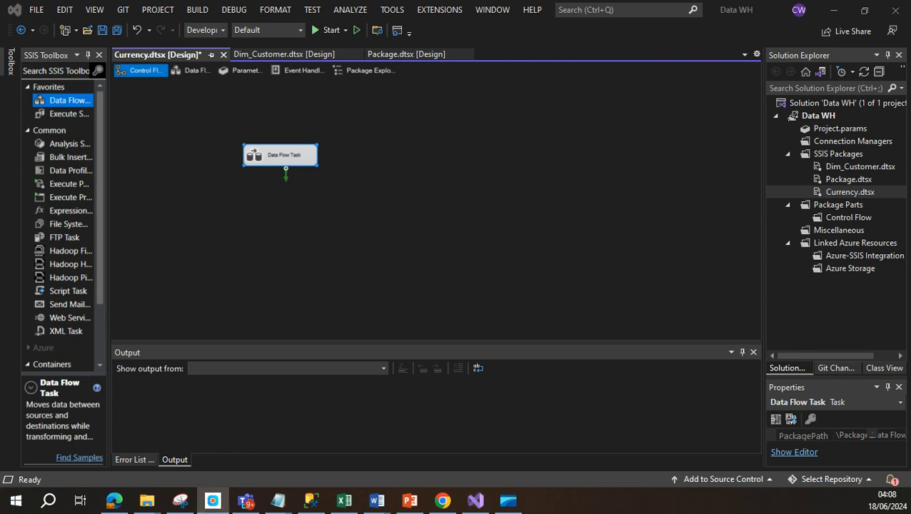
right_click(278, 160)
left_click(332, 379)
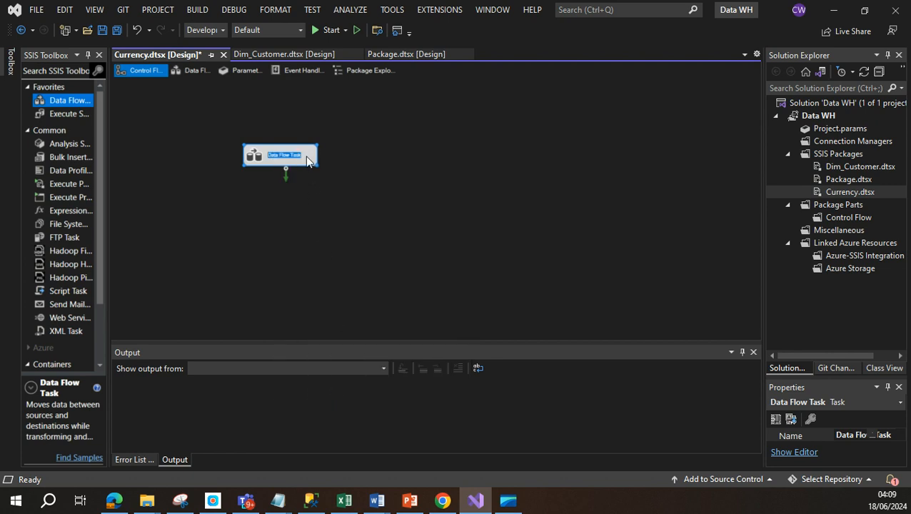
type("DFT src load")
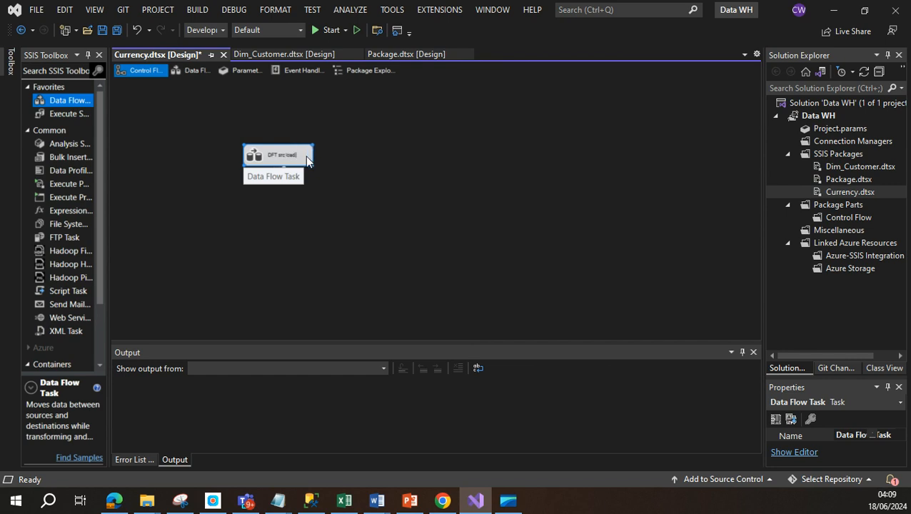
type("ency")
left_click(314, 203)
double_click(303, 155)
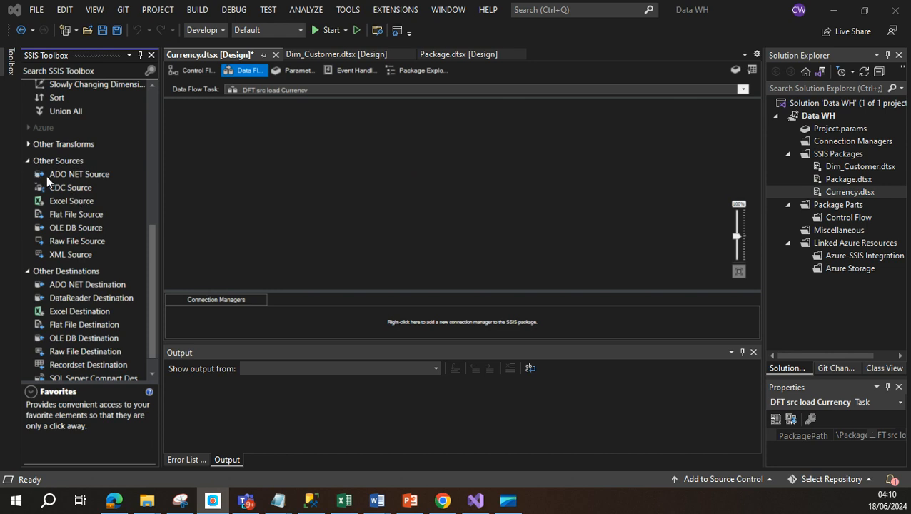
Step: Place an OLE DB Source above an OLE DB Destination and connect them with the source's data path
left_click_drag(74, 227, 372, 214)
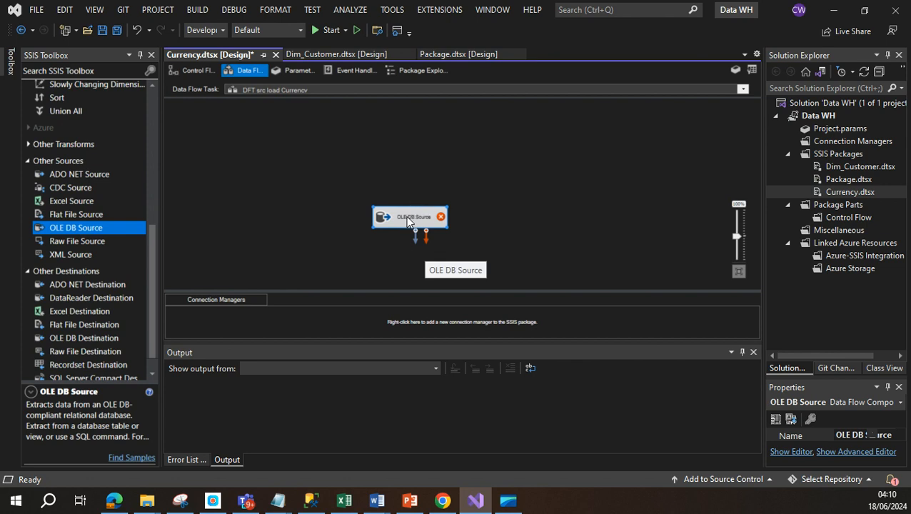
left_click_drag(409, 295, 427, 341)
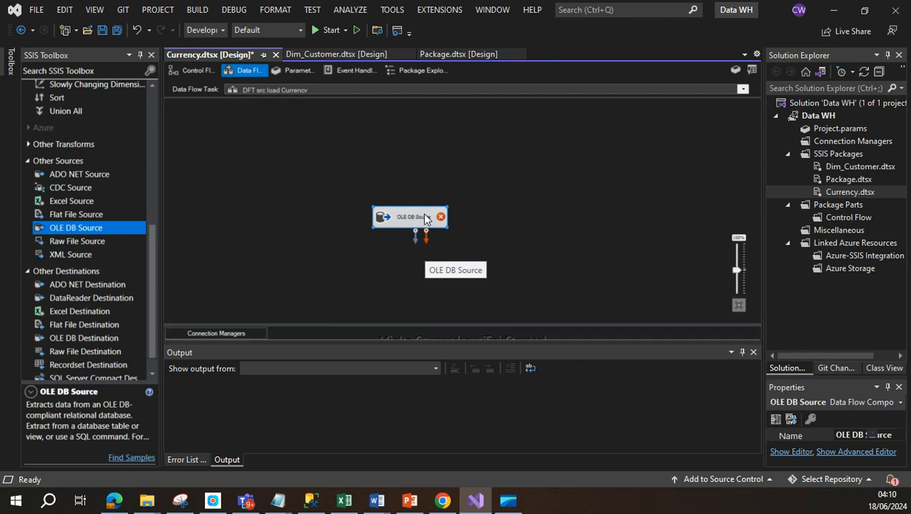
left_click_drag(423, 214, 421, 149)
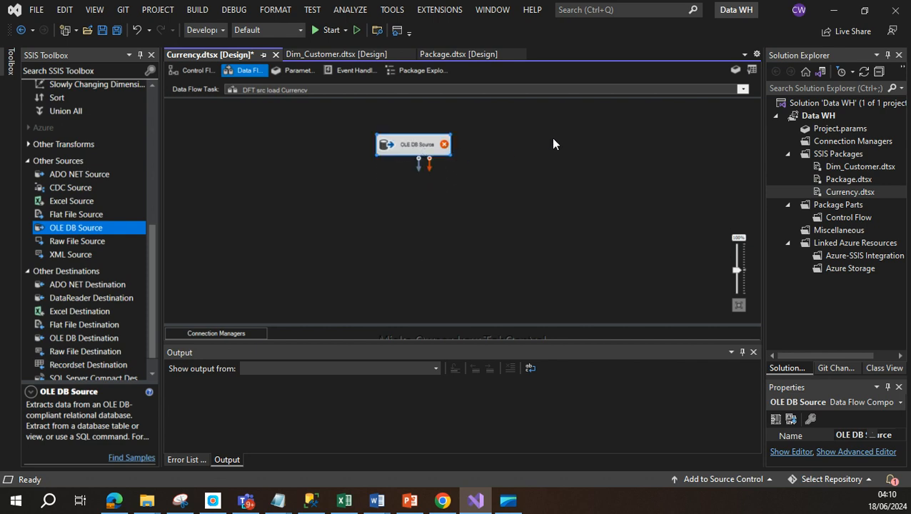
left_click(84, 339)
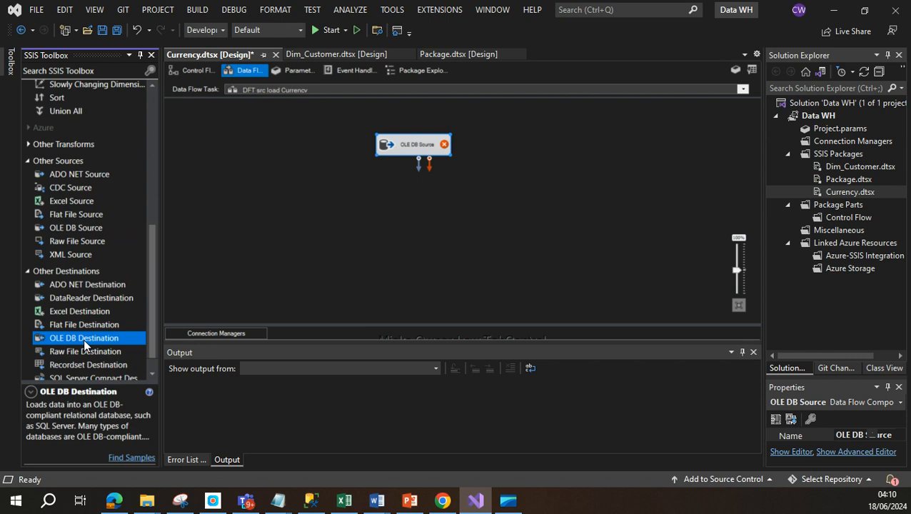
left_click(414, 244)
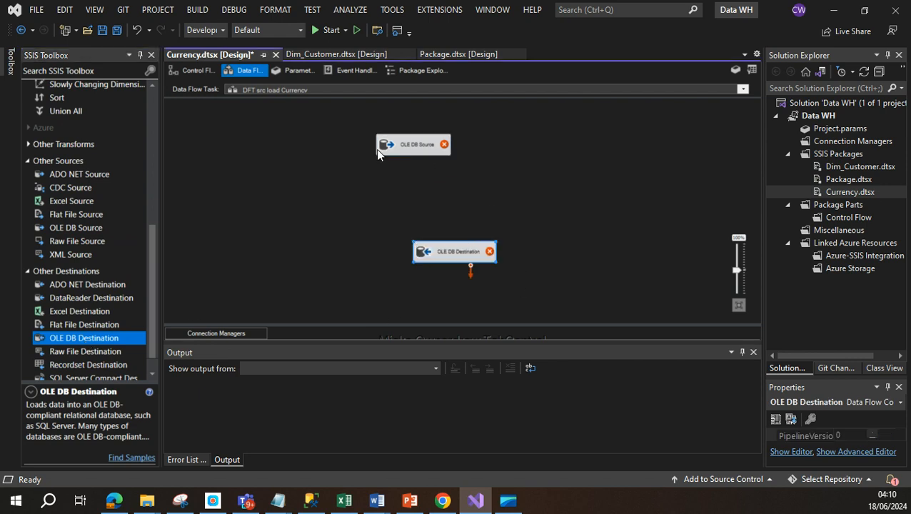
left_click(422, 145)
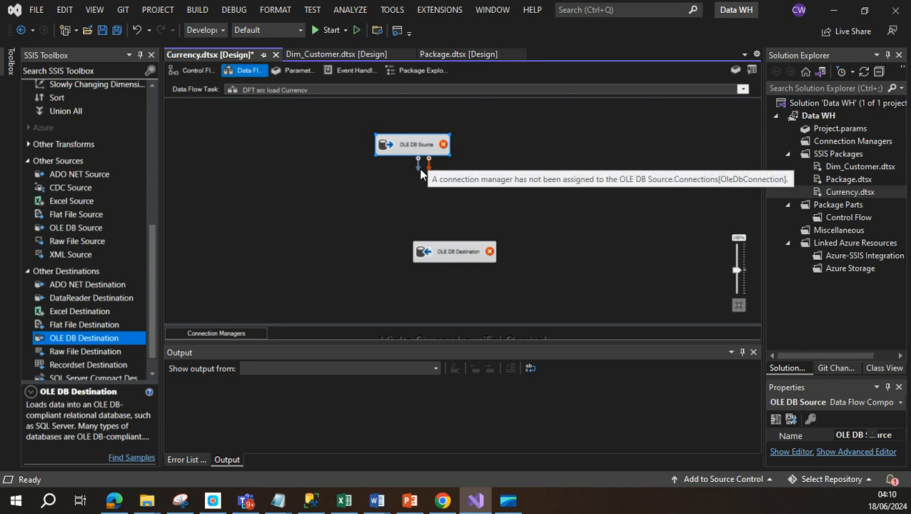
left_click_drag(418, 163, 440, 252)
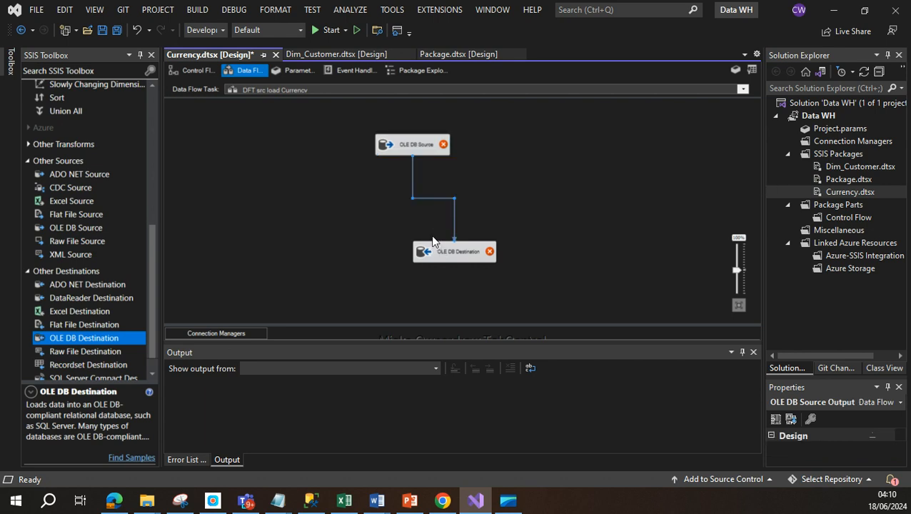
Step: Rename the OLE DB Source to 'OLEDB Src load Currency'
left_click(418, 145)
right_click(417, 144)
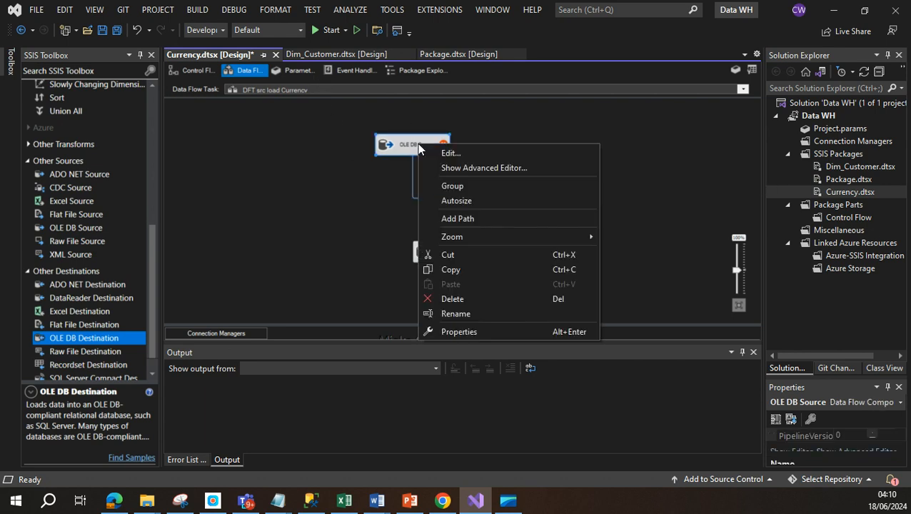
left_click(456, 313)
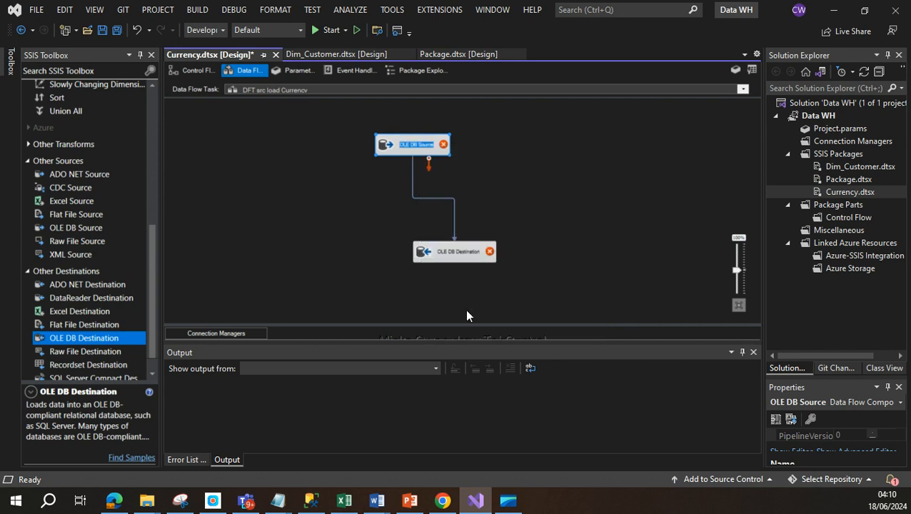
left_click(409, 153)
key("BackSpace")
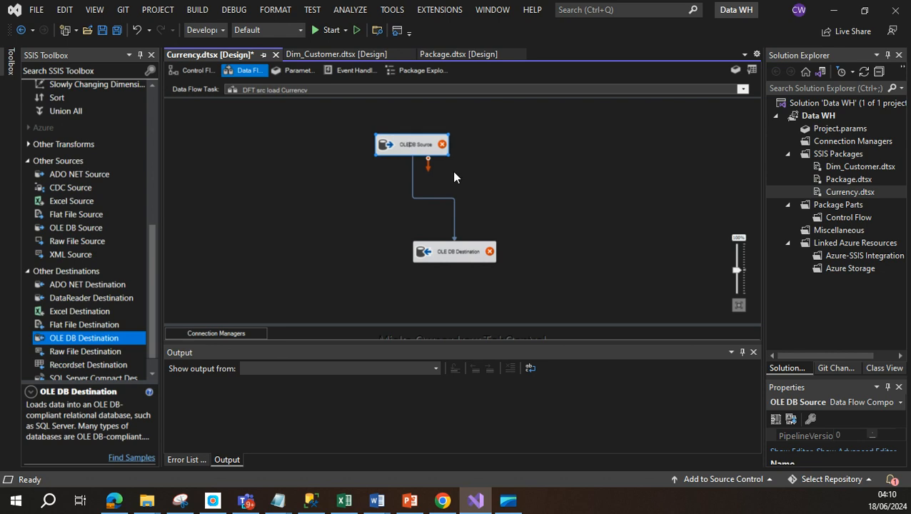
double_click(424, 145)
mouse_move(426, 145)
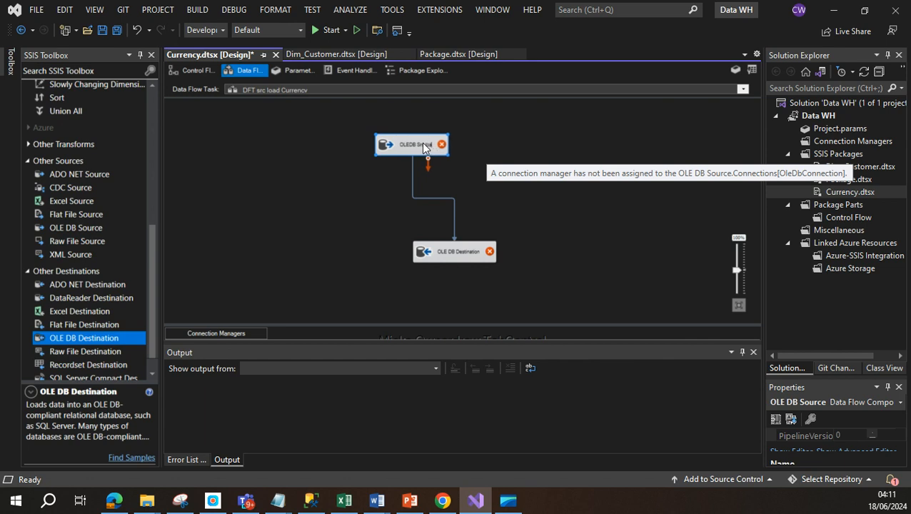
type("d Currency")
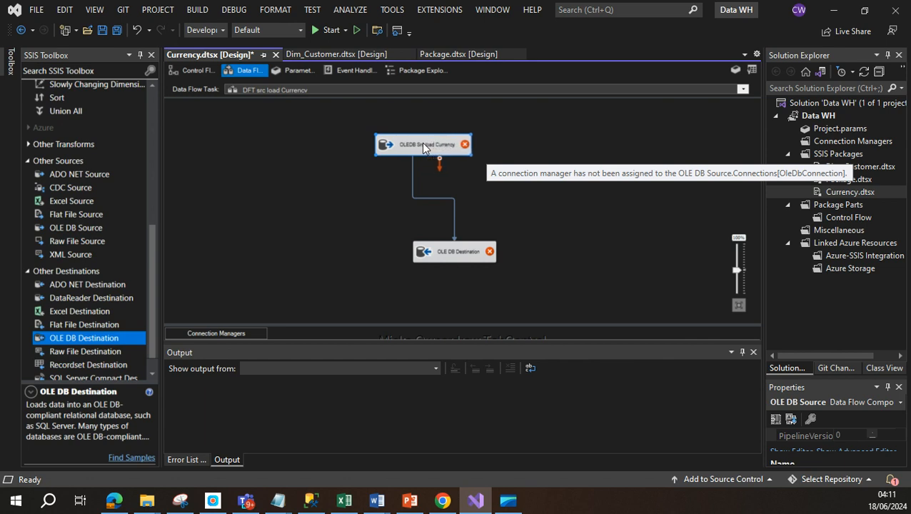
left_click(527, 212)
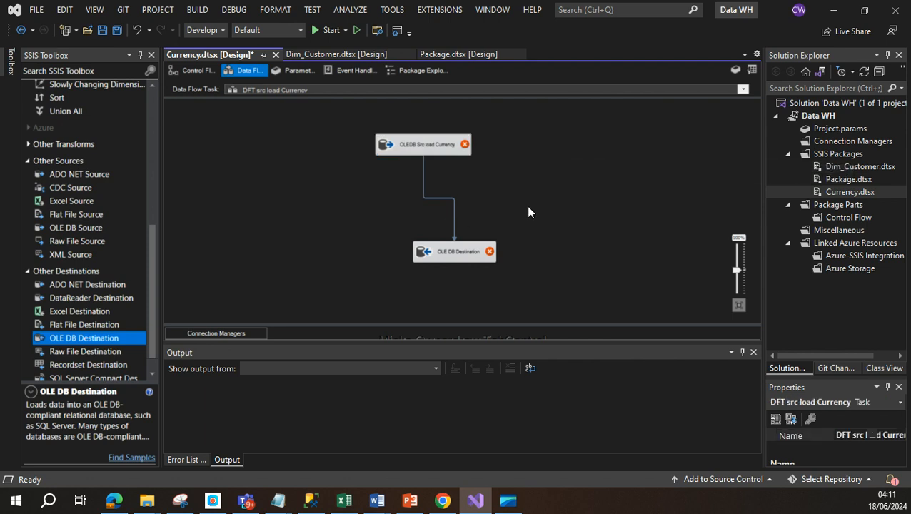
Step: Rename the OLE DB Destination to 'OLEDB Dest Src Currency'
right_click(452, 259)
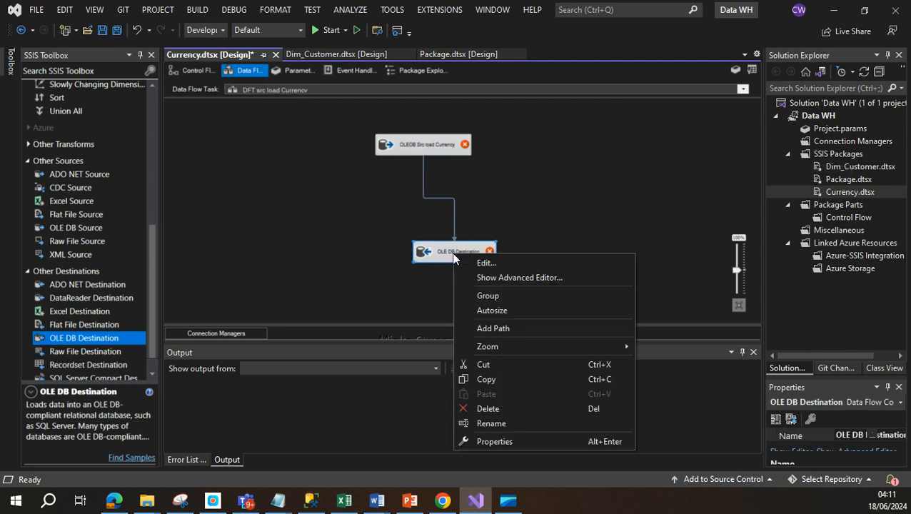
left_click(490, 423)
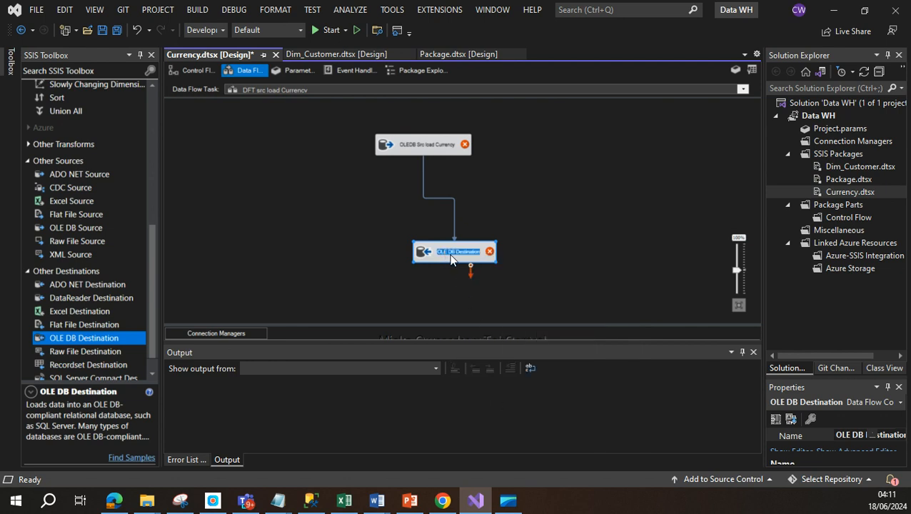
left_click(447, 254)
key("BackSpace")
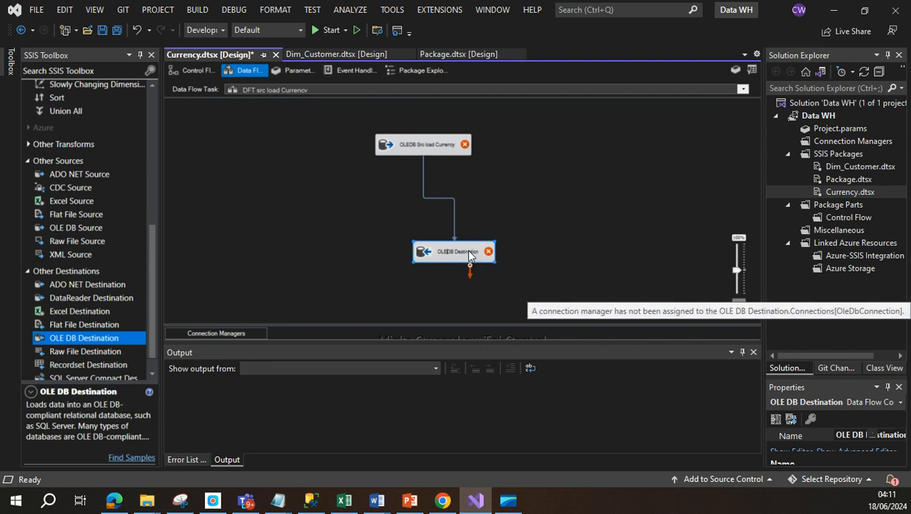
right_click(469, 255)
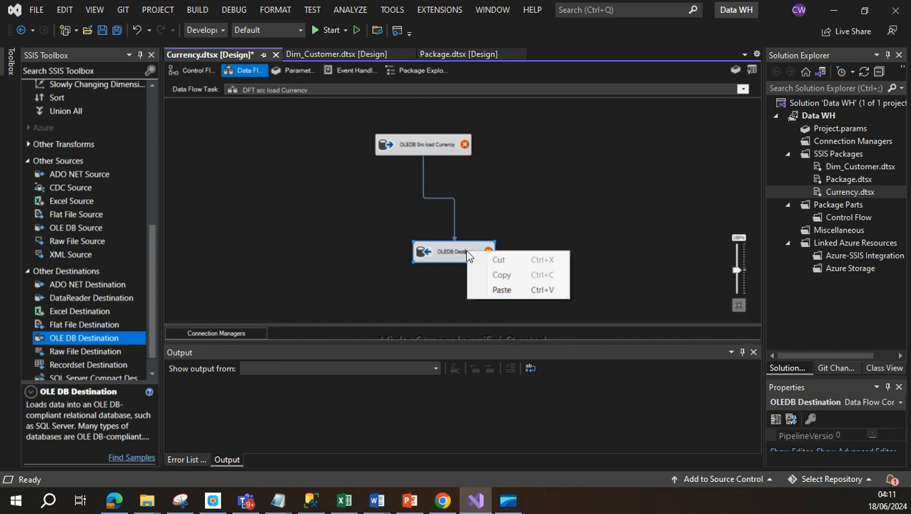
left_click(461, 258)
double_click(463, 255)
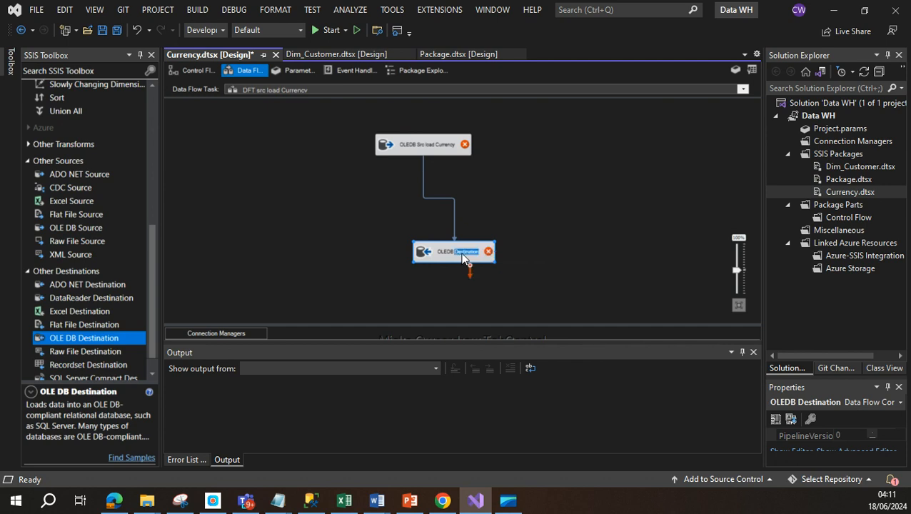
type("Dest")
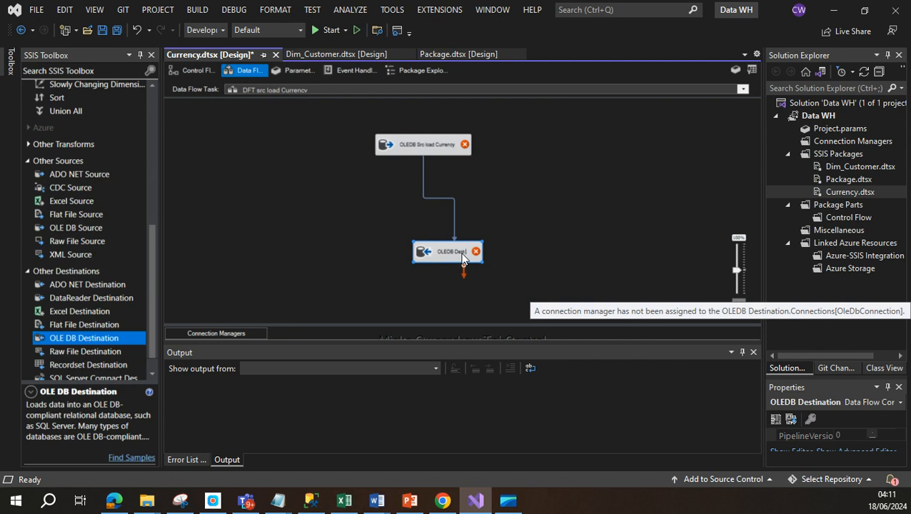
type(" Src")
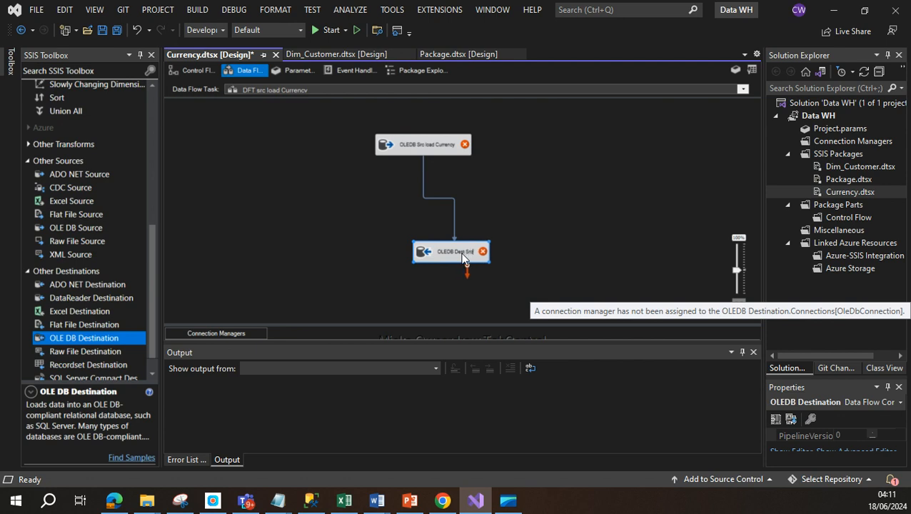
type("lLoa")
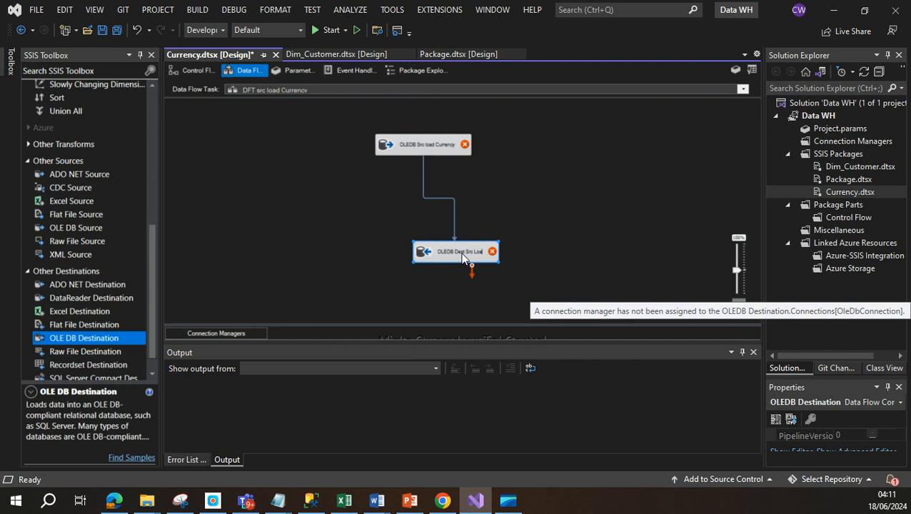
key("BackSpace")
key("BackSpace")
key("BackSpace")
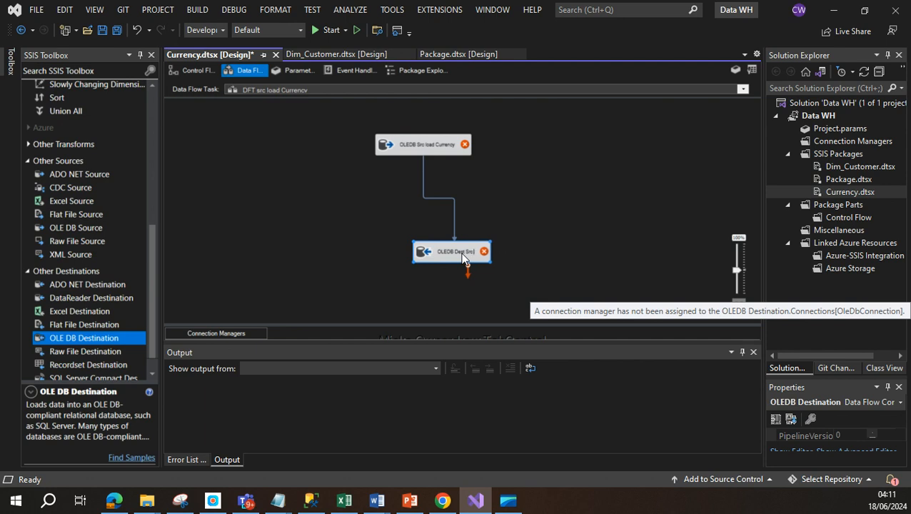
type("Currency")
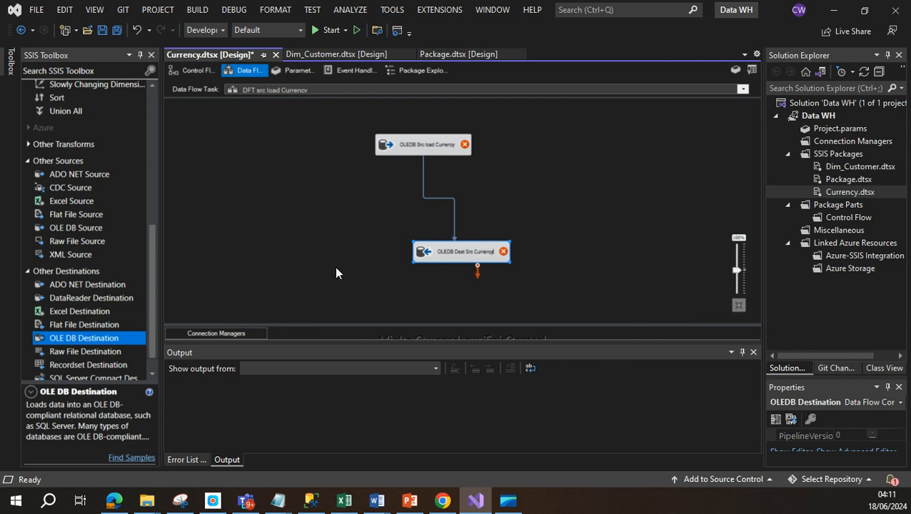
left_click(277, 277)
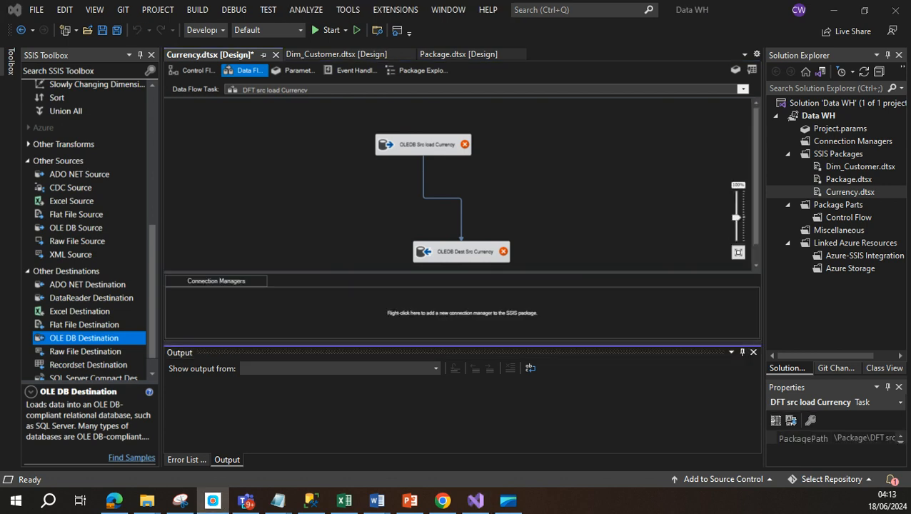
Step: Start a new OLE DB connection manager with server name '.'
right_click(272, 304)
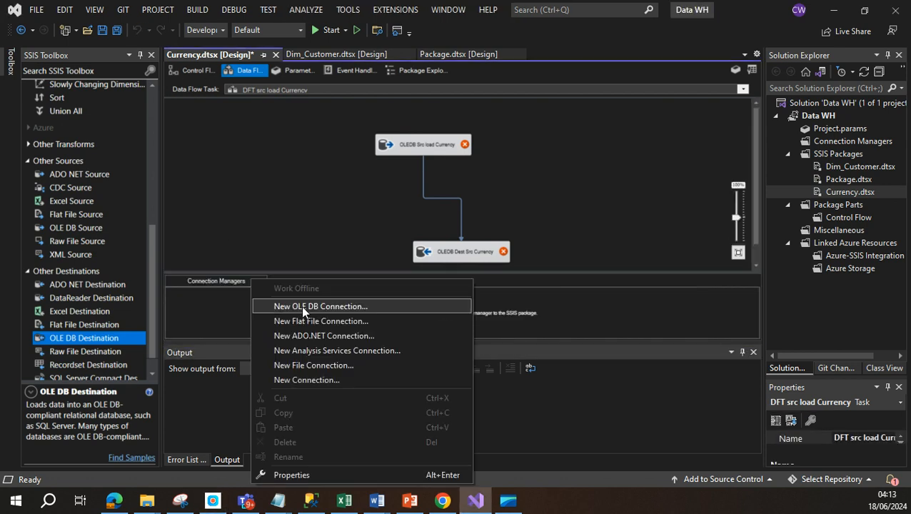
left_click(304, 306)
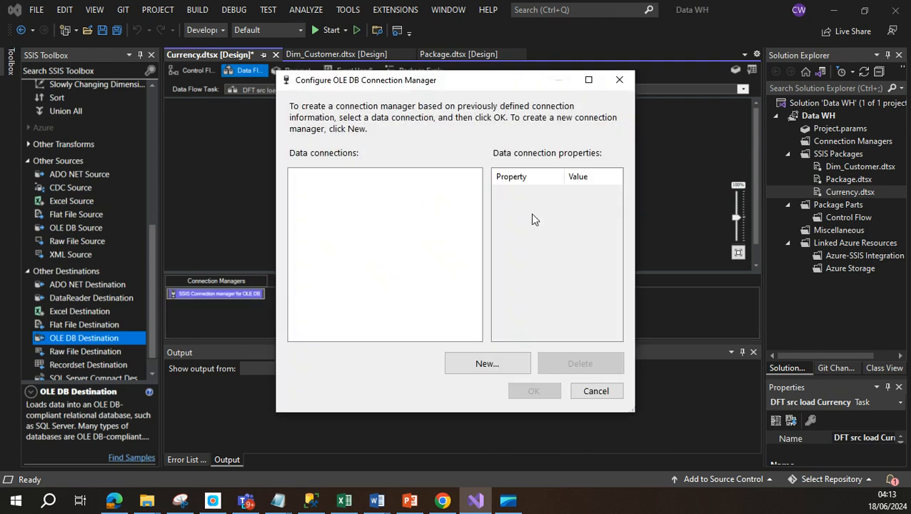
left_click(487, 364)
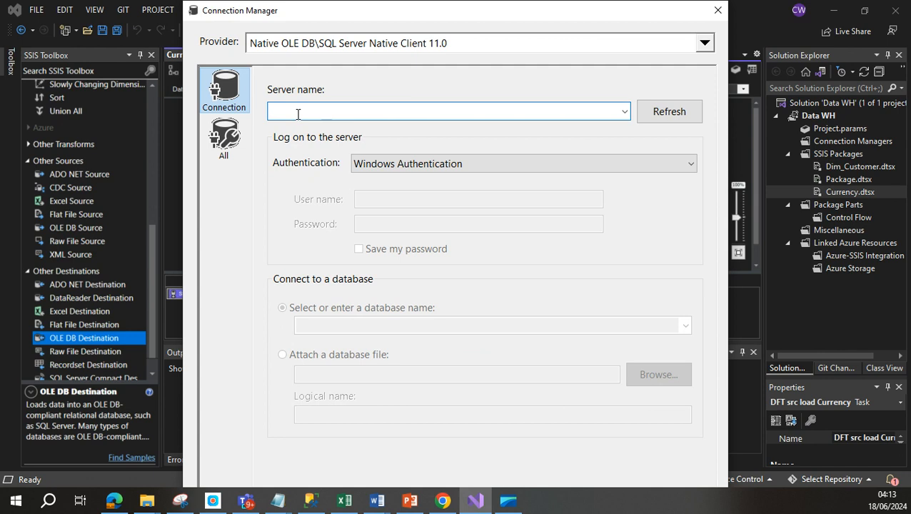
type(".")
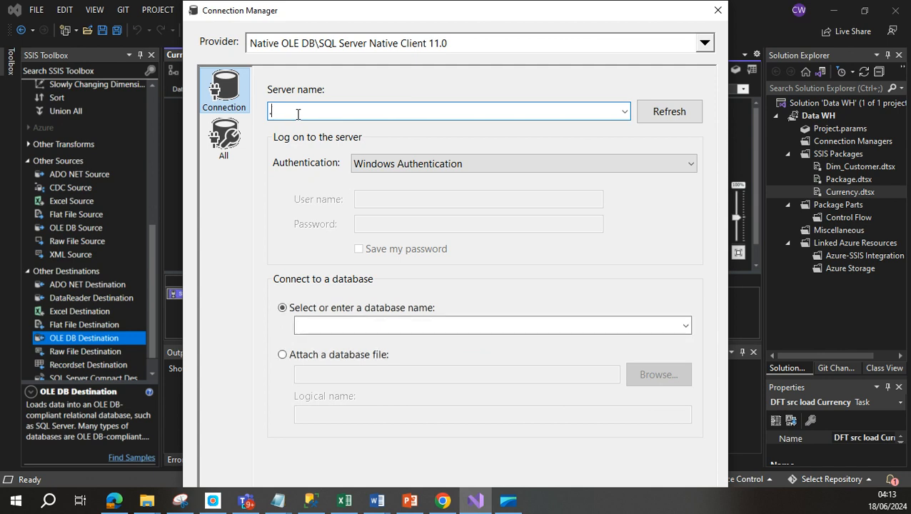
Step: Use SQL Server Authentication with login sa and its password
left_click(658, 167)
left_click(560, 194)
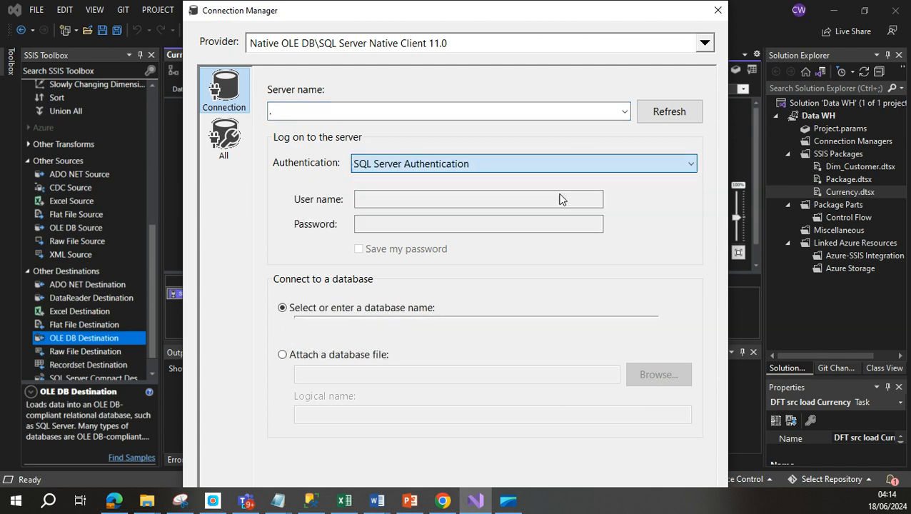
left_click(382, 199)
type("sa")
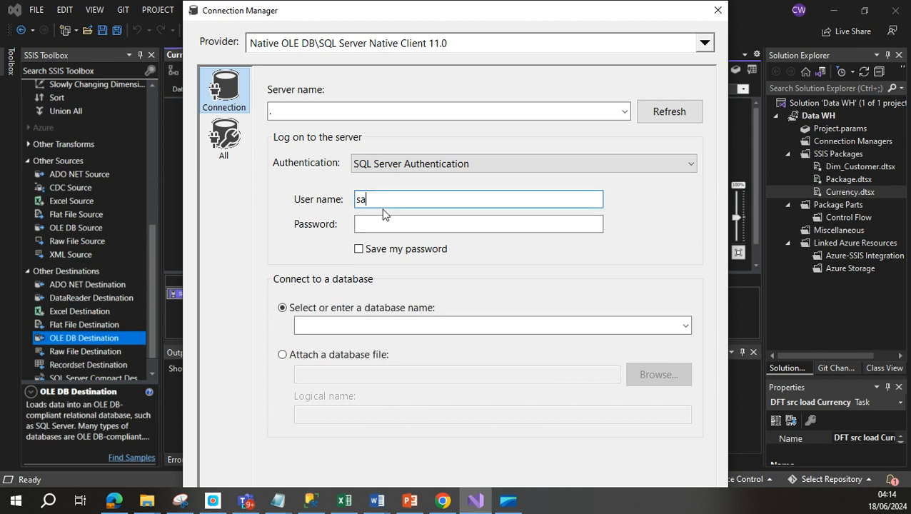
left_click(383, 219)
type("1234")
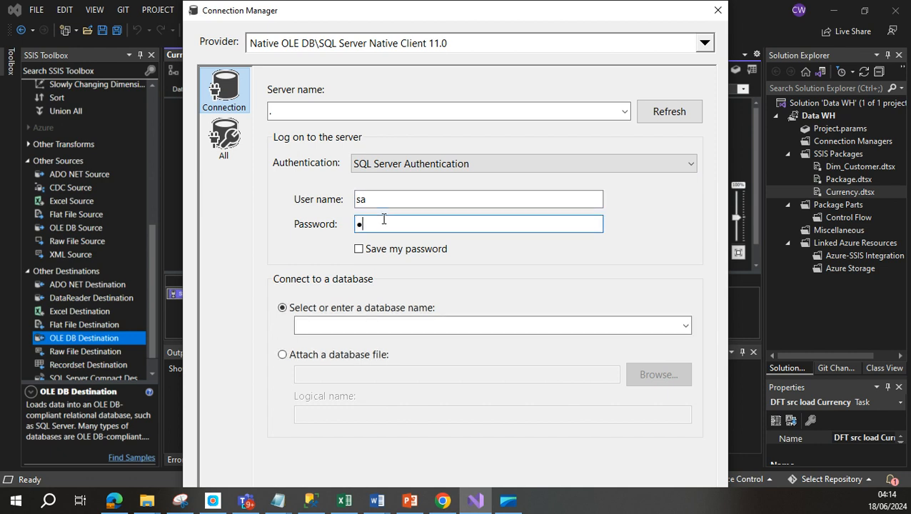
type("567")
Step: Choose AdventureWorks2019 as the database and confirm the connection
left_click(685, 326)
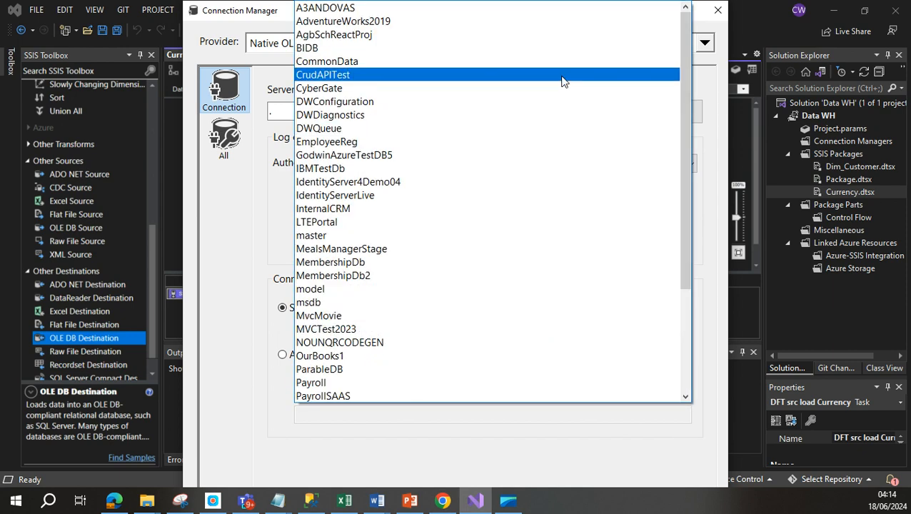
left_click(391, 22)
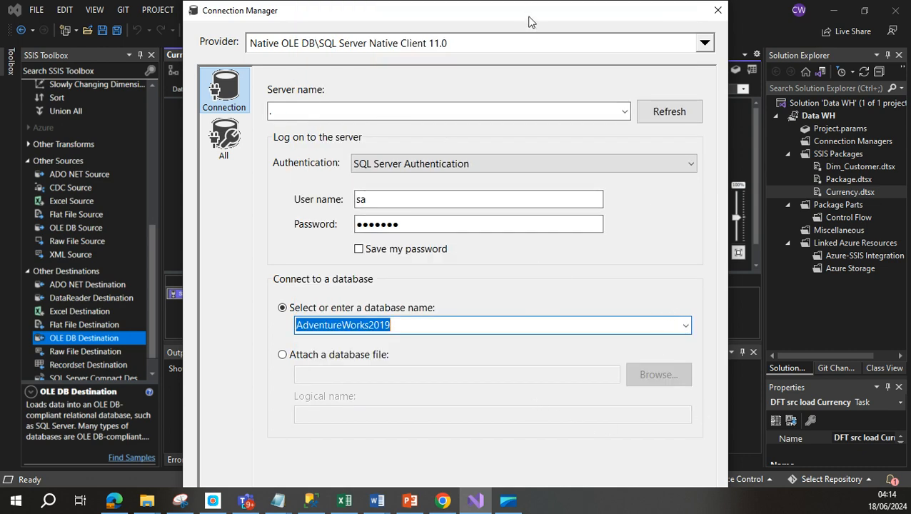
mouse_move(531, 20)
left_mouse_down()
mouse_move(525, 6)
mouse_move(525, 22)
left_mouse_up()
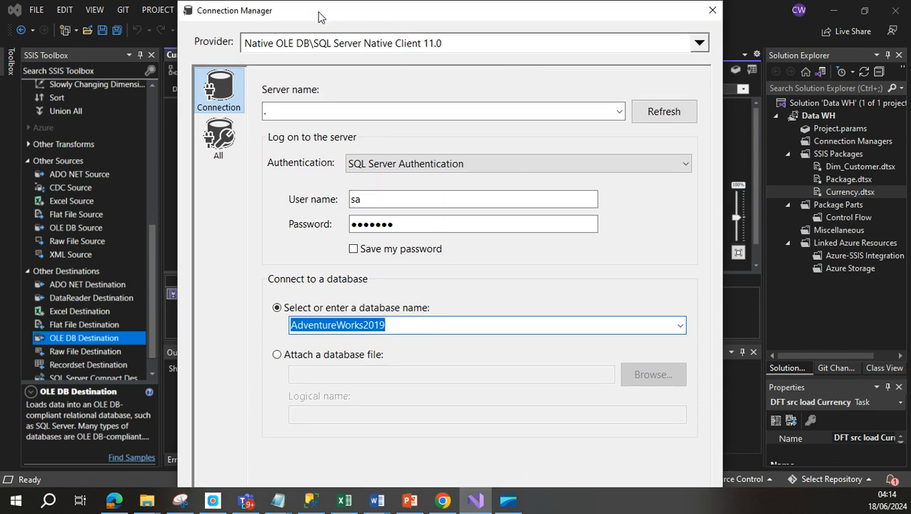
left_click_drag(322, 4, 303, 10)
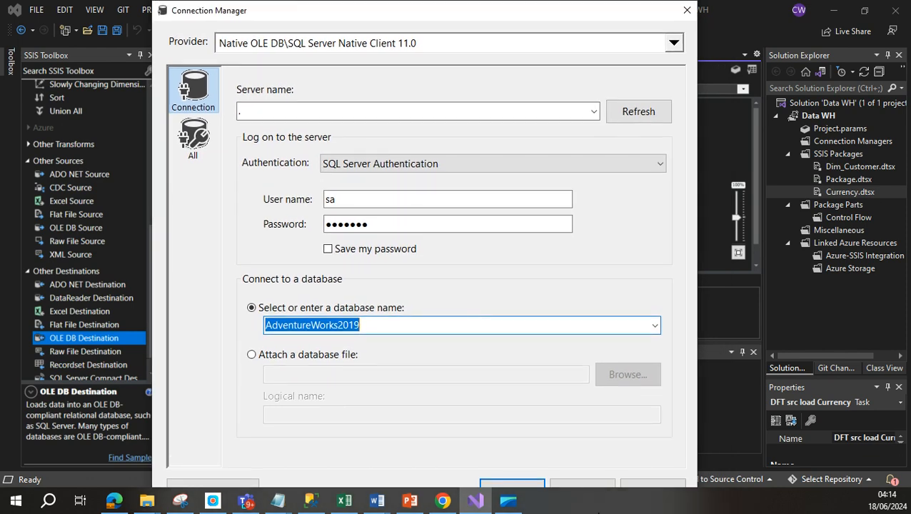
left_click(522, 483)
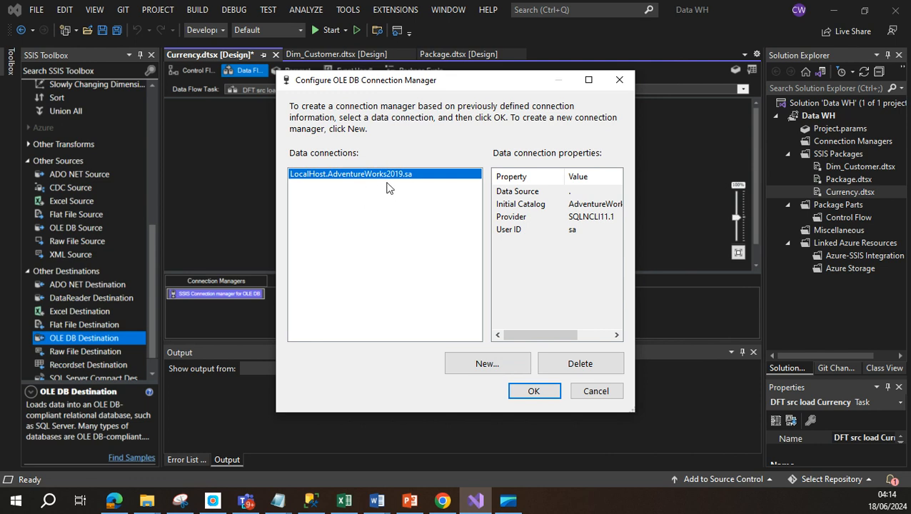
Step: Define another connection to server '.' using SQL Server Authentication, login sa and its password
left_click(497, 365)
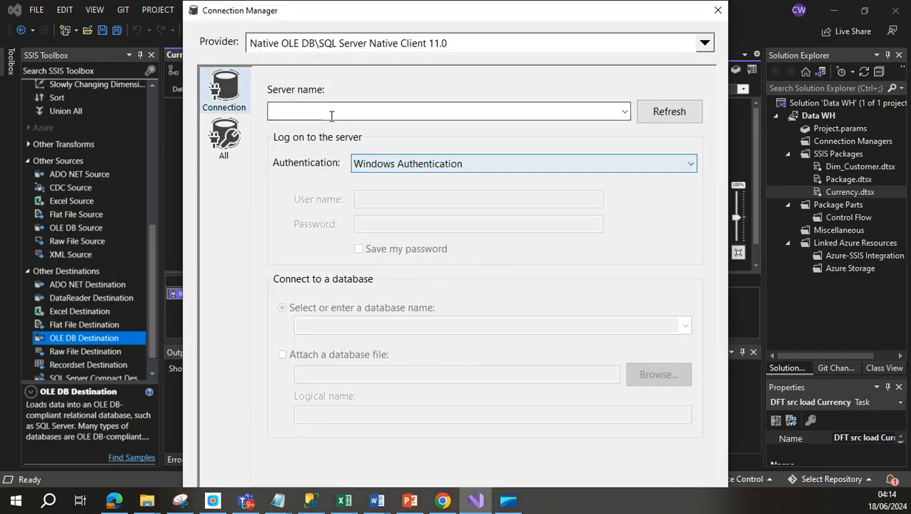
left_click(332, 113)
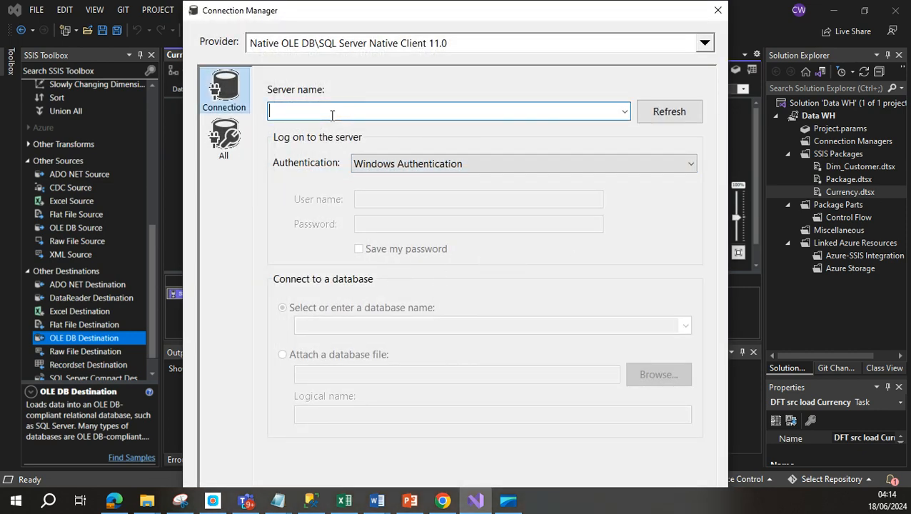
type(".")
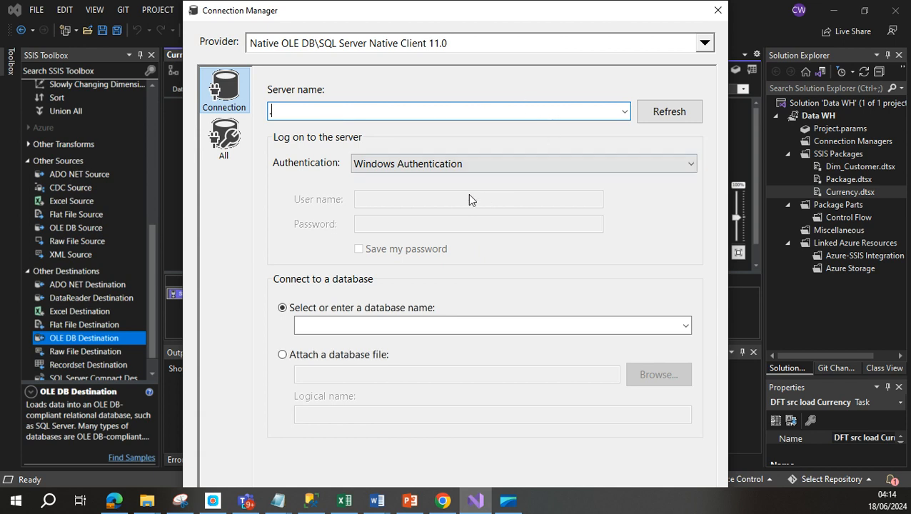
left_click(682, 170)
left_click(531, 188)
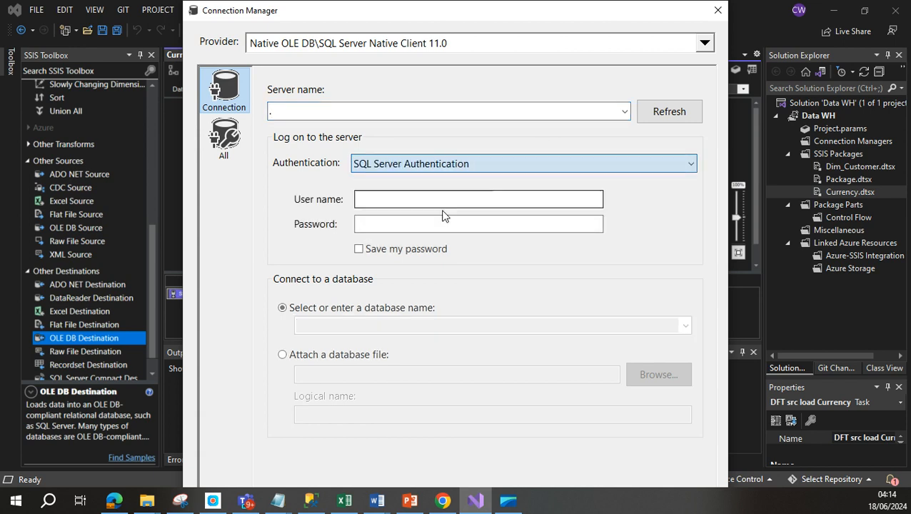
left_click(408, 197)
type("sa")
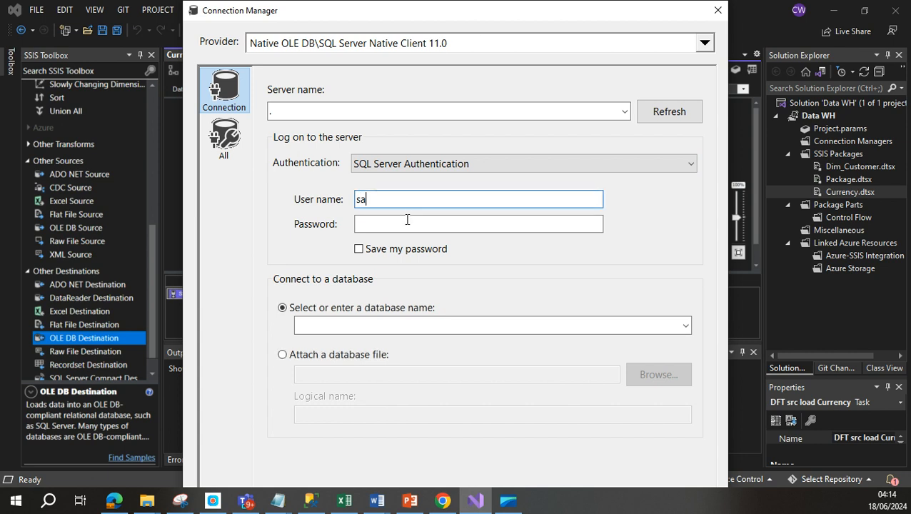
left_click(393, 227)
type("1234")
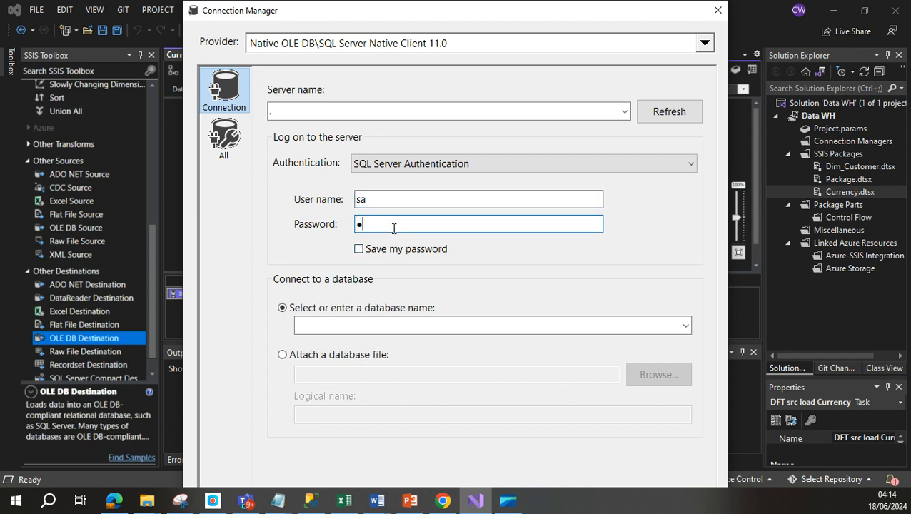
type("567")
Step: Select StagingDb2019 as the database and add the connection to the package
left_click(685, 326)
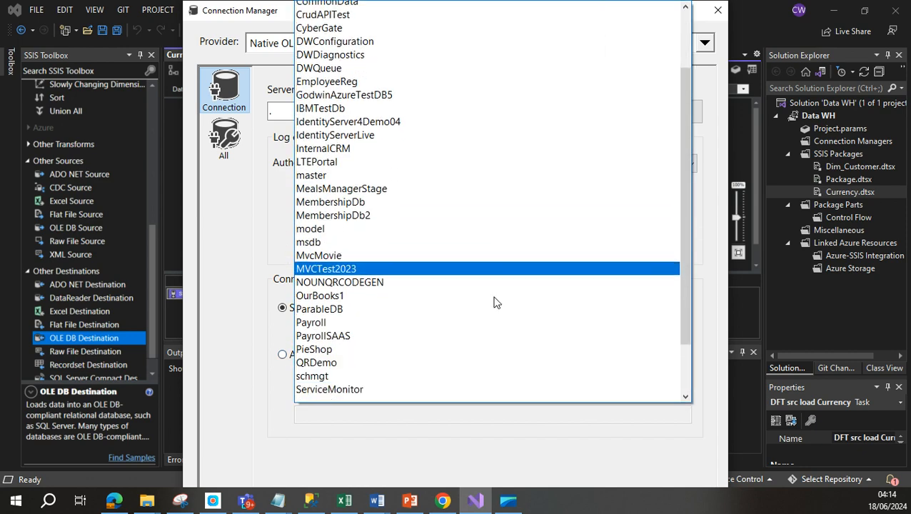
scroll(492, 299, "down", 3)
left_click(405, 343)
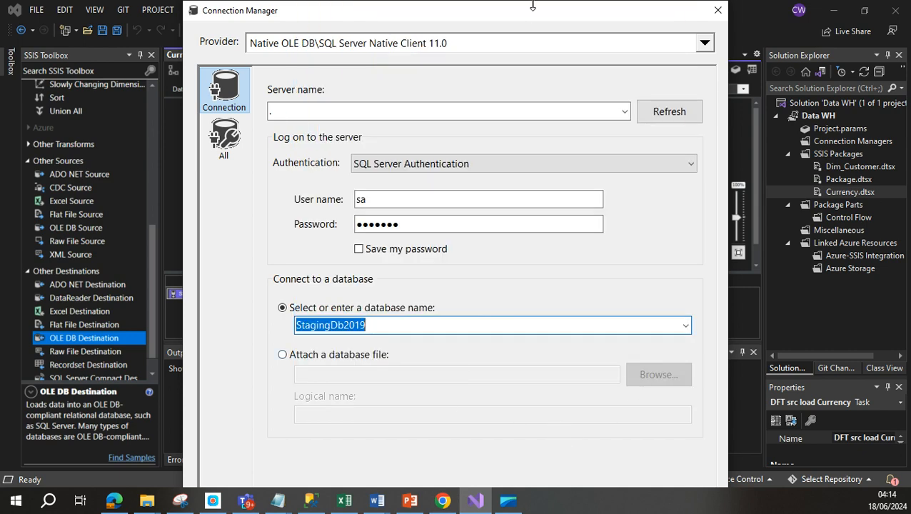
mouse_move(530, 12)
left_mouse_down()
mouse_move(534, 44)
mouse_move(514, 12)
left_mouse_up()
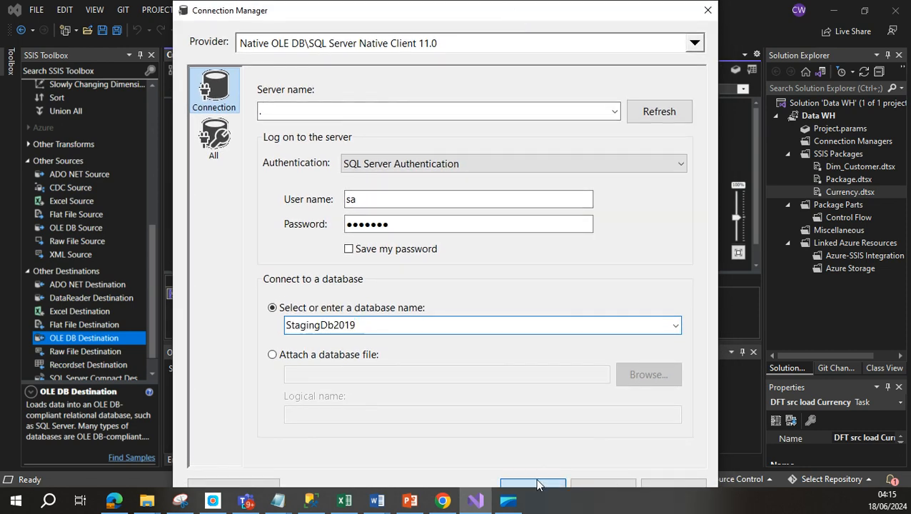
left_click(532, 484)
left_click(537, 391)
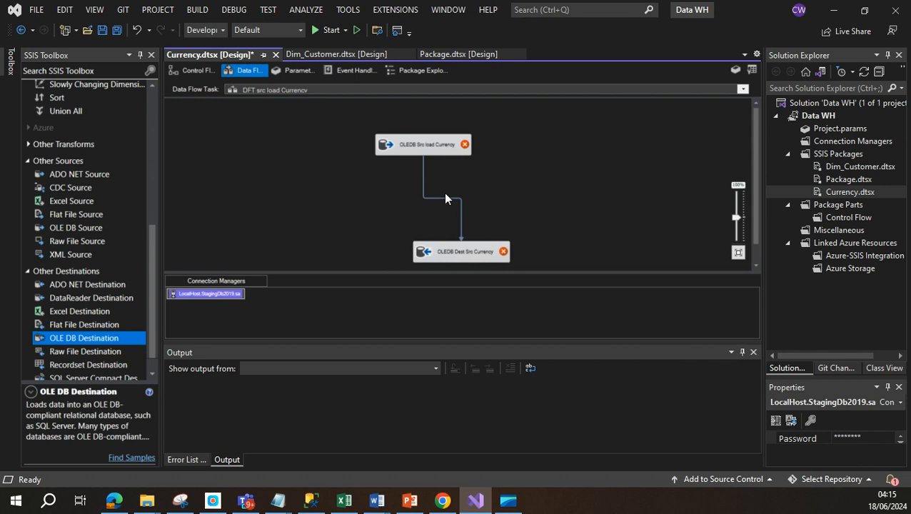
left_click(422, 142)
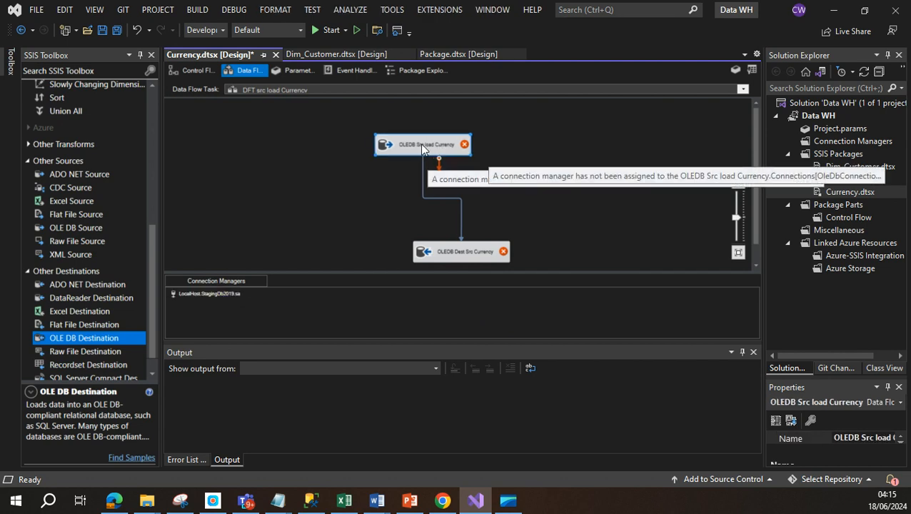
Step: Set the Currency source's connection manager to LocalHost.AdventureWorks2019.sa
double_click(421, 145)
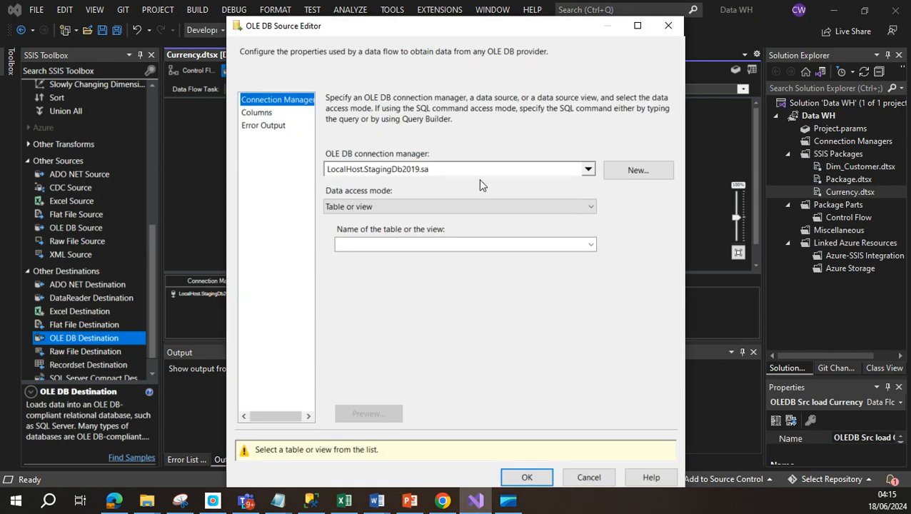
left_click(587, 170)
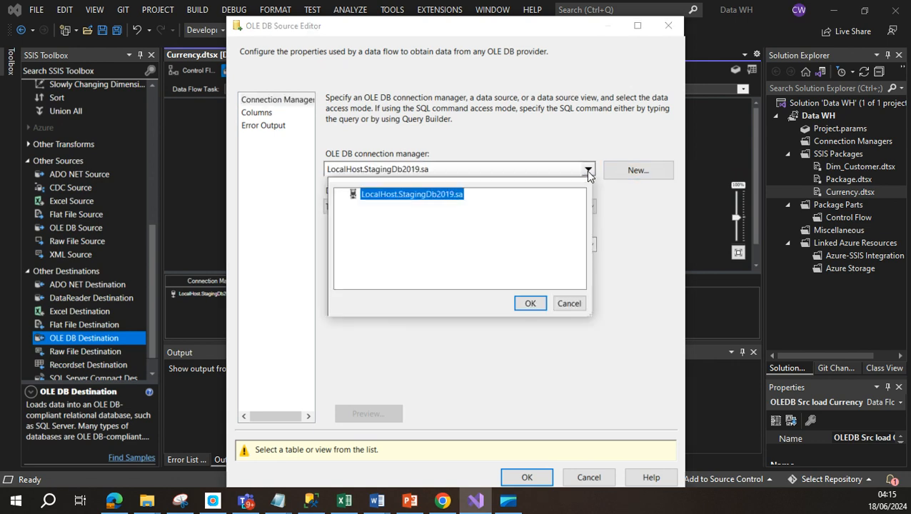
left_click(569, 303)
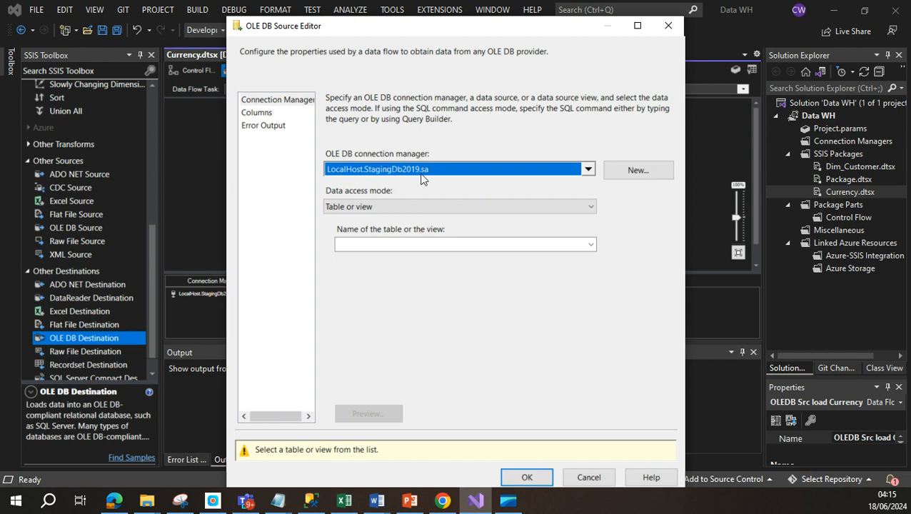
left_click(634, 170)
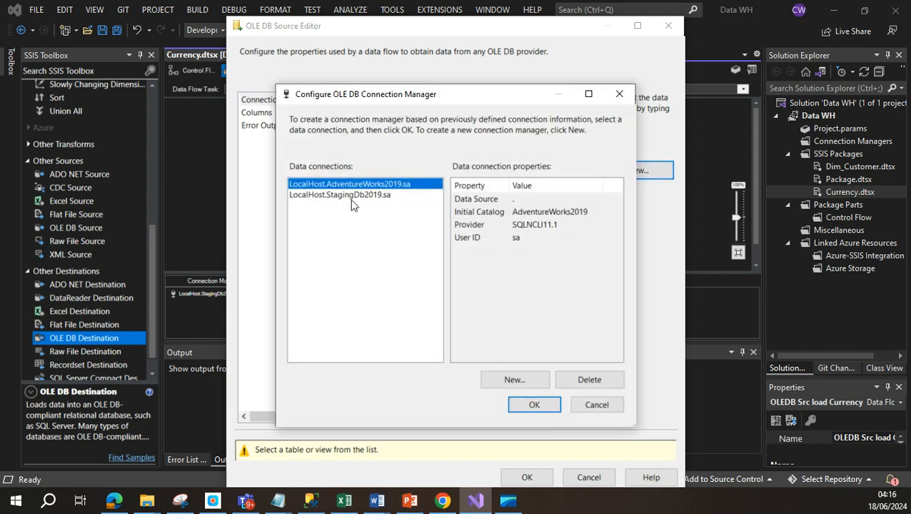
left_click(531, 405)
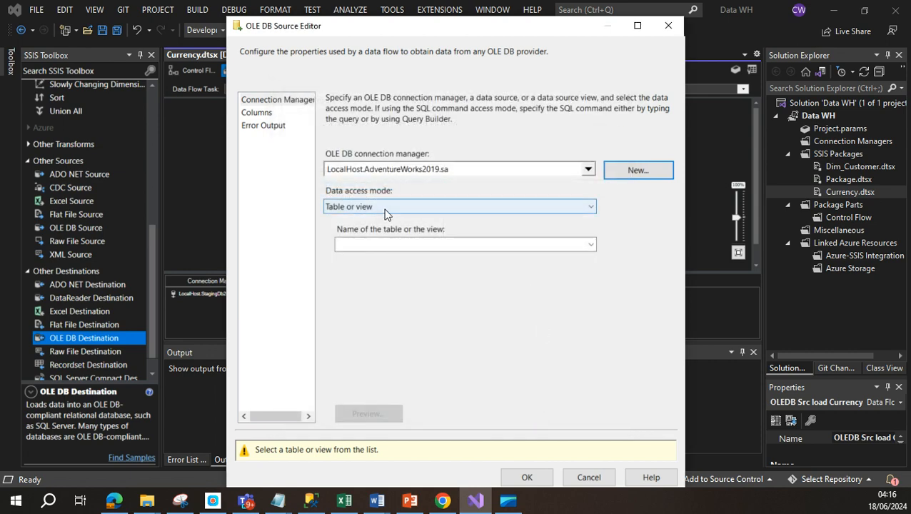
Step: Browse the table-or-view list, checking it against the Sales.Currency query in Management Studio
left_click(591, 245)
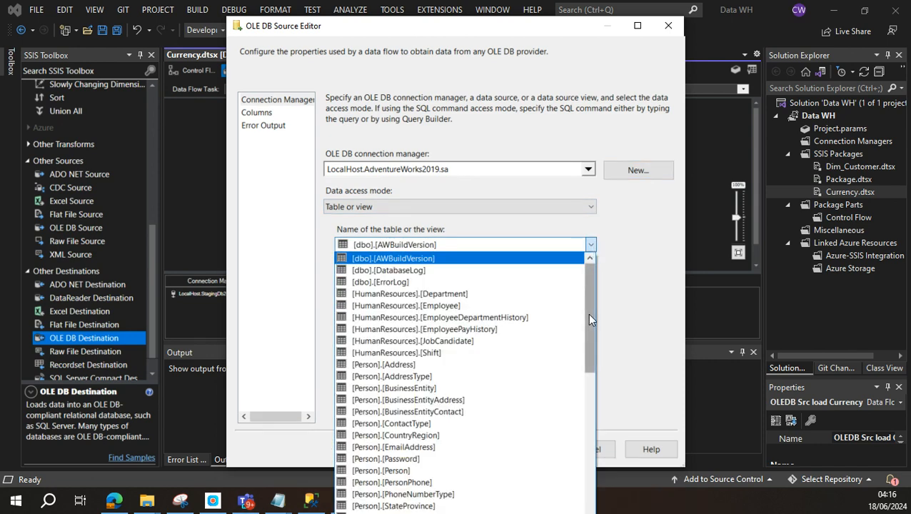
left_click_drag(590, 319, 598, 453)
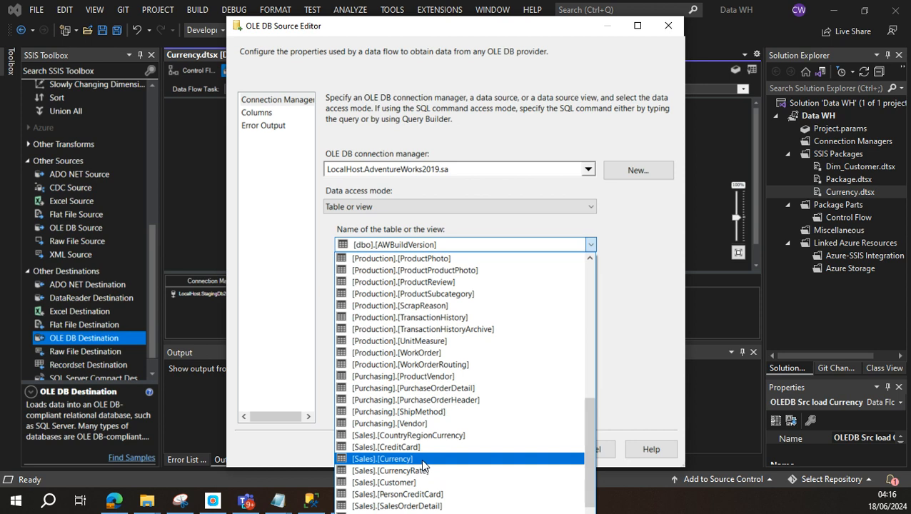
left_click_drag(597, 446, 589, 464)
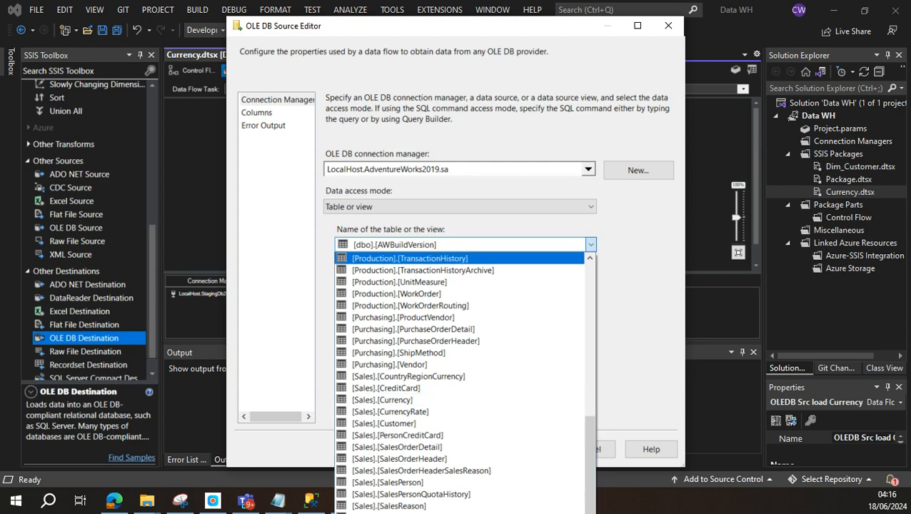
key("alt+Tab")
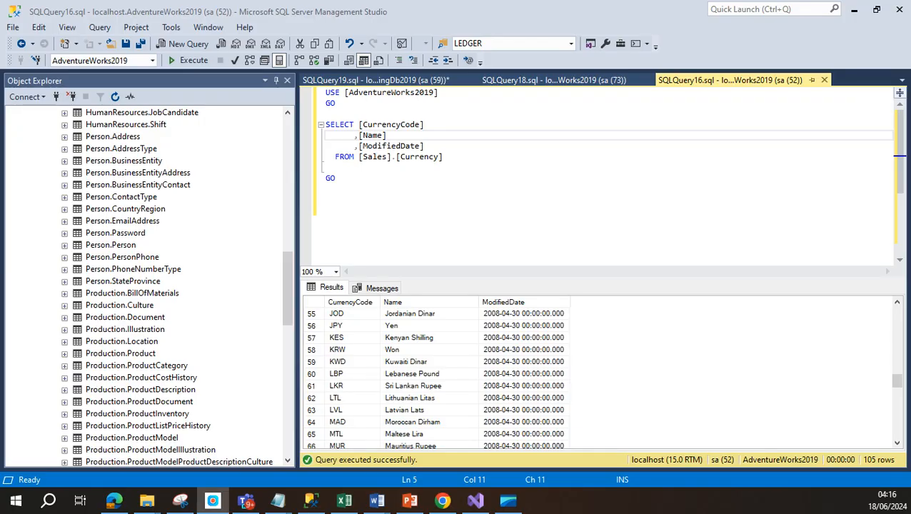
left_click(341, 177)
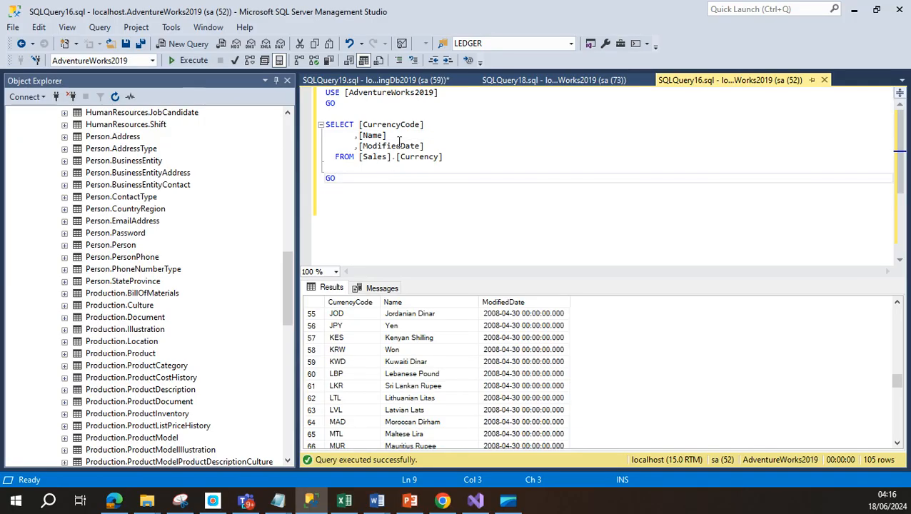
left_click(475, 503)
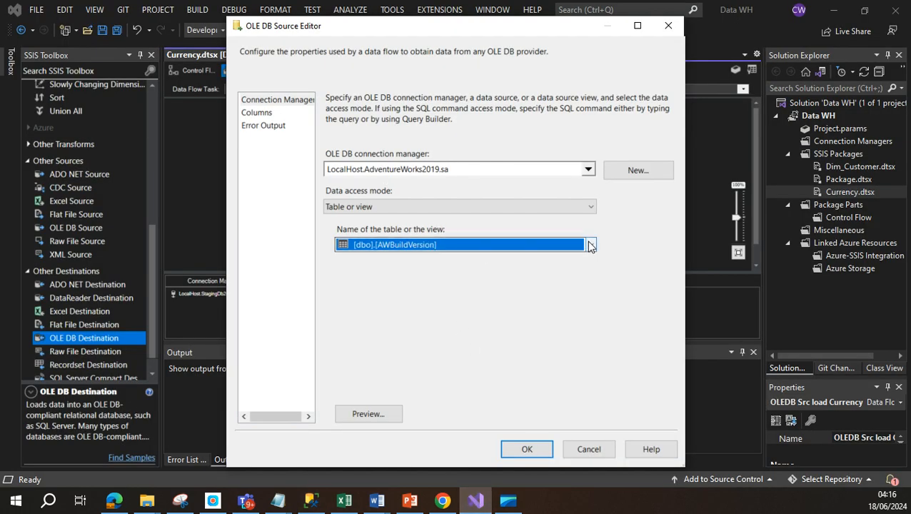
Step: Choose [Sales].[Currency] as the source table and review its CurrencyCode, Name and ModifiedDate columns
left_click(587, 244)
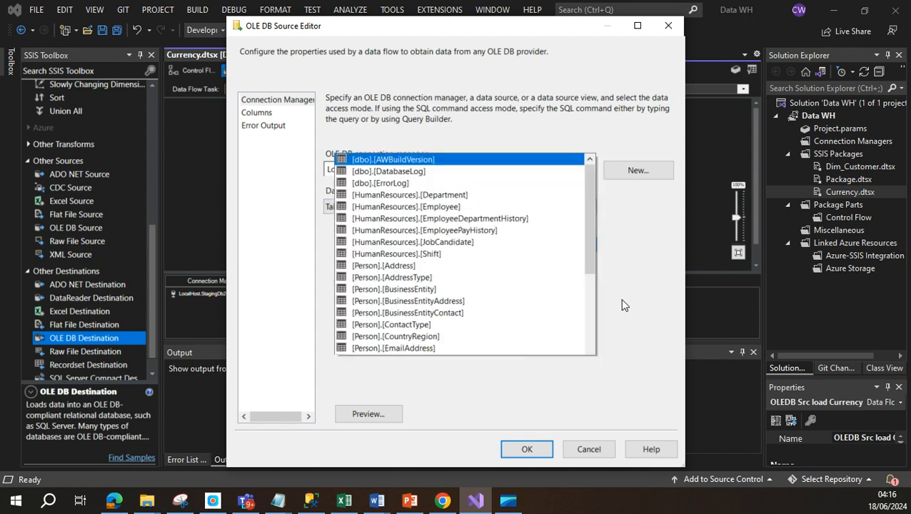
left_click_drag(591, 110, 605, 314)
left_click(604, 314)
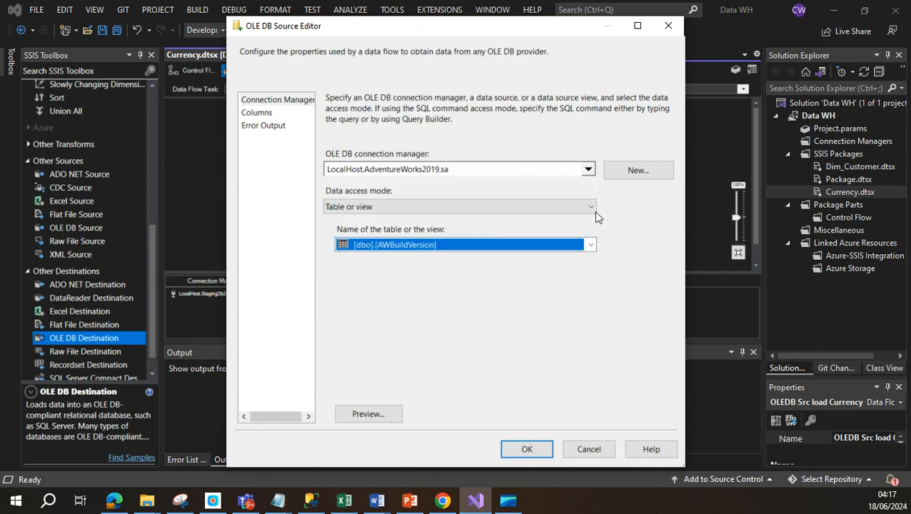
left_click(589, 246)
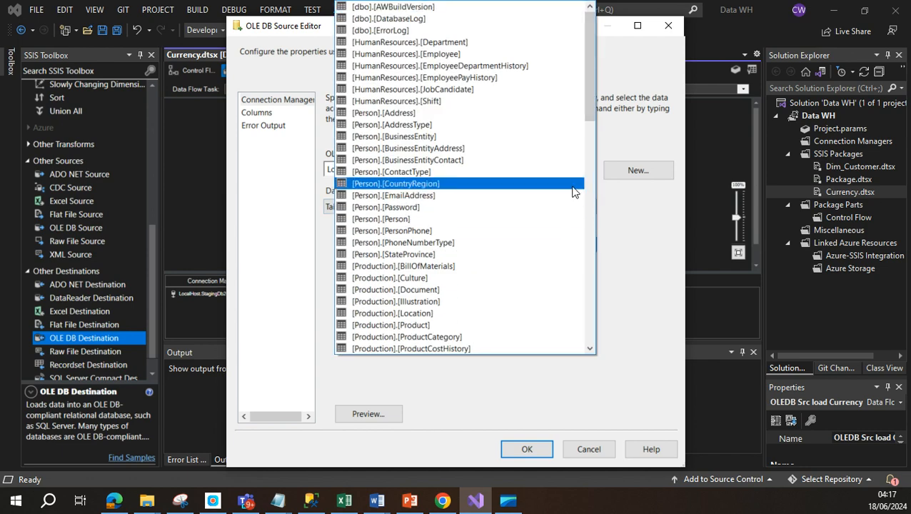
left_click_drag(592, 111, 592, 223)
left_click(425, 290)
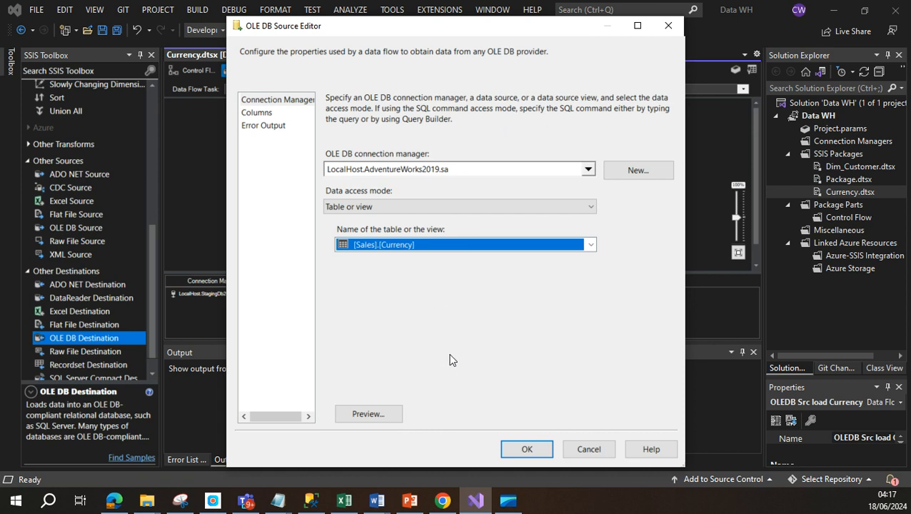
left_click(257, 113)
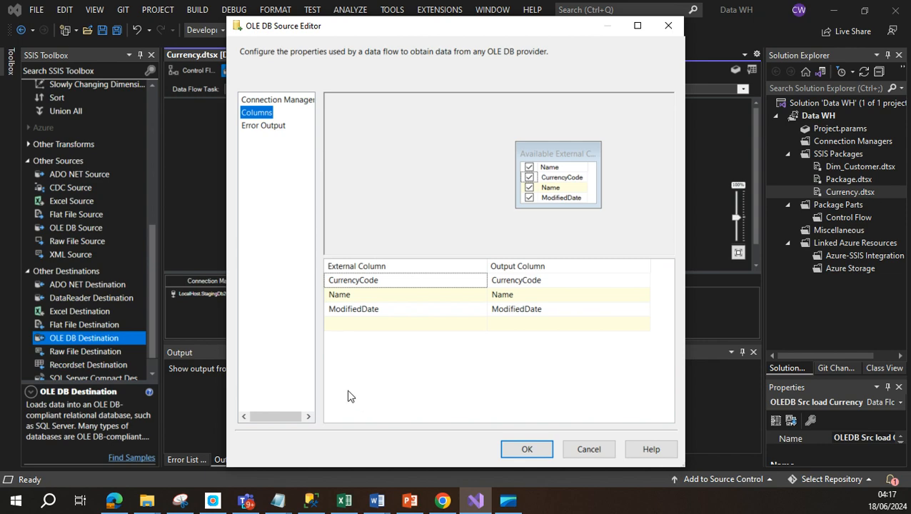
left_click(533, 449)
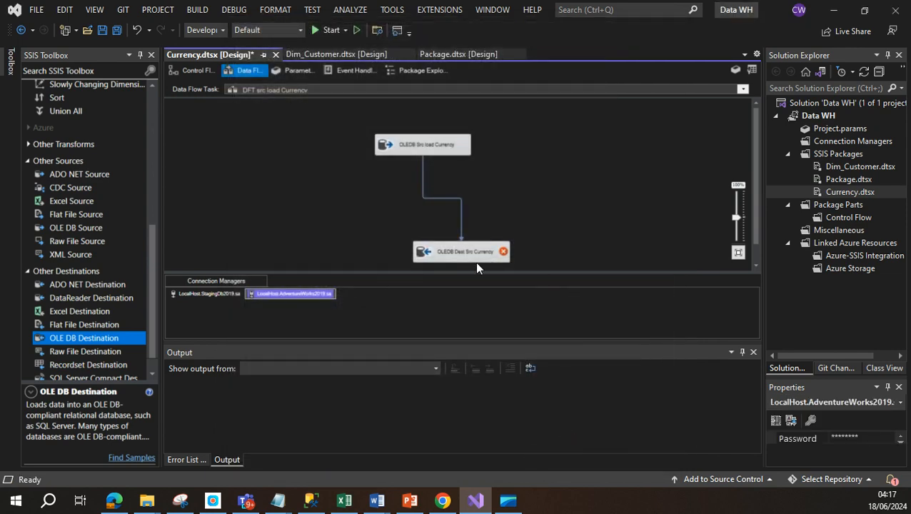
Step: Open the OLEDB Dest Src Currency editor, which shows Table or view - fast load mode
mouse_move(471, 261)
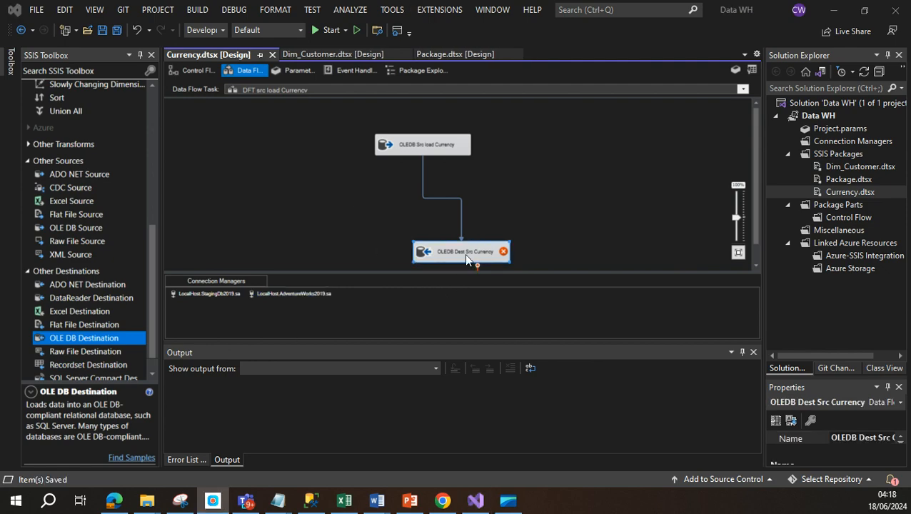
double_click(464, 254)
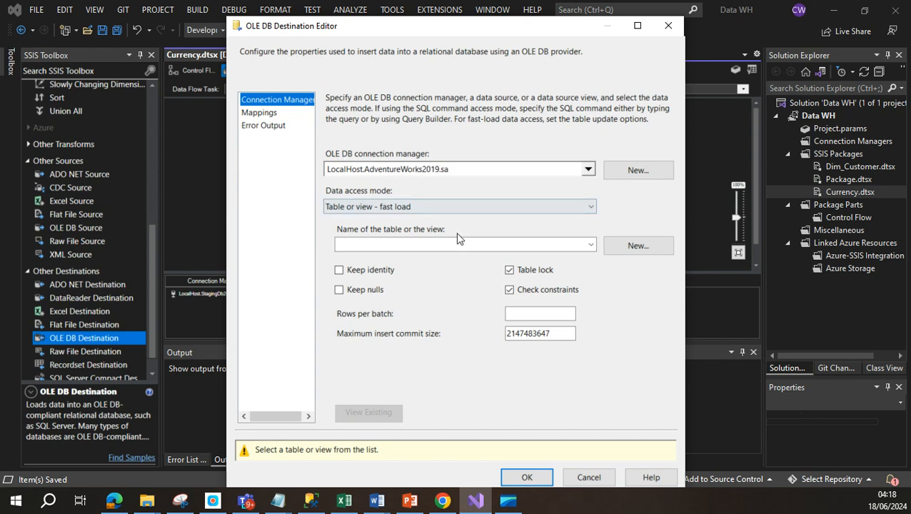
left_click(310, 500)
Step: Collapse AdventureWorks2019 and refresh the Databases list in Object Explorer
scroll(180, 263, "up", 6)
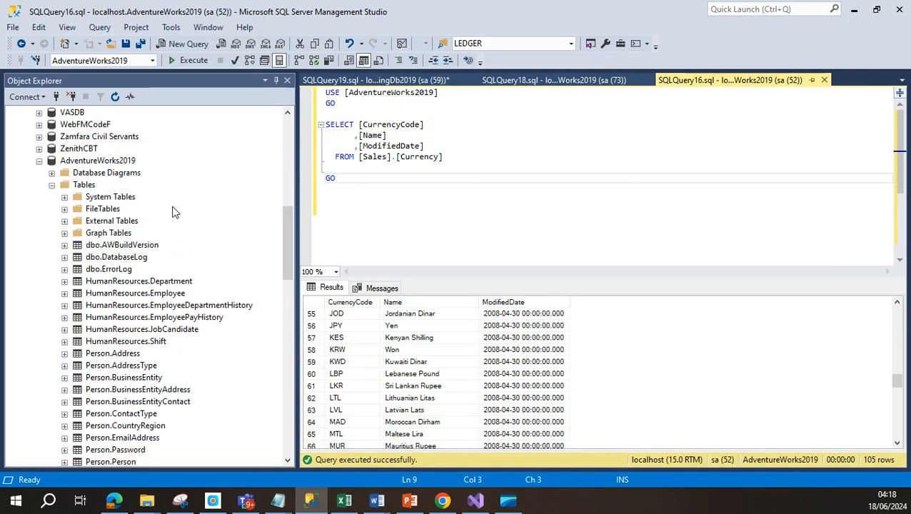
left_click(39, 160)
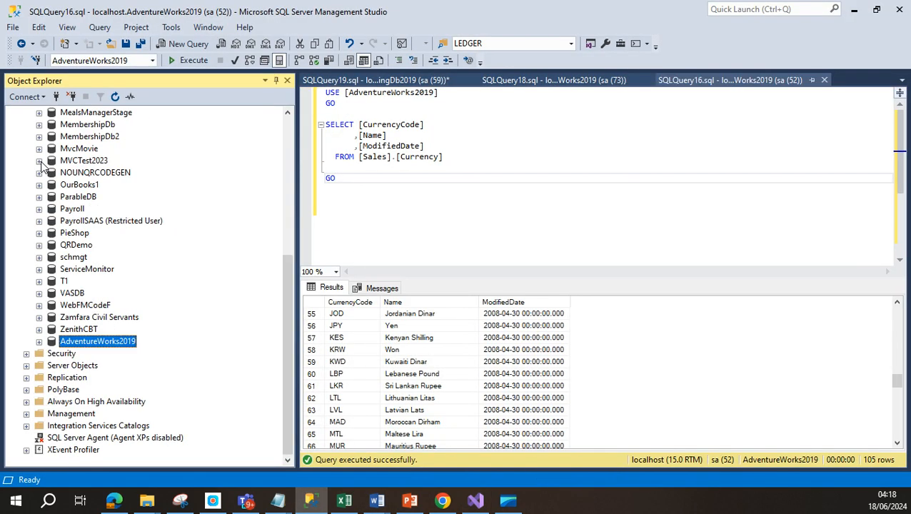
scroll(143, 335, "up", 1)
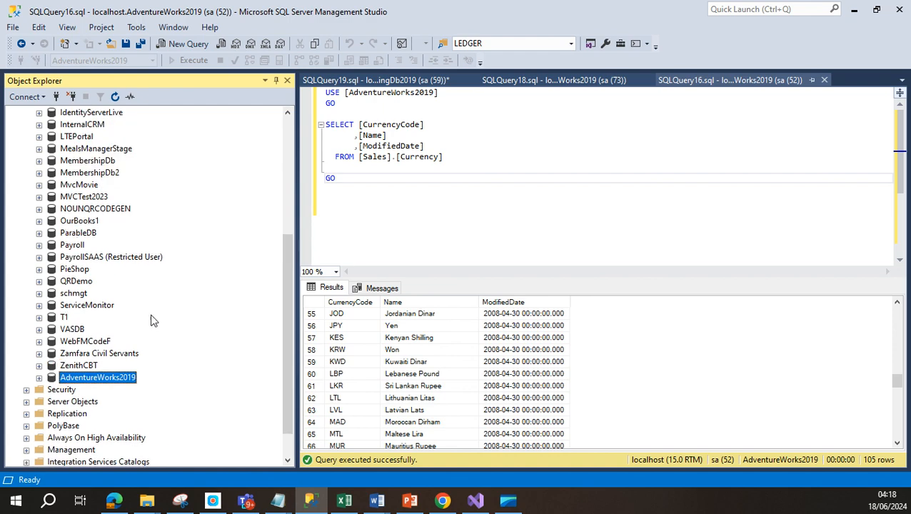
scroll(141, 317, "up", 4)
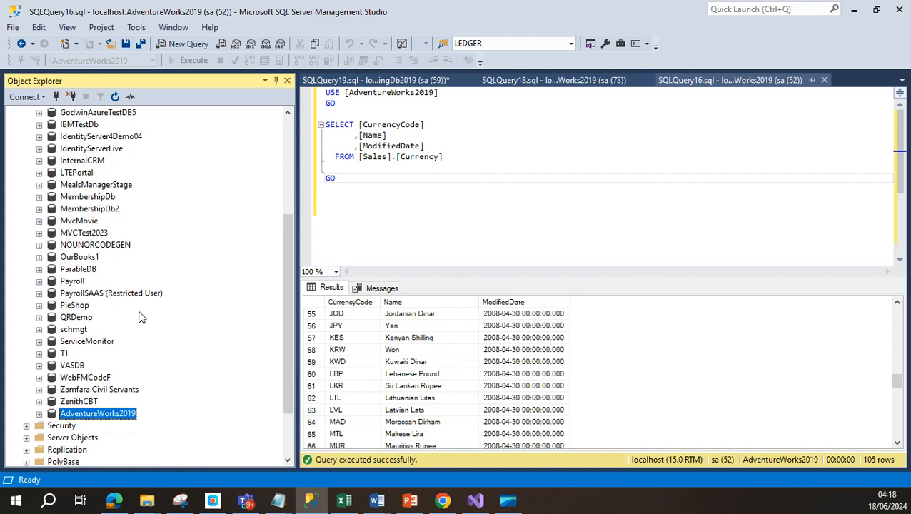
scroll(140, 317, "up", 2)
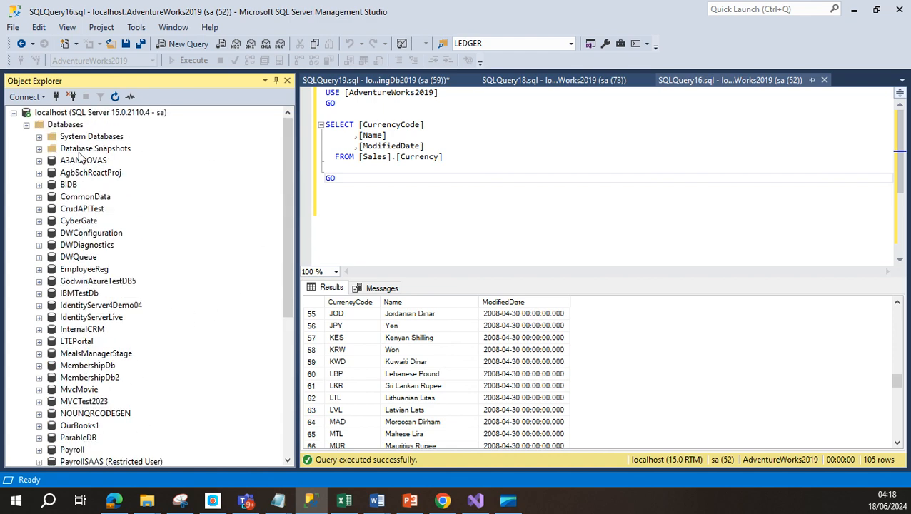
right_click(42, 126)
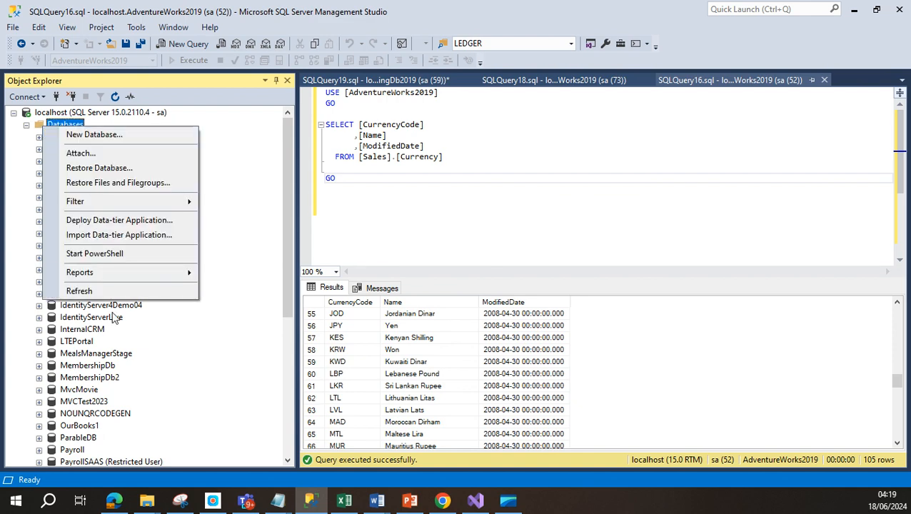
left_click(91, 290)
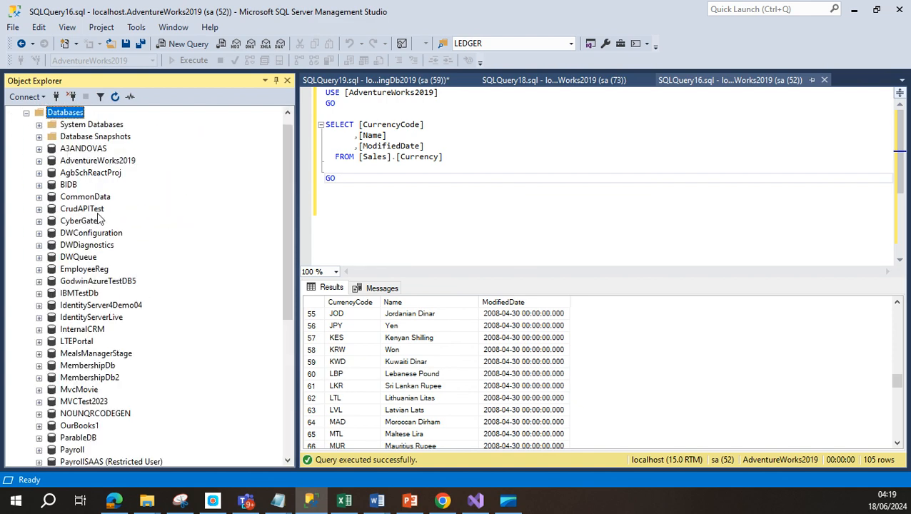
left_click(102, 319)
Step: Expand StagingDb2019 down to its Tables folder and minimize Management Studio
scroll(114, 362, "down", 5)
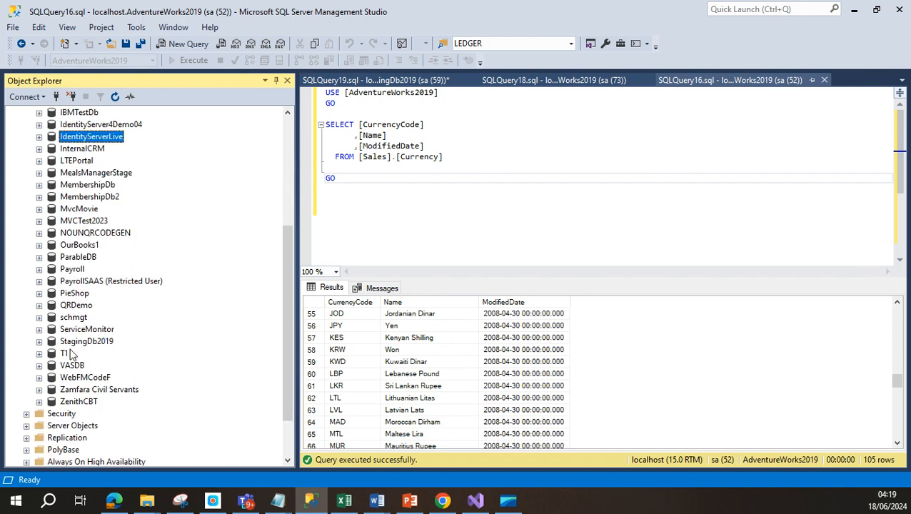
left_click(39, 341)
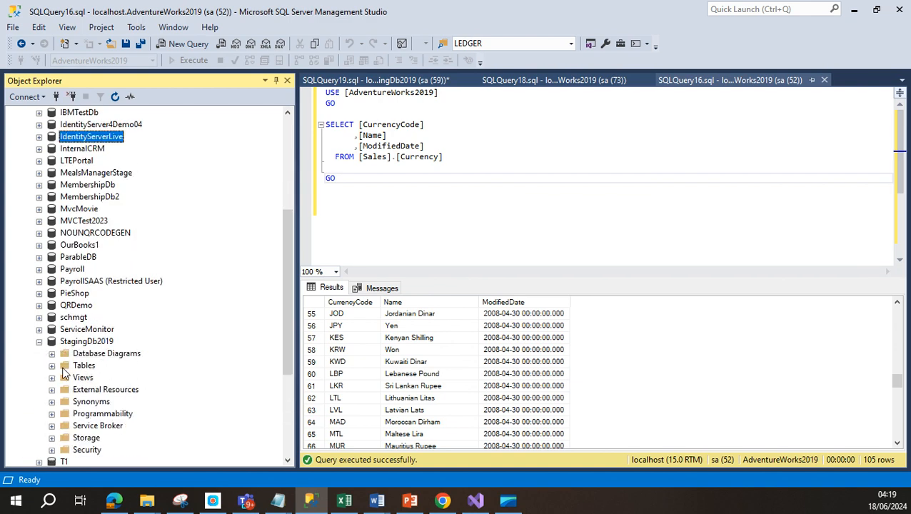
left_click(51, 366)
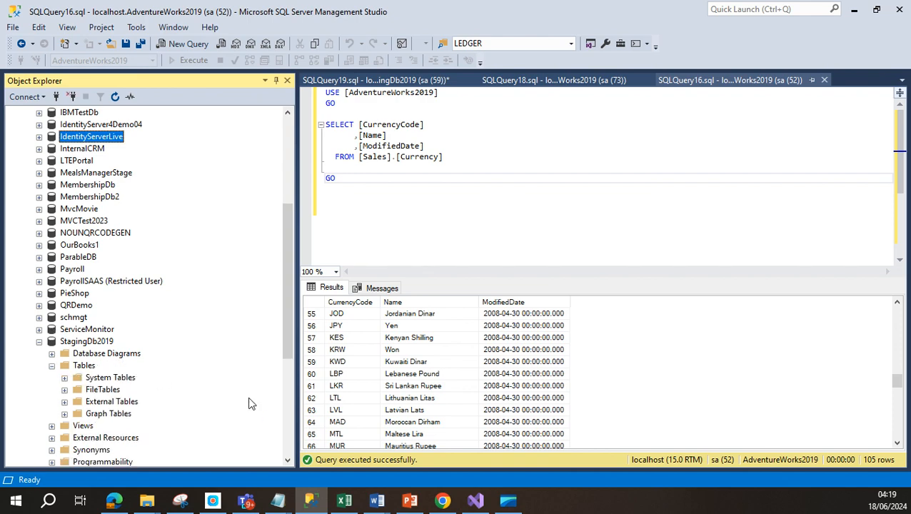
left_click(854, 9)
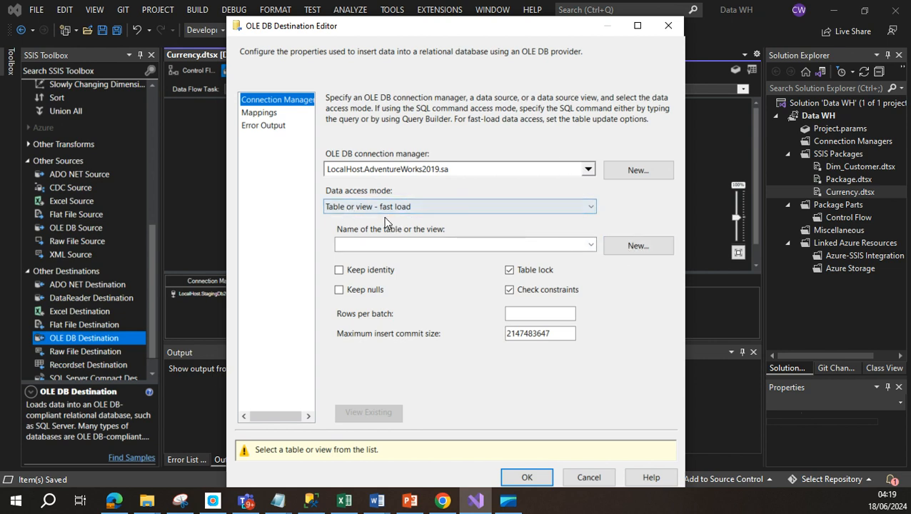
Step: Generate the destination's CREATE TABLE script, copy it, and start a new SSMS query window
left_click(636, 245)
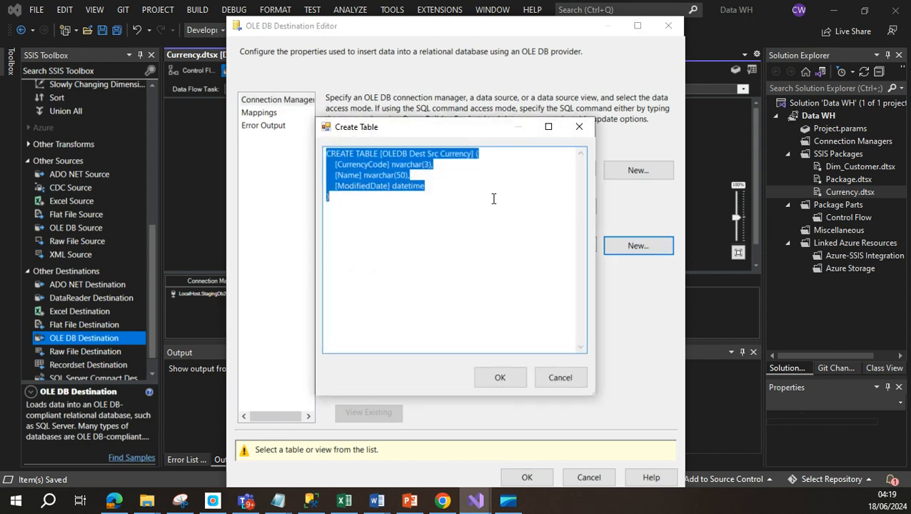
left_click(344, 200)
left_click_drag(334, 198, 326, 153)
key("ctrl+c")
left_click(312, 501)
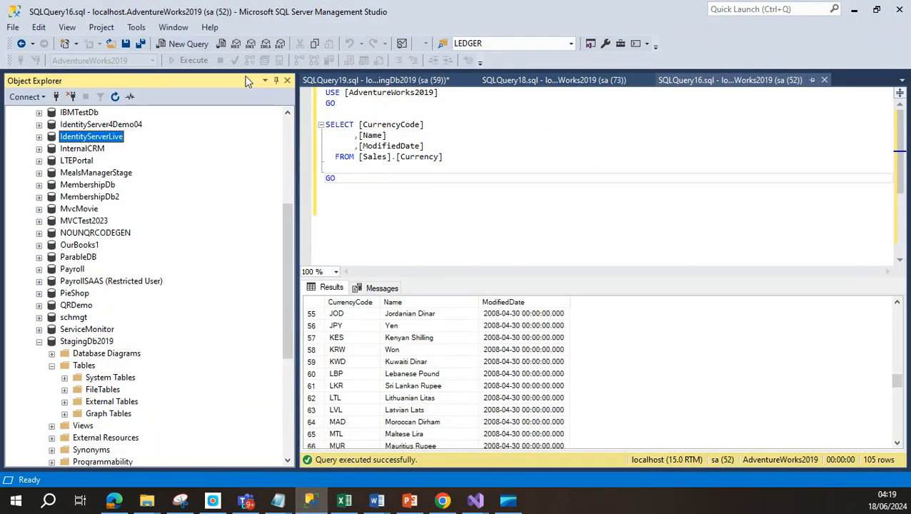
left_click(164, 46)
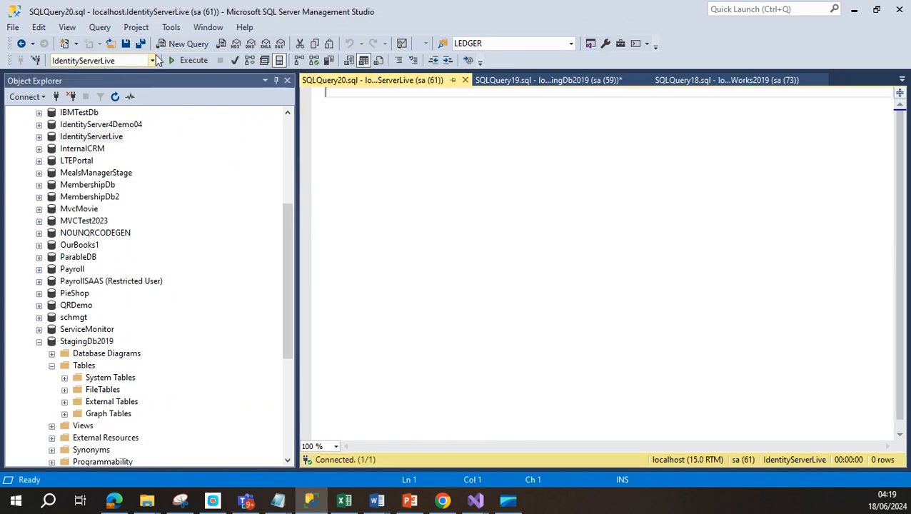
Step: Point the new query window at the StagingDb2019 database
left_click(152, 61)
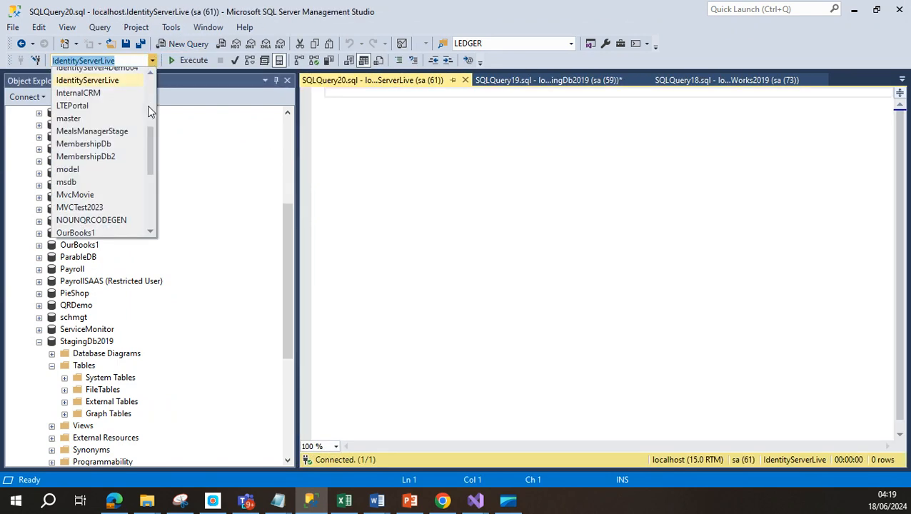
scroll(152, 164, "up", 1)
scroll(152, 164, "up", 2)
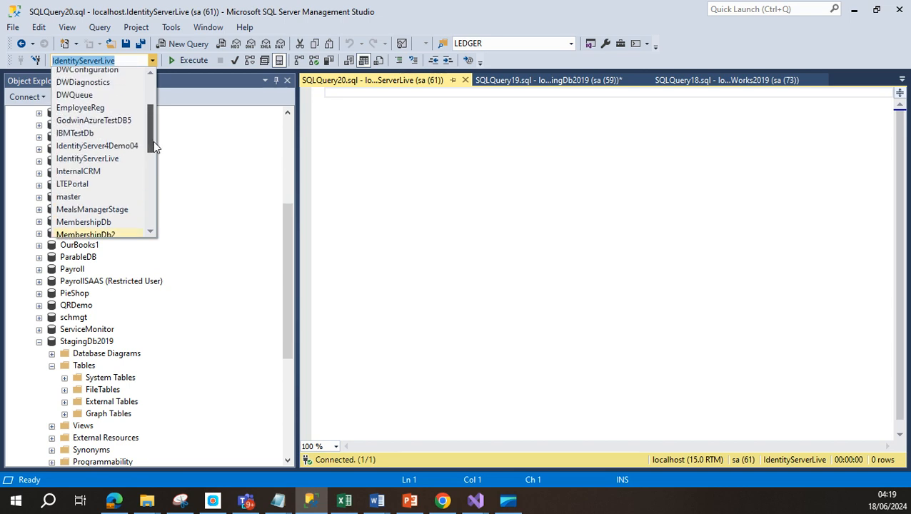
left_click_drag(154, 139, 151, 188)
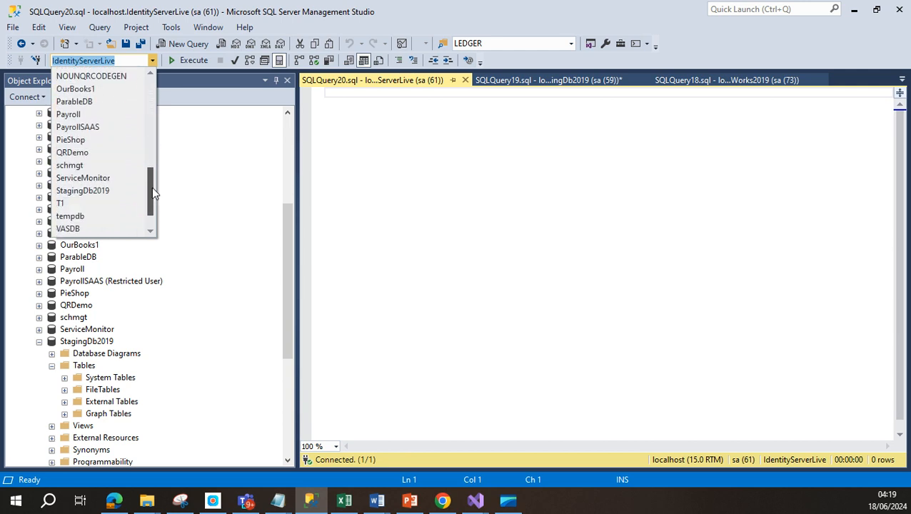
left_click(104, 189)
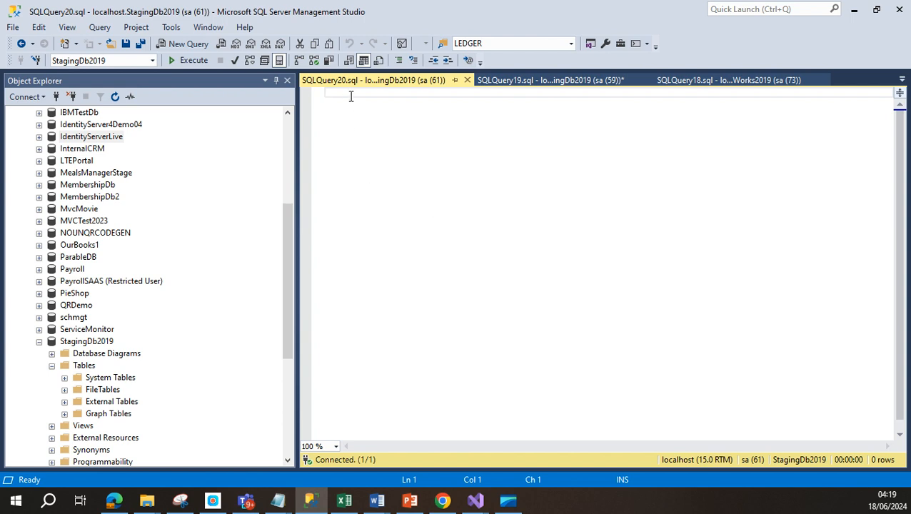
Step: Paste the script, rename the table to Src.Currency, and execute it
key("ctrl+v")
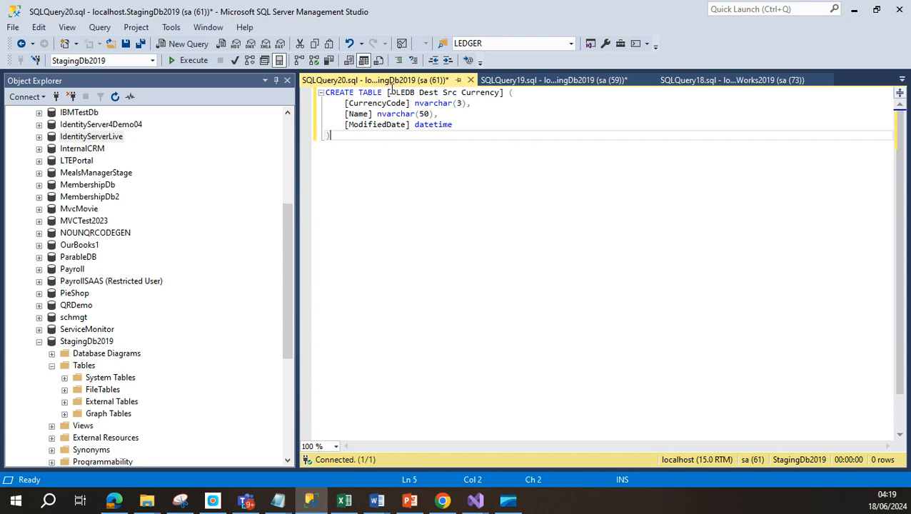
left_click_drag(387, 93, 443, 93)
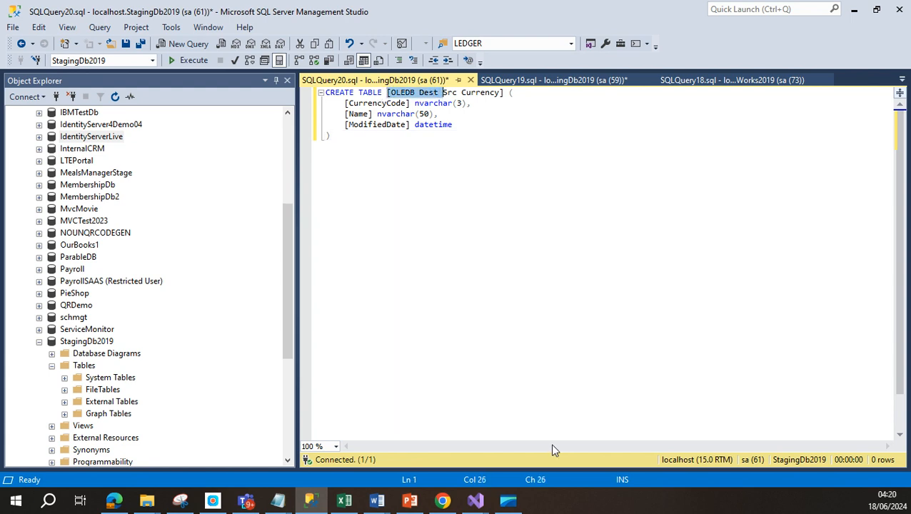
key("Delete")
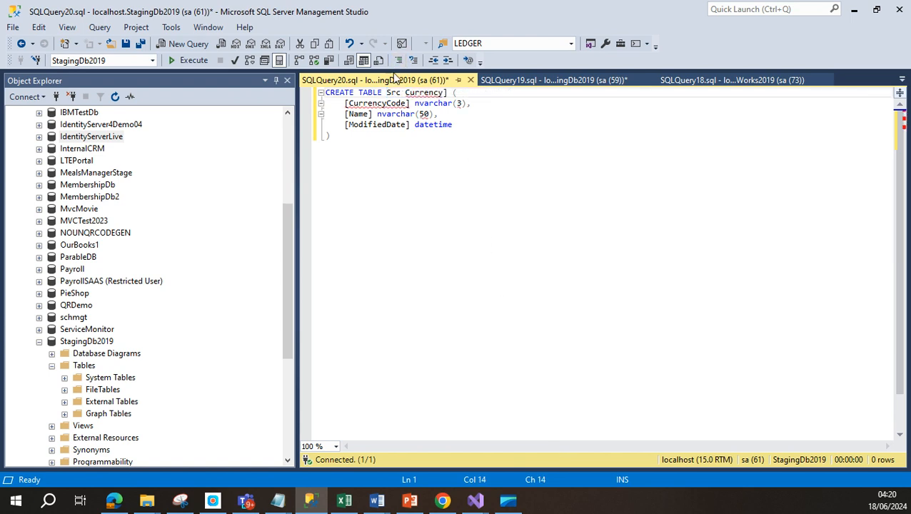
left_click(402, 93)
key("Delete")
key("ctrl+Right")
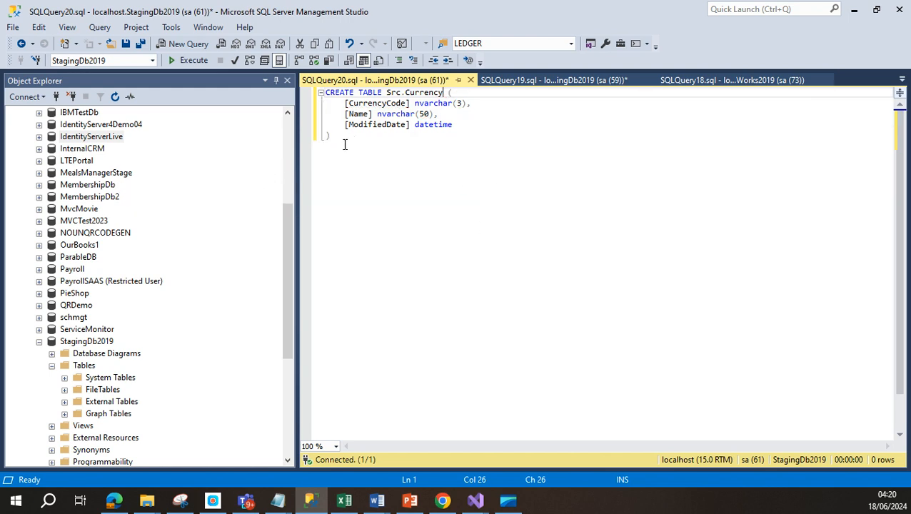
left_click_drag(344, 145, 239, 79)
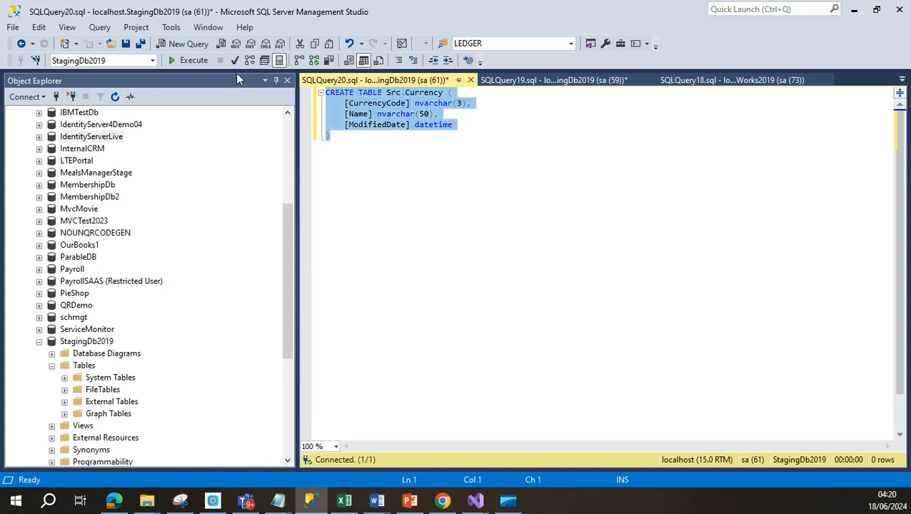
left_click(194, 61)
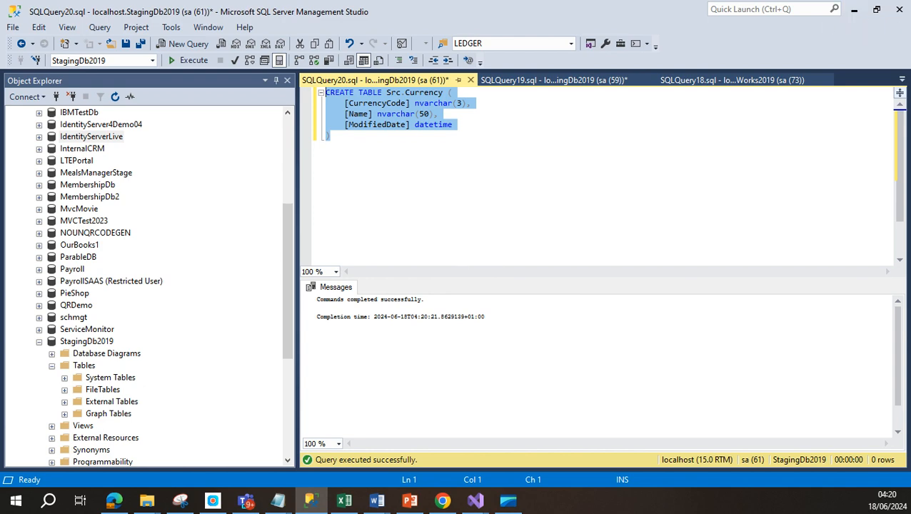
left_click(476, 500)
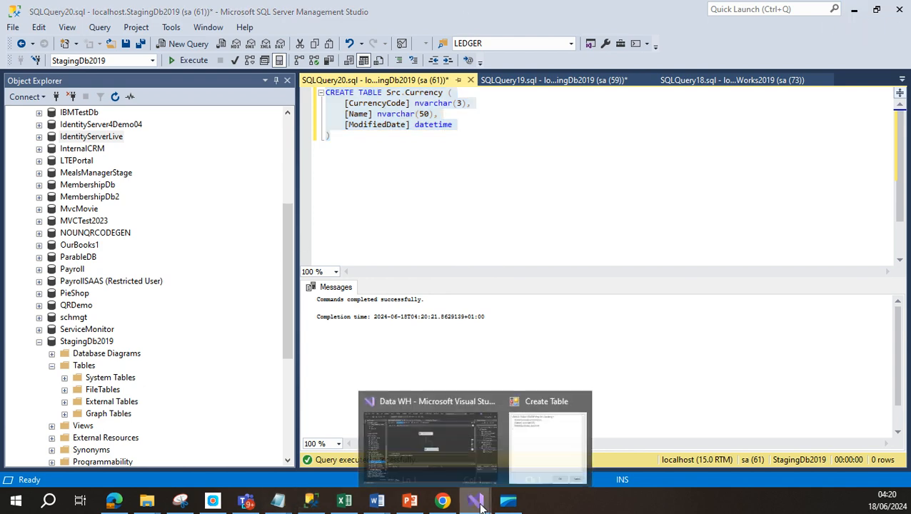
Step: Cancel the Create Table dialog and switch the destination connection to LocalHost.StagingDb2019.sa
left_click(438, 393)
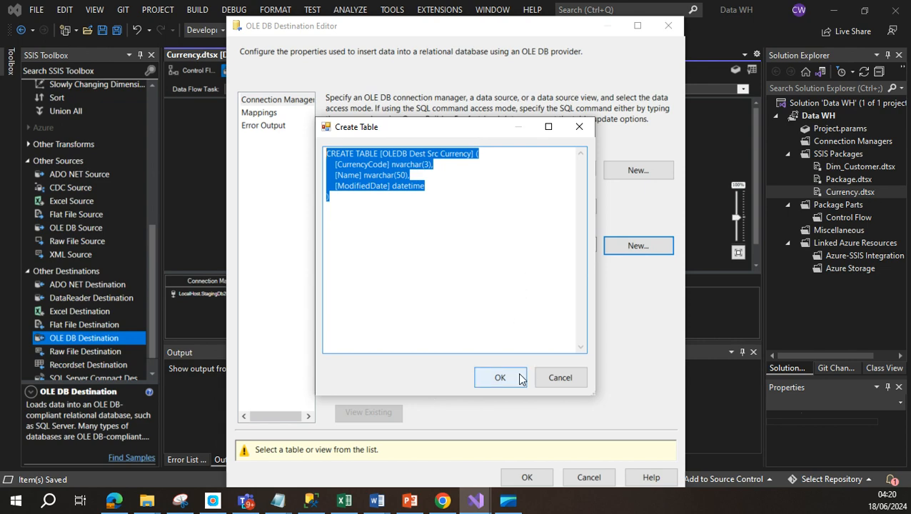
left_click(561, 377)
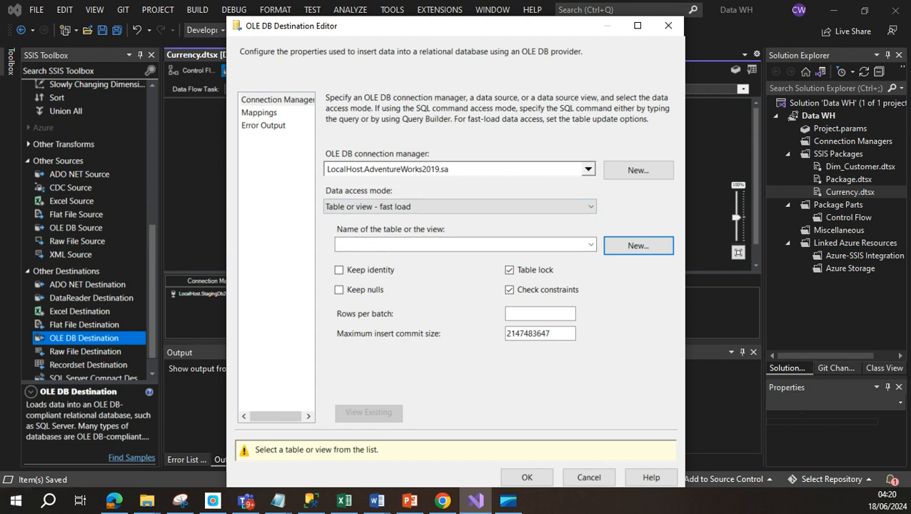
left_click(589, 173)
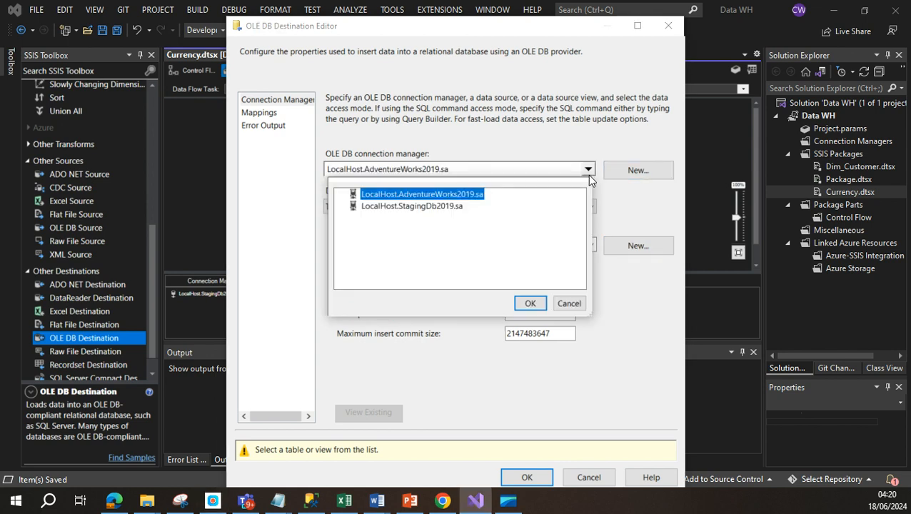
left_click(443, 208)
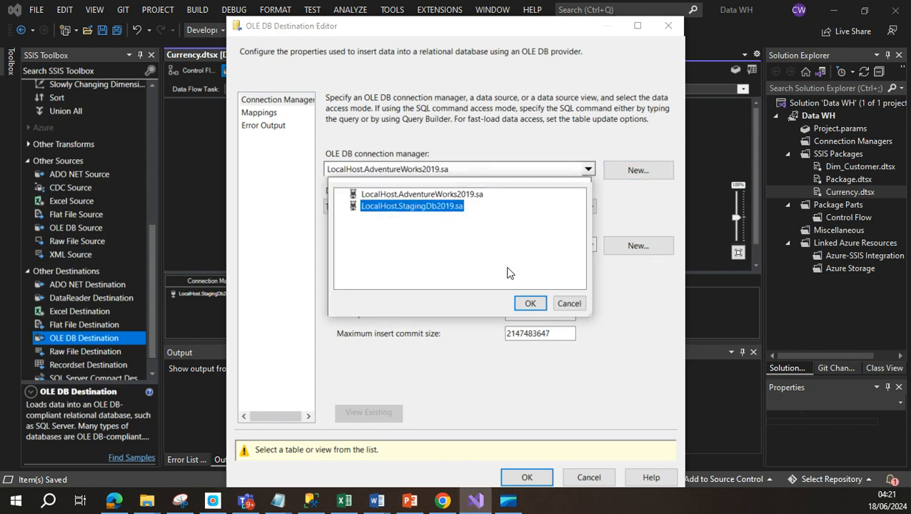
left_click(527, 303)
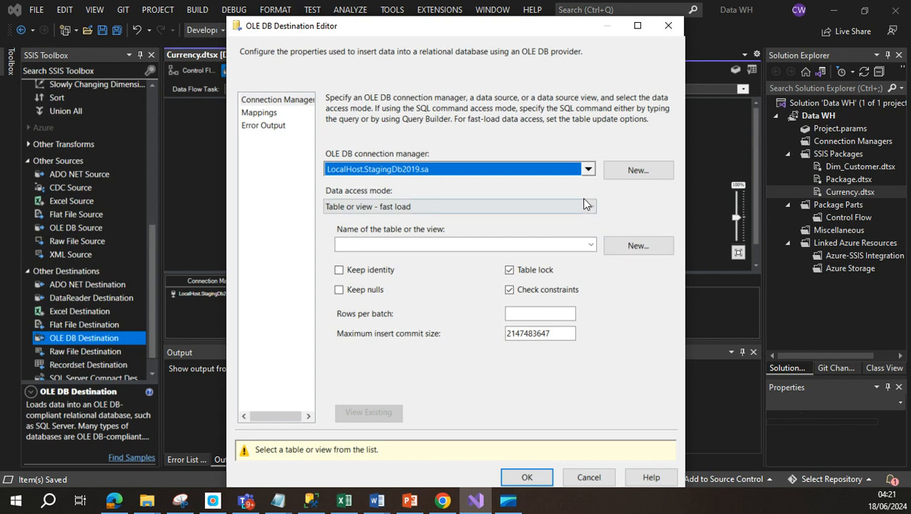
Step: Select [Src].[Currency] as the destination table, verify the three column mappings, and confirm
left_click(588, 246)
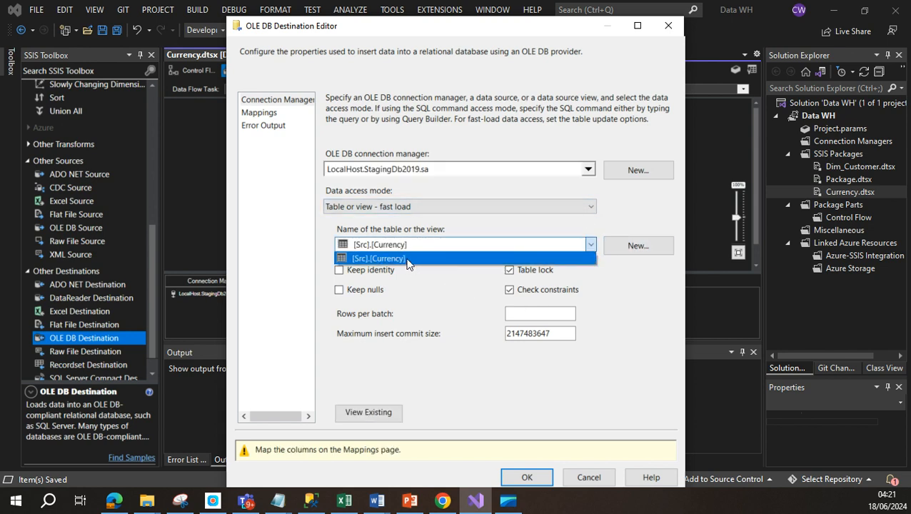
left_click(404, 259)
left_click(265, 113)
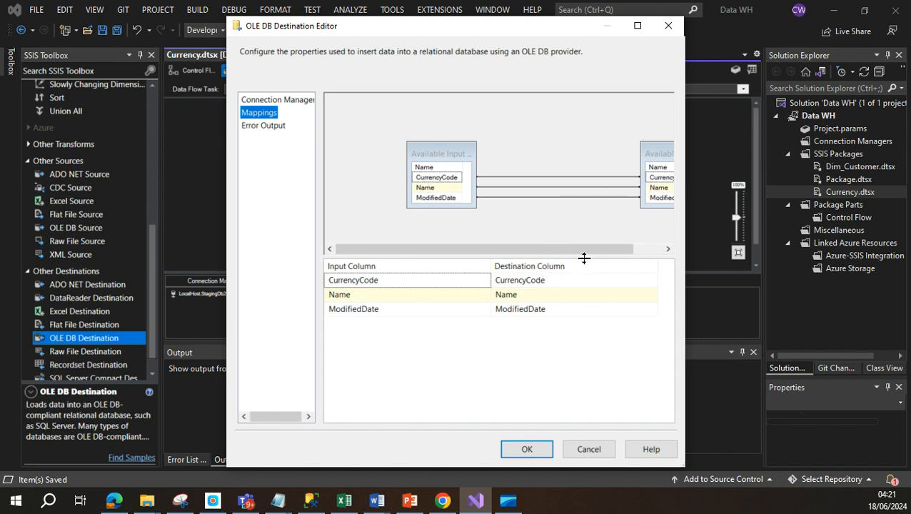
left_click_drag(584, 249, 646, 250)
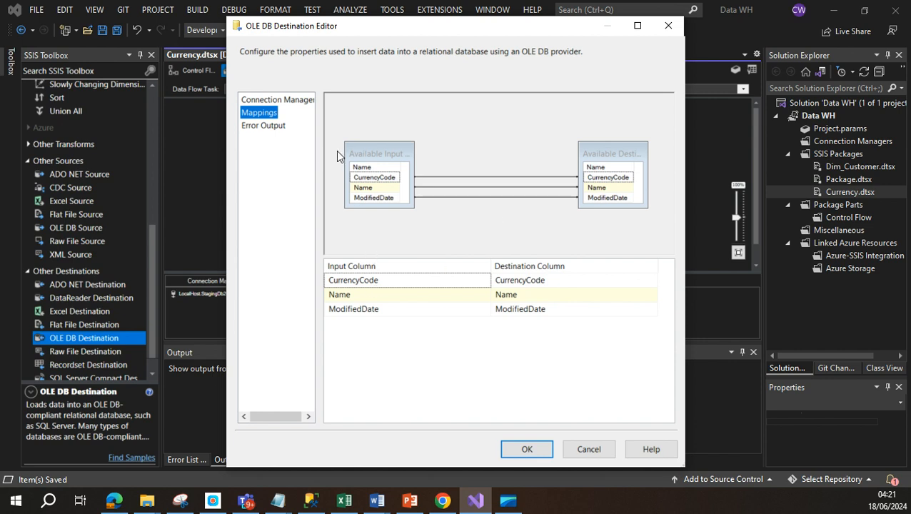
left_click(268, 125)
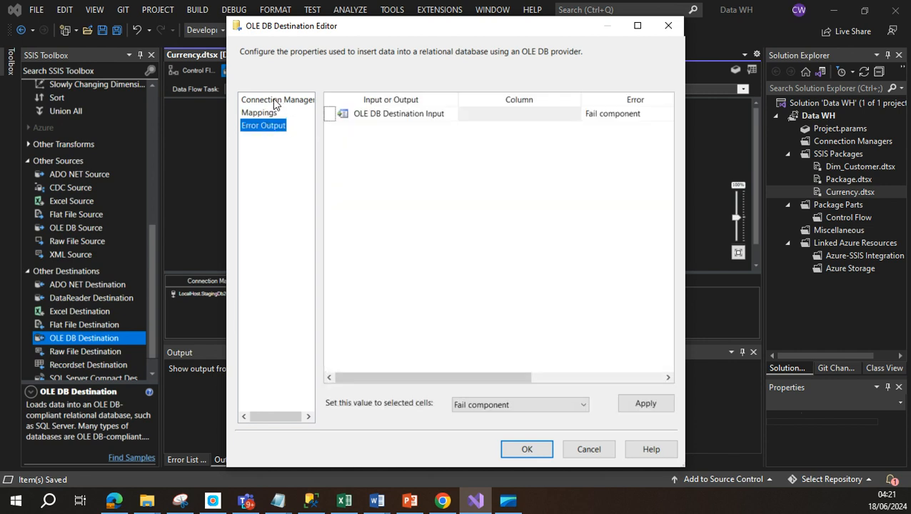
left_click(275, 103)
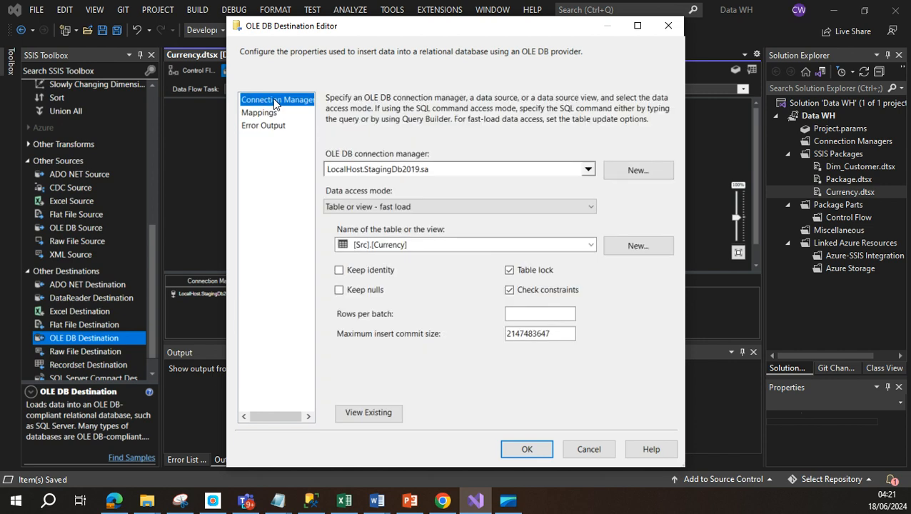
left_click(523, 449)
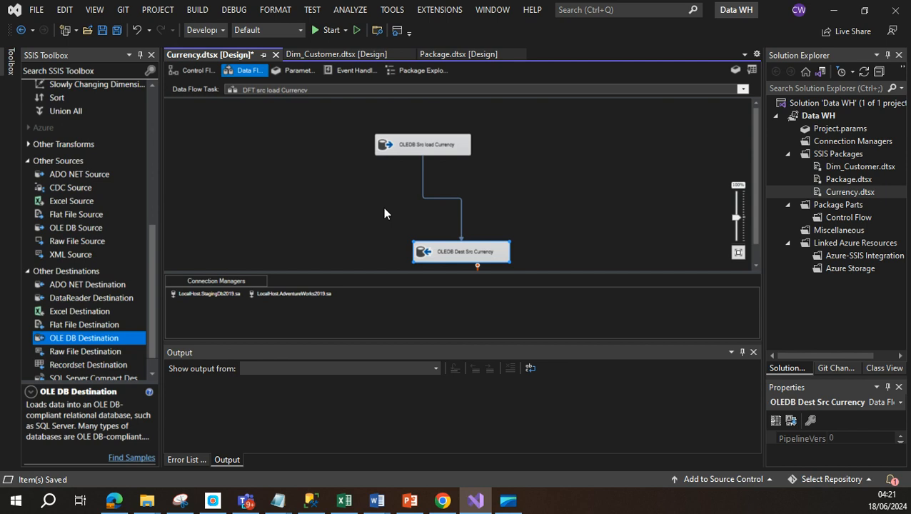
Step: Refresh the Databases list and expand StagingDb2019's Tables folder
left_click(313, 502)
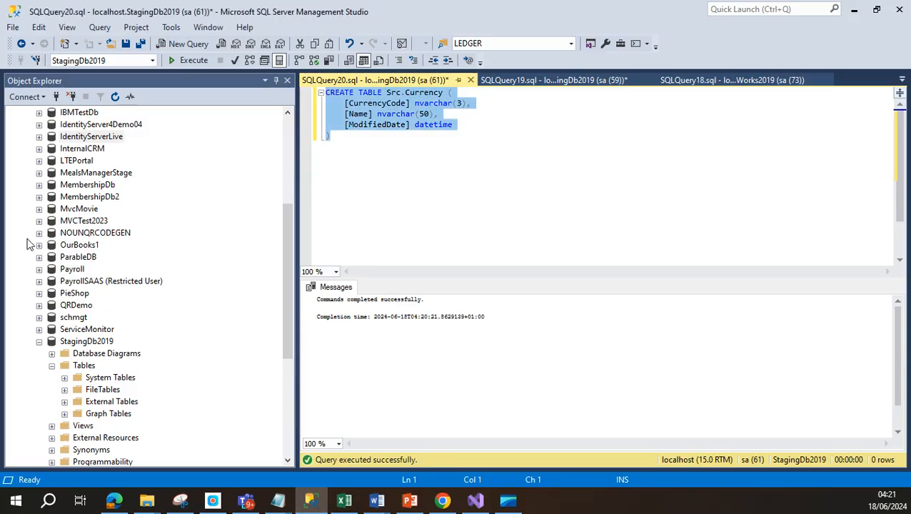
scroll(50, 139, "up", 5)
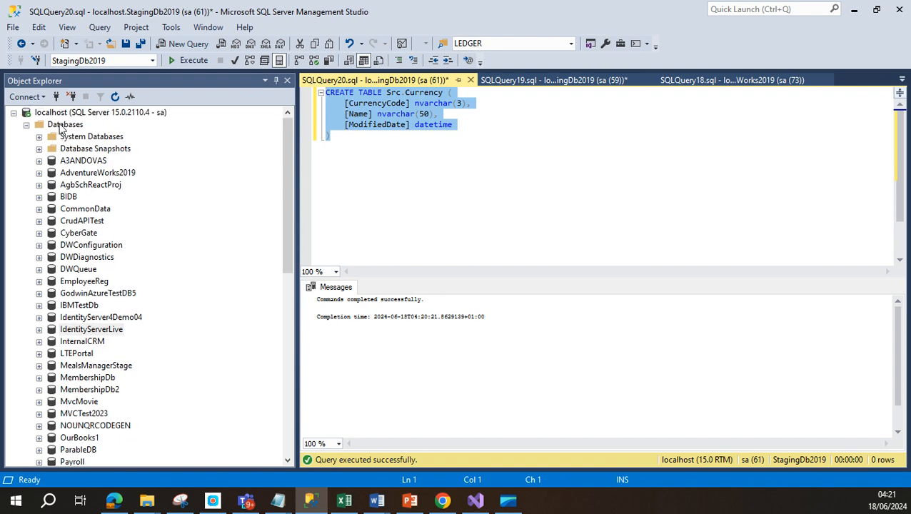
right_click(57, 125)
left_click(100, 287)
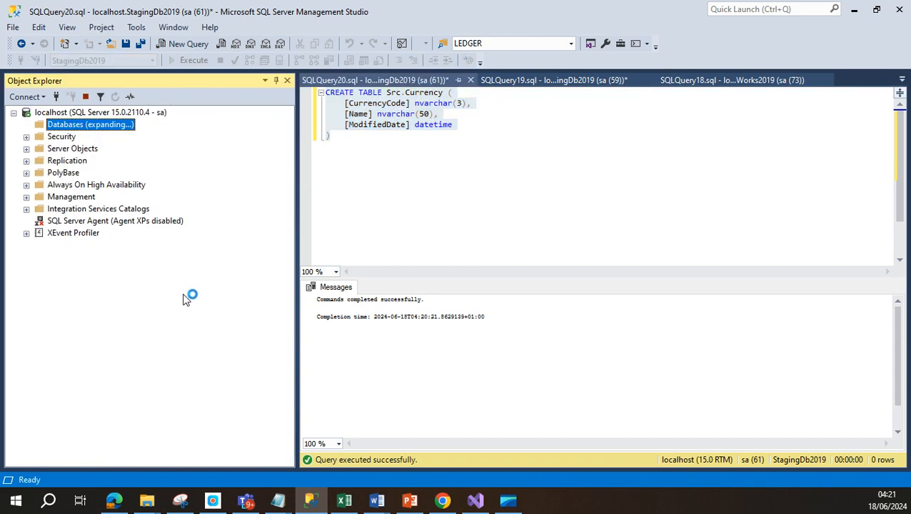
scroll(186, 293, "down", 1)
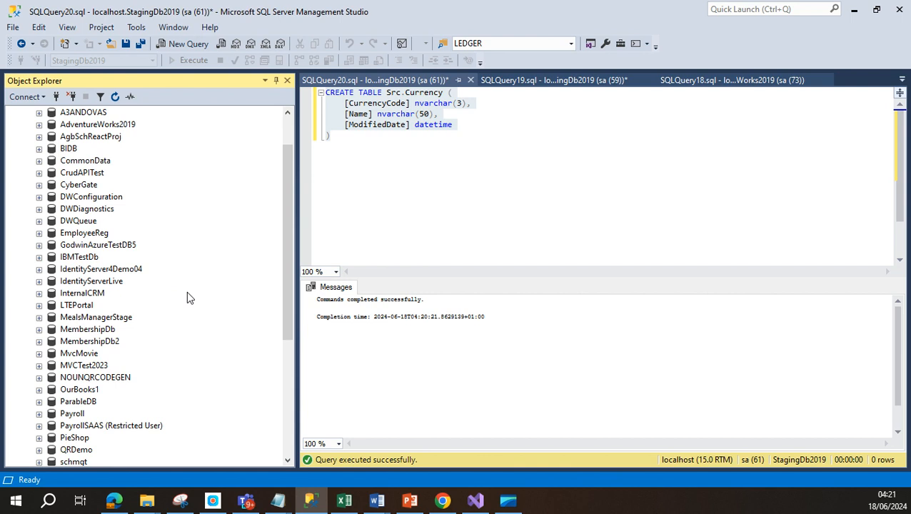
scroll(185, 307, "down", 2)
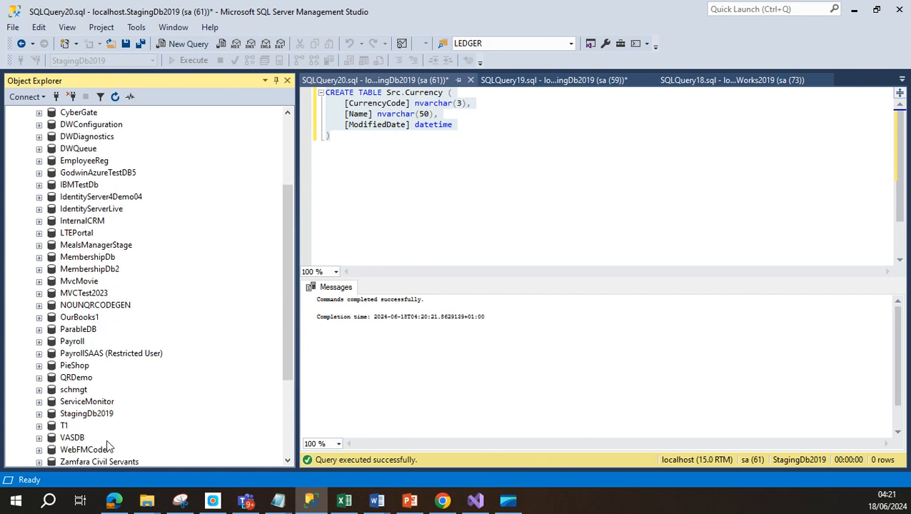
left_click(38, 414)
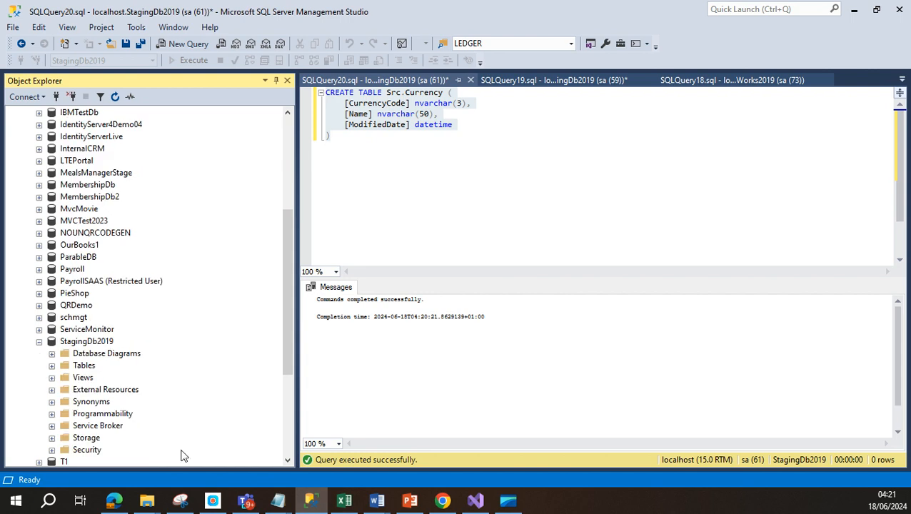
left_click(52, 366)
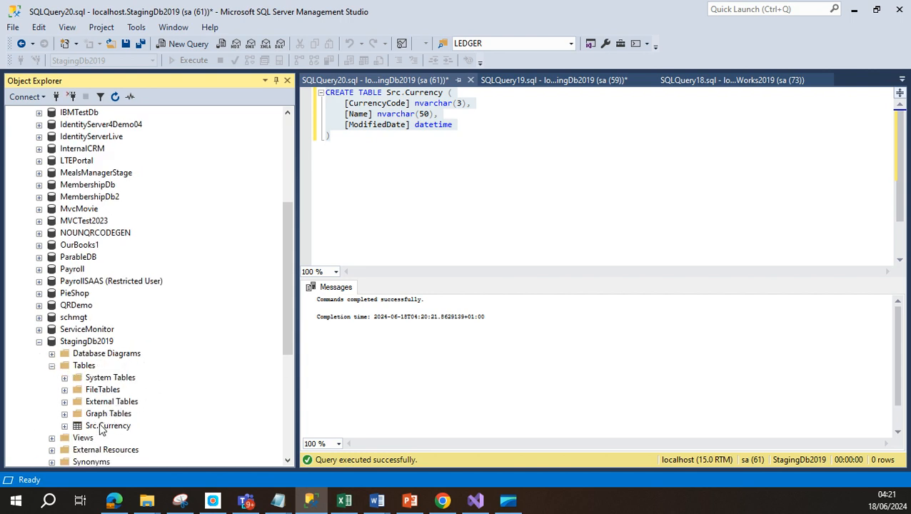
Step: Script and run a SELECT on Src.Currency returning no rows, then save Currency.dtsx
right_click(101, 426)
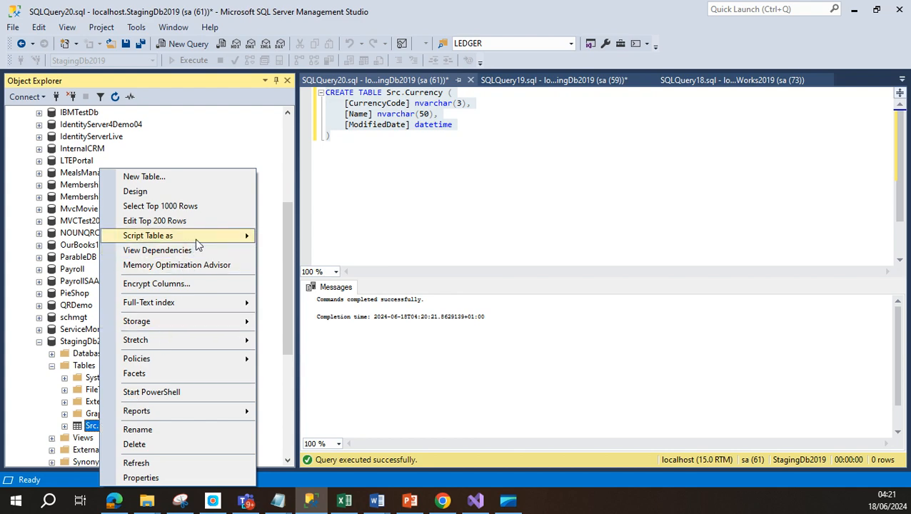
mouse_move(195, 239)
mouse_move(351, 316)
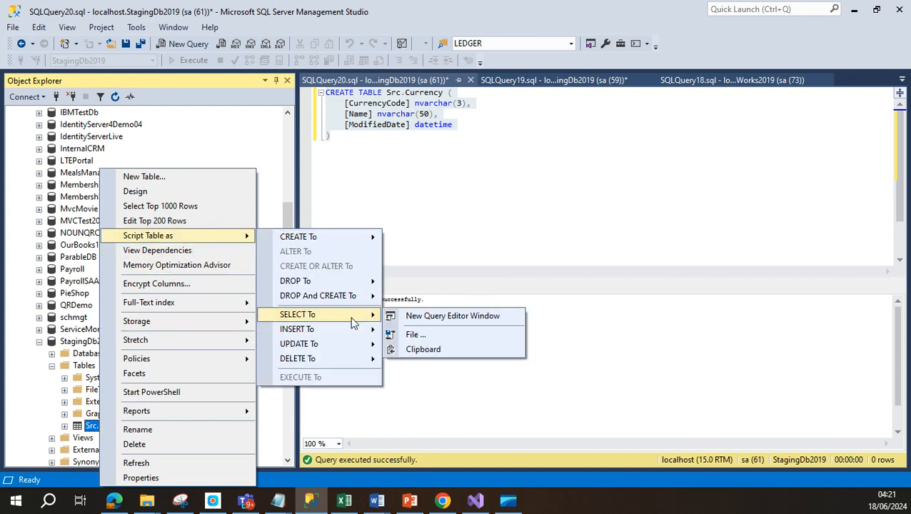
left_click(410, 321)
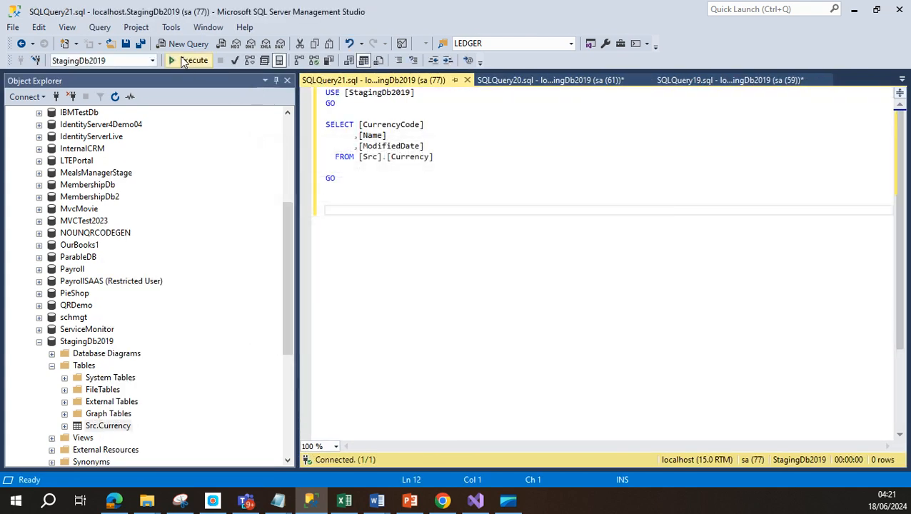
left_click(187, 61)
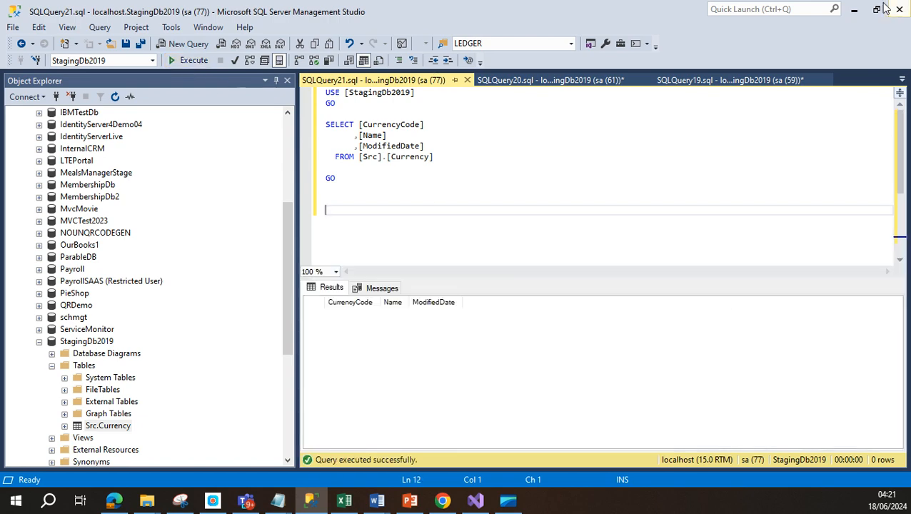
left_click(854, 9)
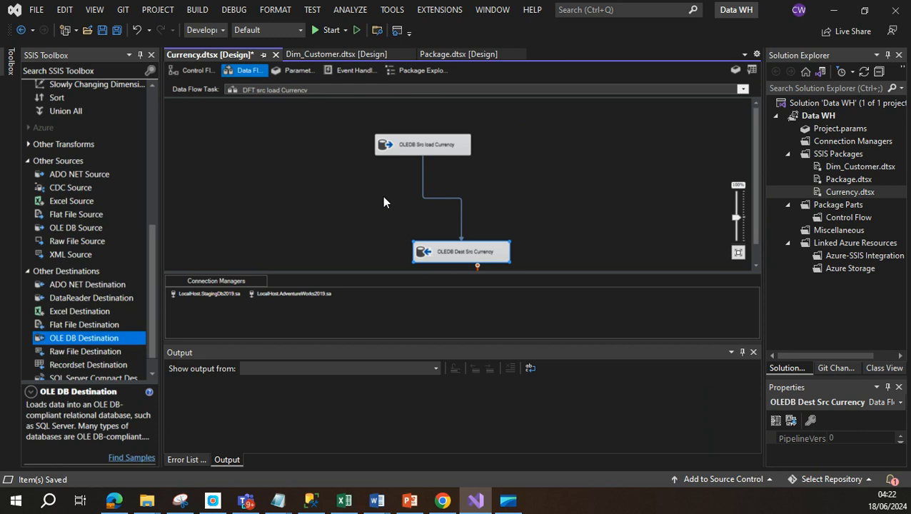
left_click(117, 30)
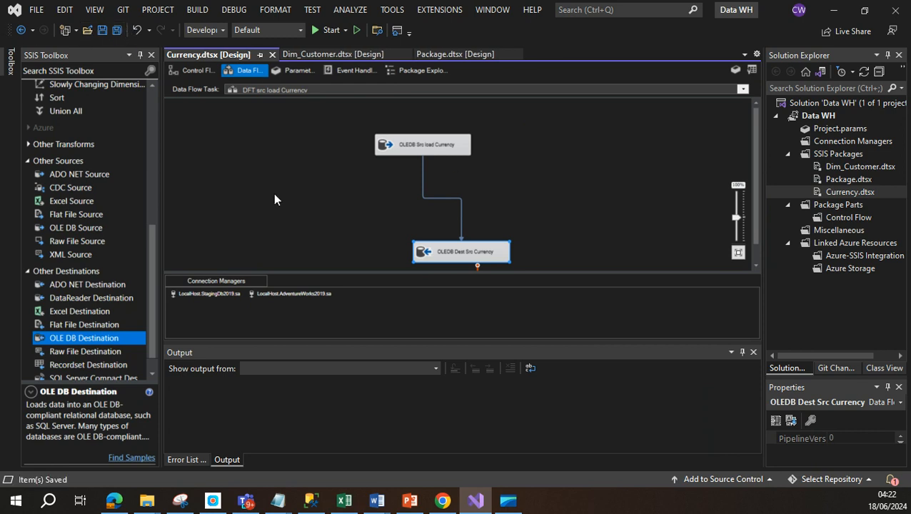
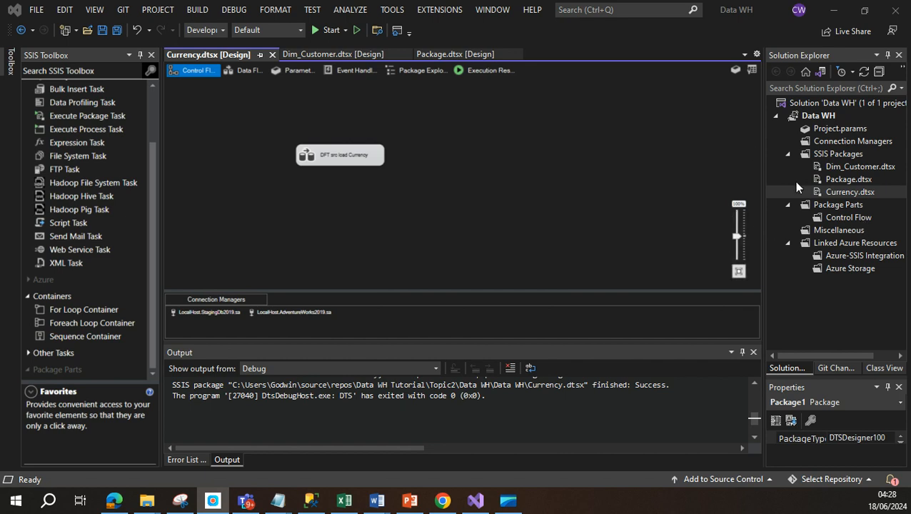
Step: Execute Currency.dtsx, confirm the data flow passed 105 rows, and switch to SSMS
right_click(817, 190)
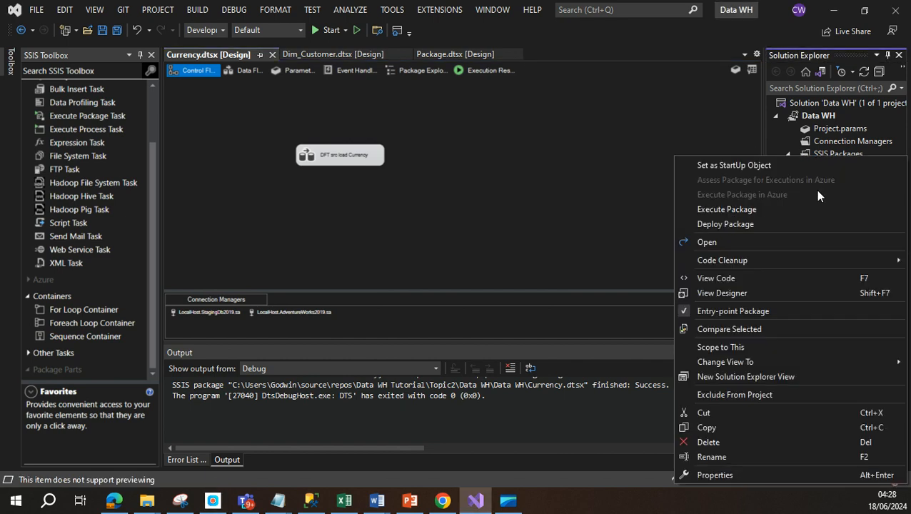
left_click(736, 210)
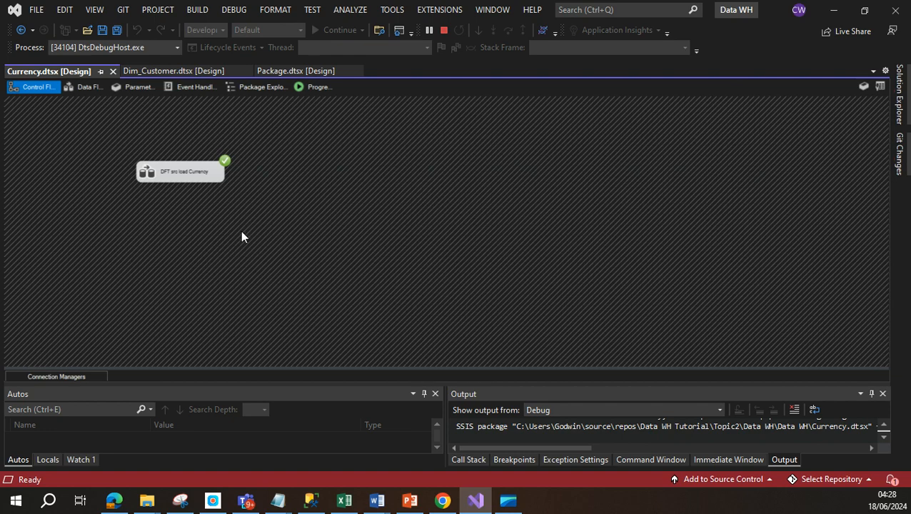
left_click(90, 88)
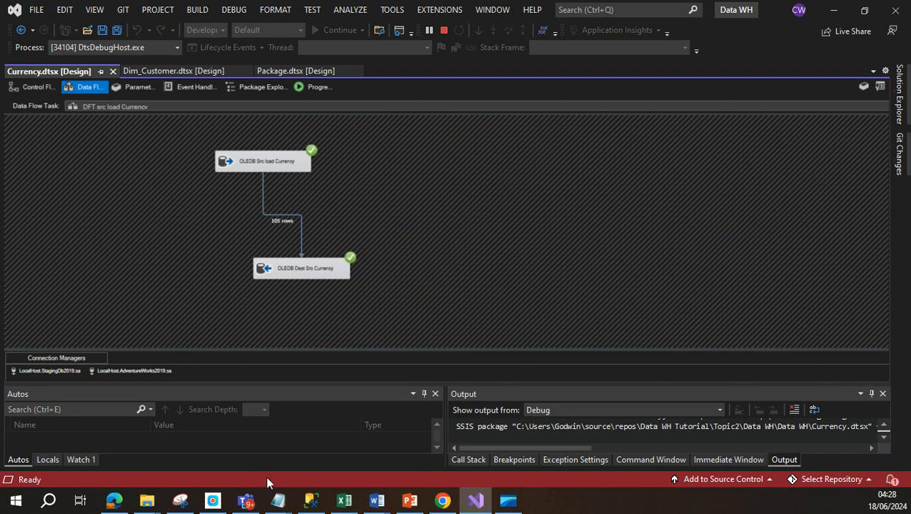
left_click(310, 502)
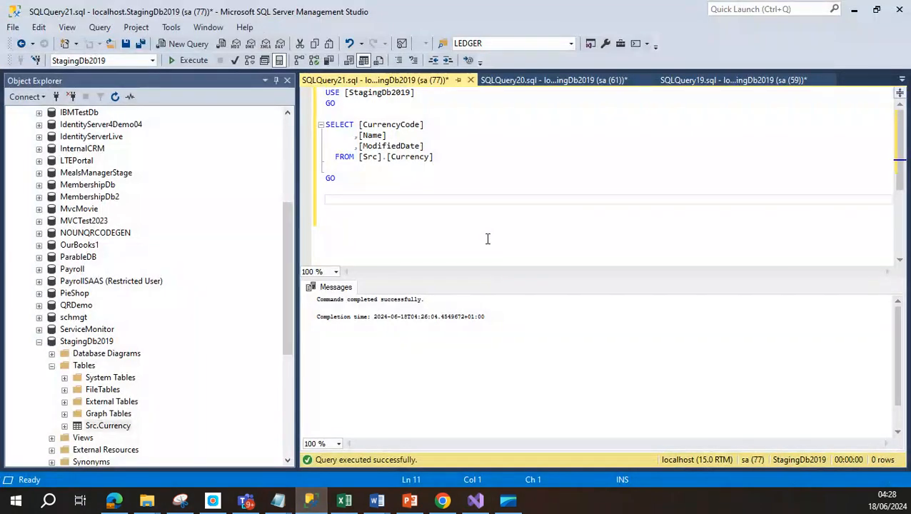
Step: Run the Src.Currency SELECT, which returns 105 rows, and collapse StagingDb2019
left_click(193, 60)
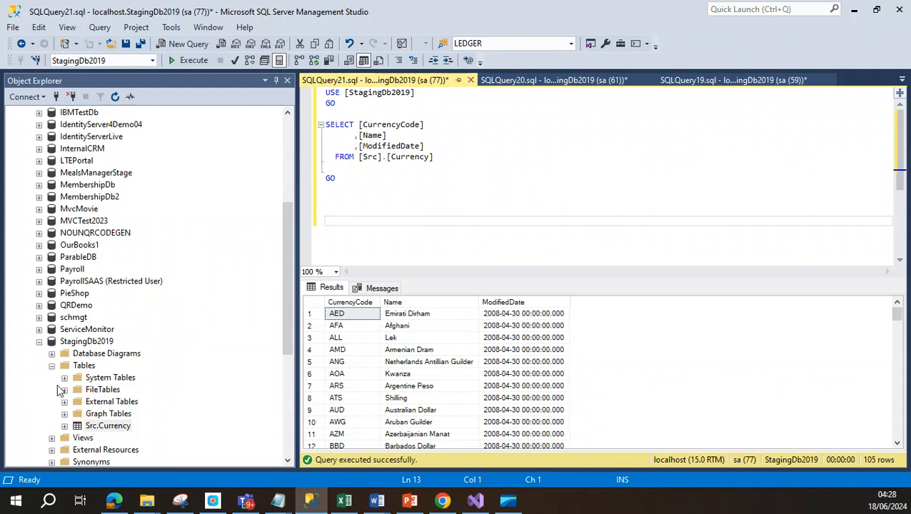
left_click(39, 341)
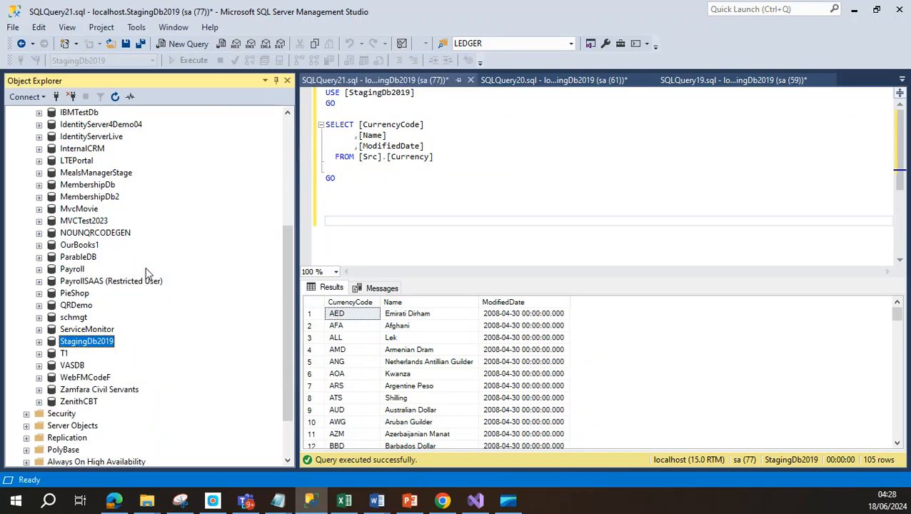
scroll(143, 273, "up", 5)
scroll(146, 274, "down", 5)
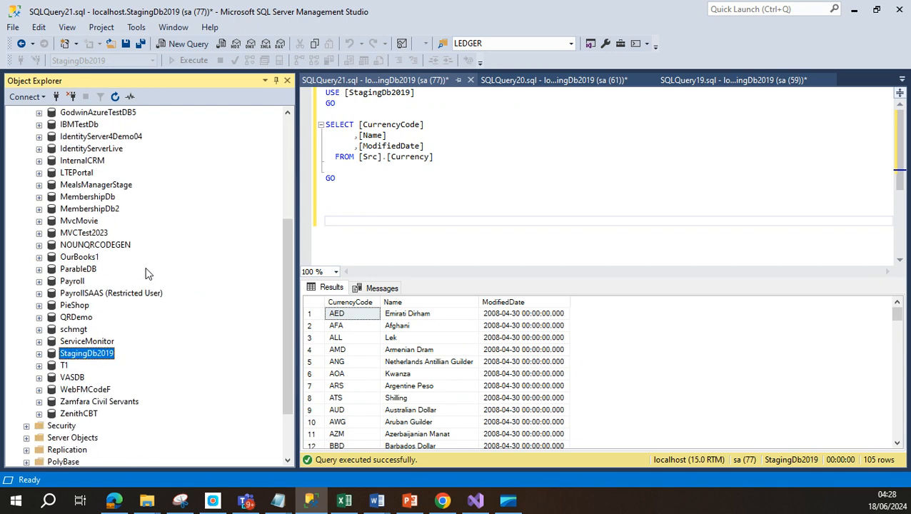
scroll(119, 293, "up", 4)
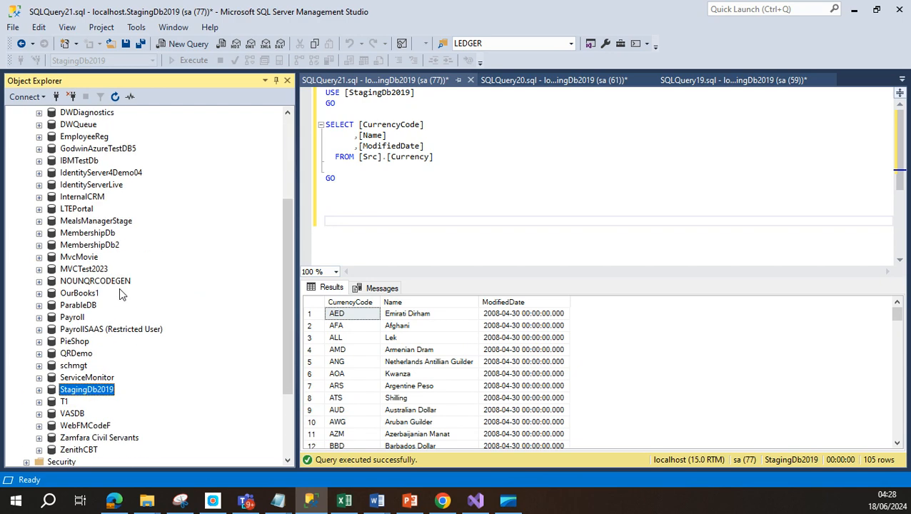
scroll(158, 273, "up", 3)
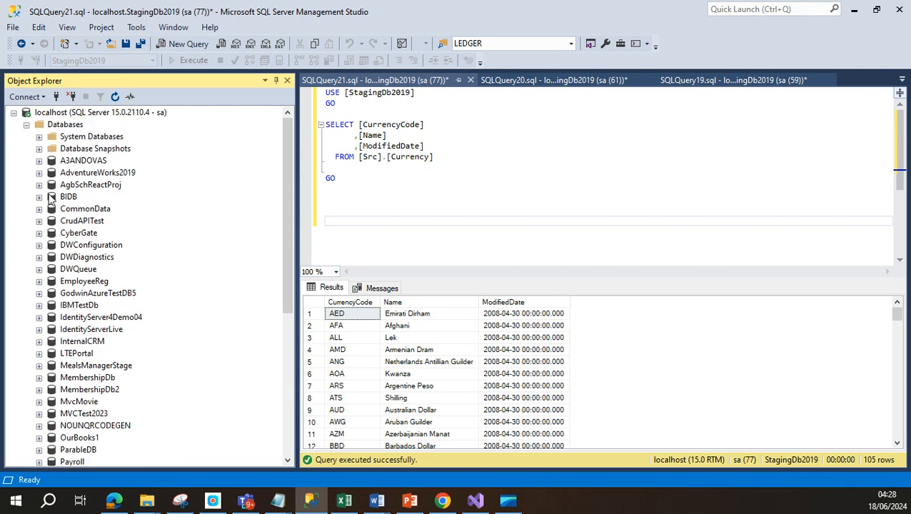
Step: Script a SELECT of AdventureWorks2019's Sales.Currency table into a new query window
left_click(39, 172)
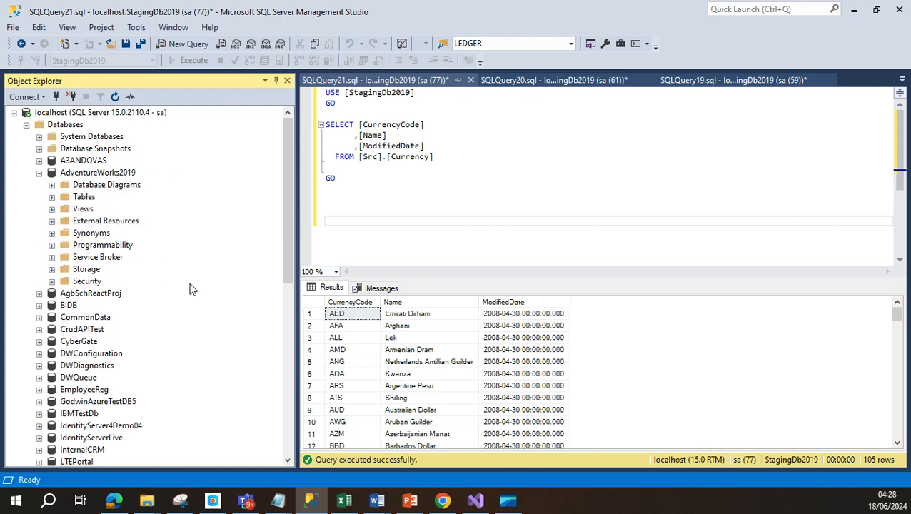
left_click(51, 196)
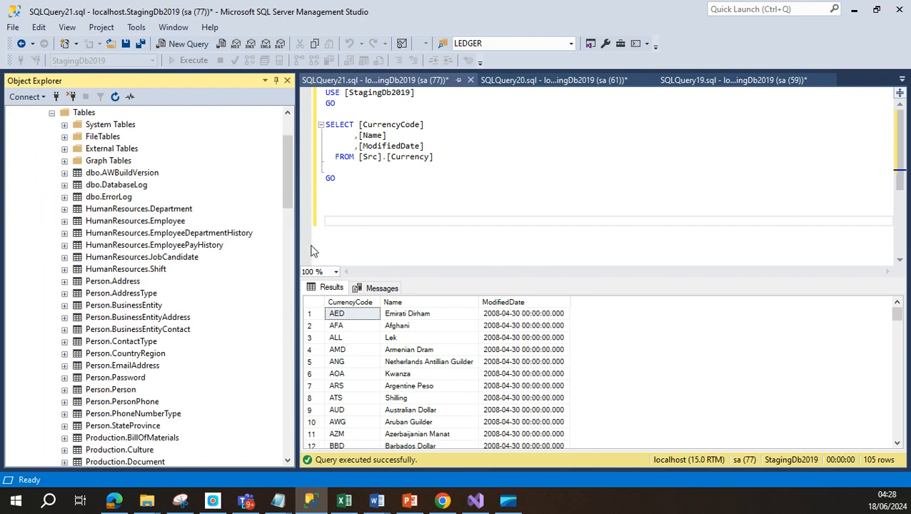
left_click_drag(285, 195, 311, 333)
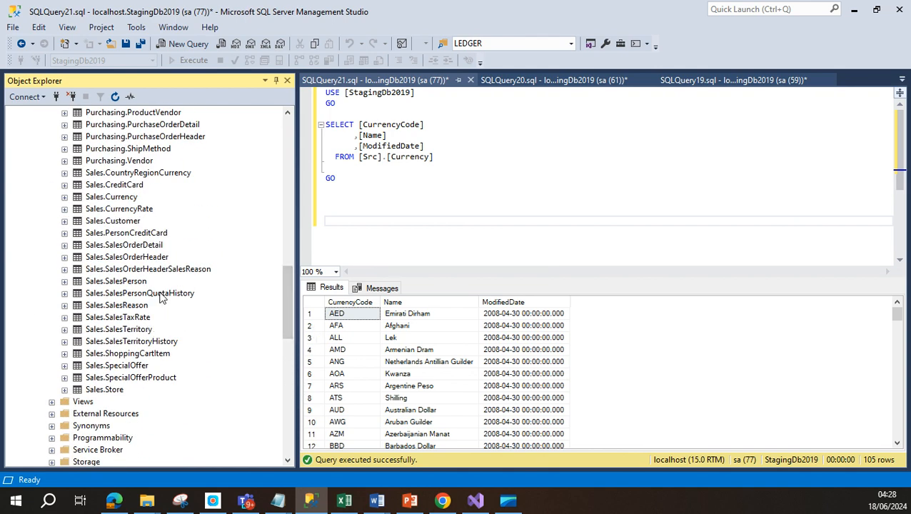
right_click(125, 197)
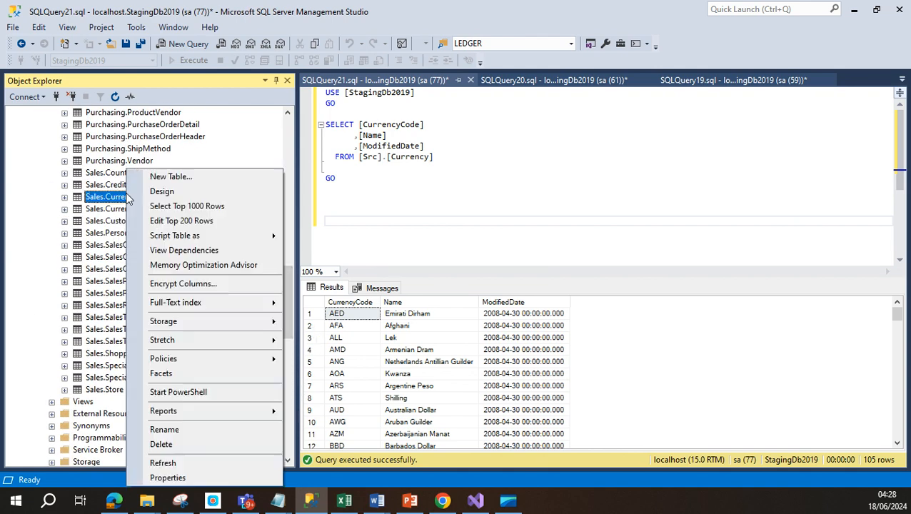
mouse_move(226, 232)
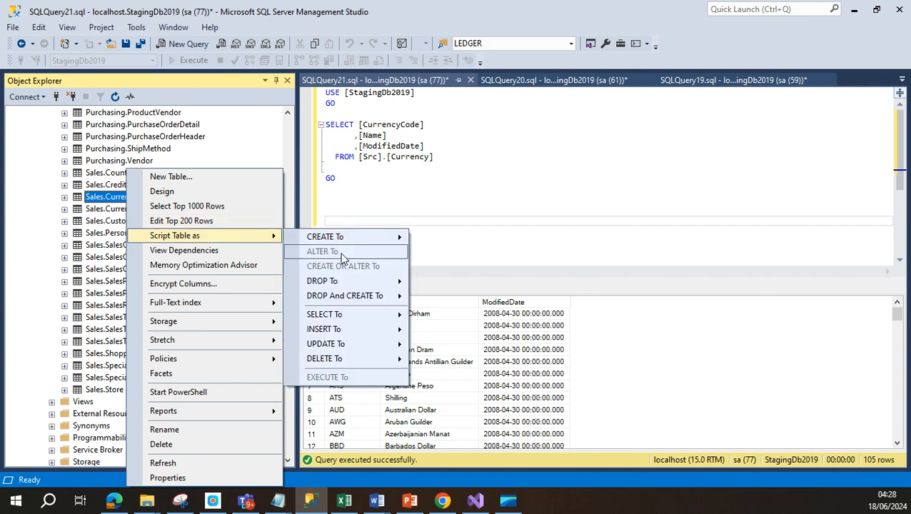
mouse_move(345, 317)
left_click(427, 314)
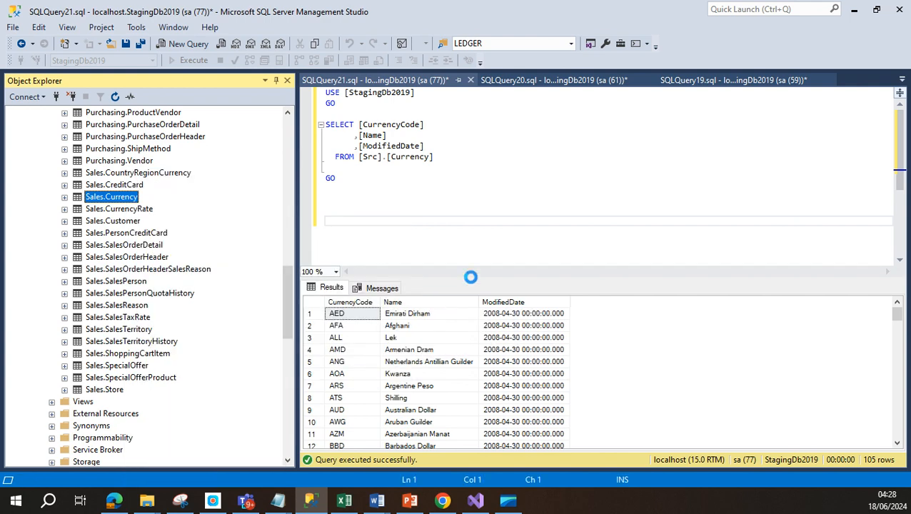
Step: Run the Sales.Currency SELECT and compare it with the Src.Currency query, both returning 105 rows
left_click(196, 63)
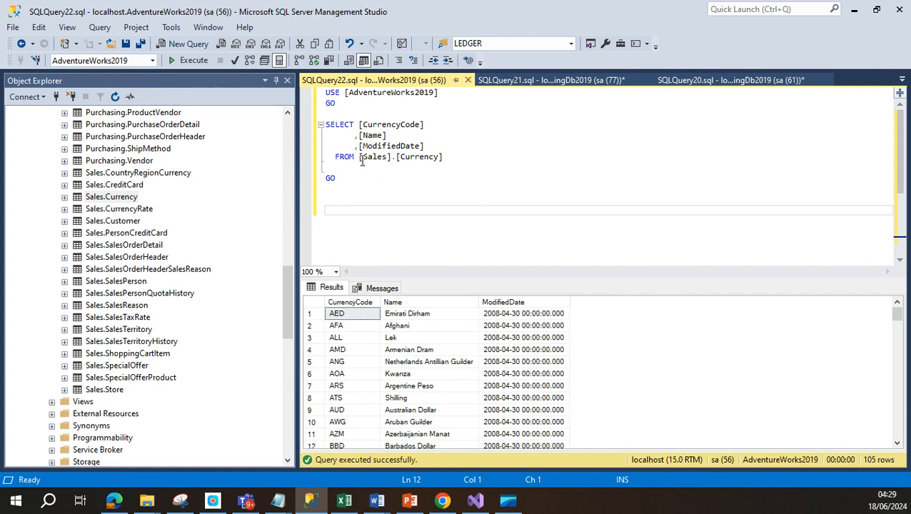
left_click_drag(361, 156, 498, 171)
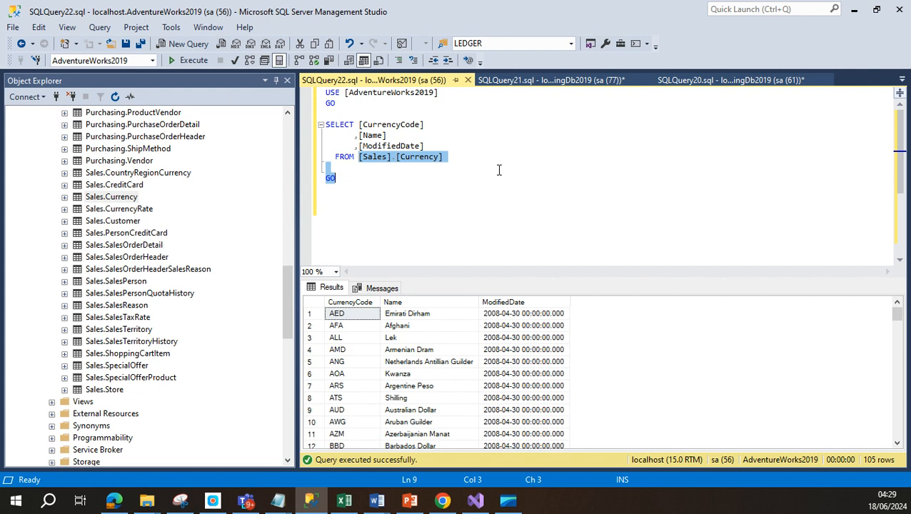
left_click(523, 81)
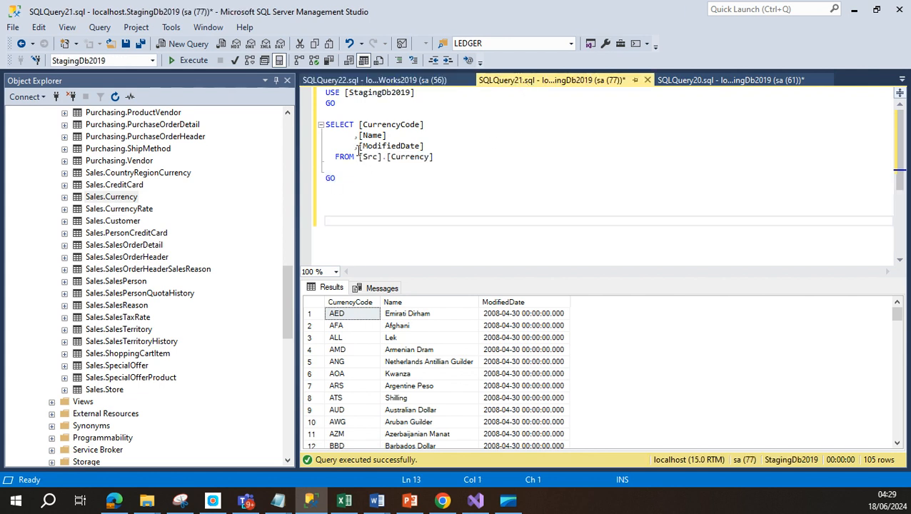
left_click_drag(359, 150, 441, 165)
left_click(450, 158)
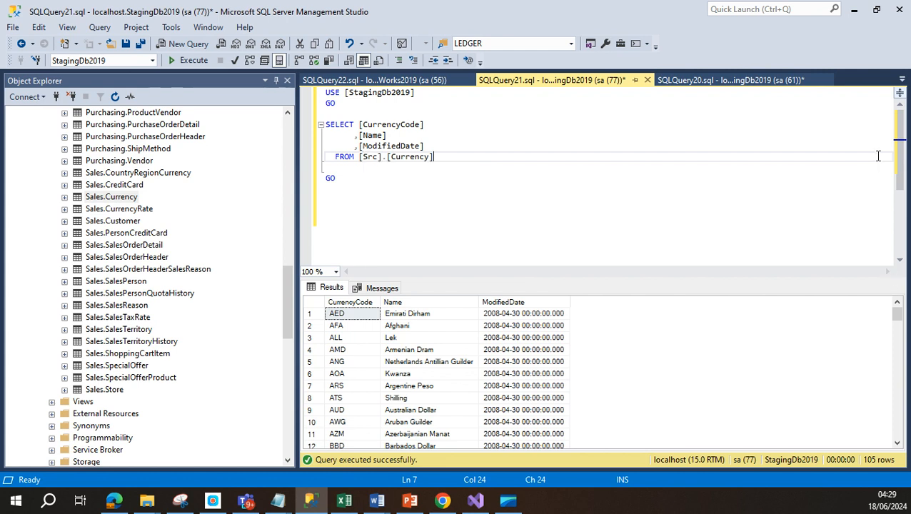
left_click(857, 14)
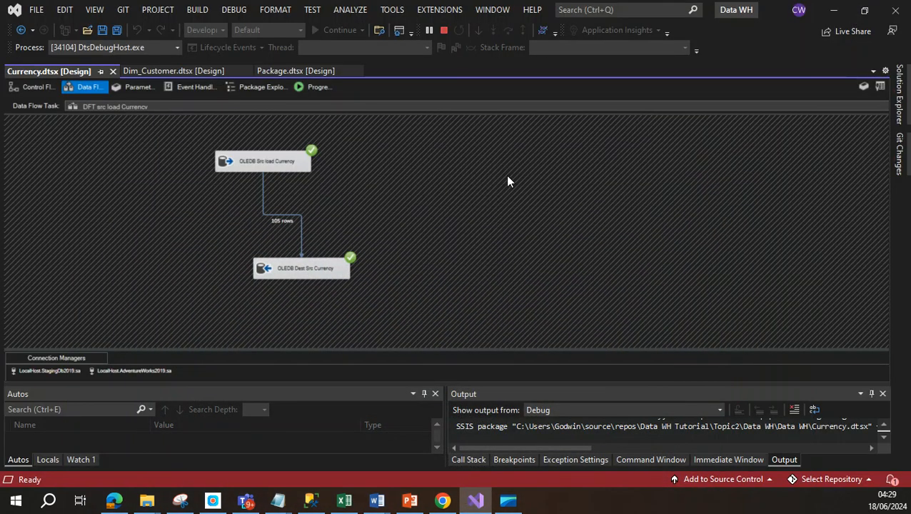
left_click(344, 507)
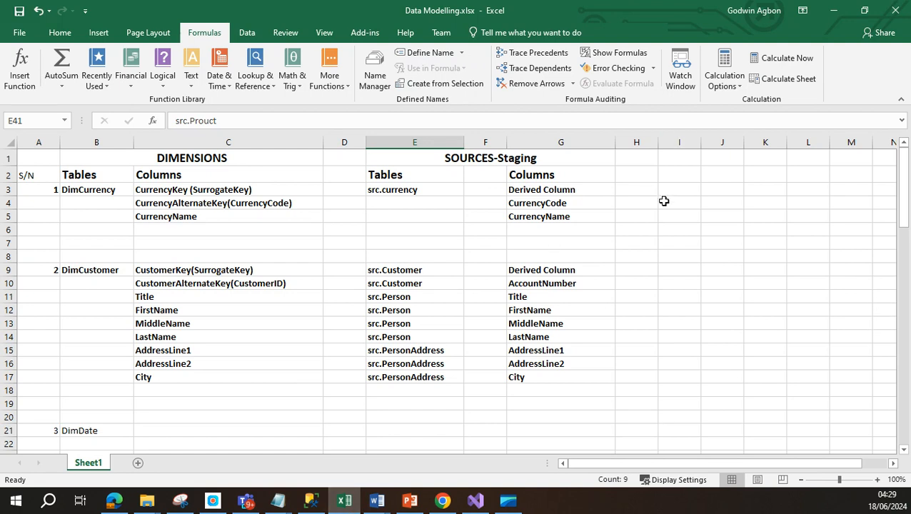
left_click_drag(561, 190, 573, 207)
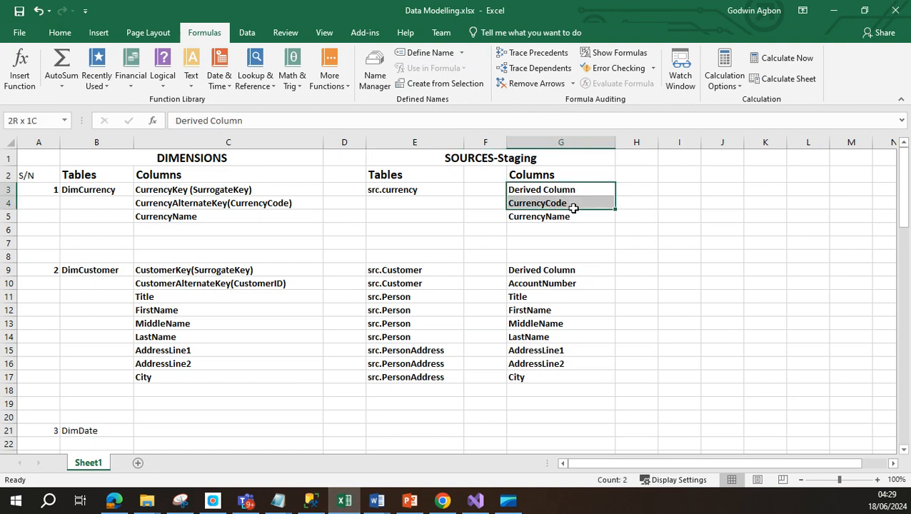
left_click(424, 202)
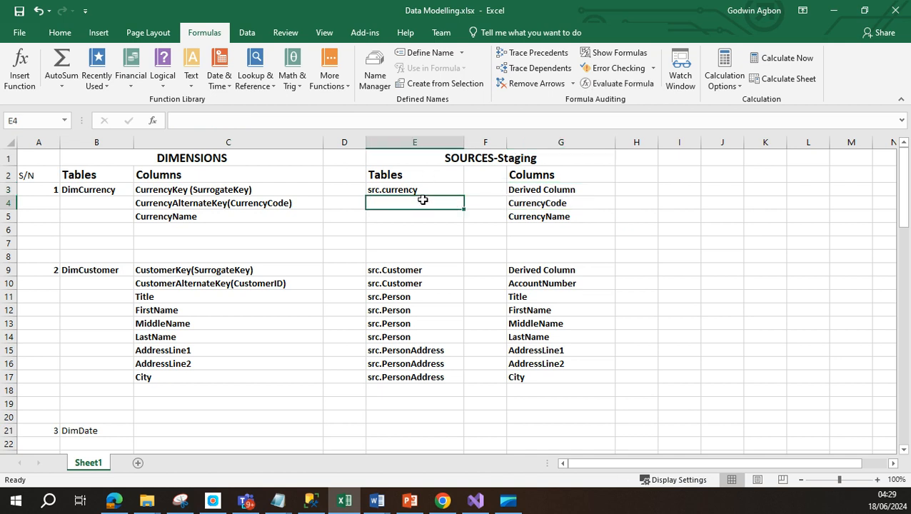
left_click(104, 191)
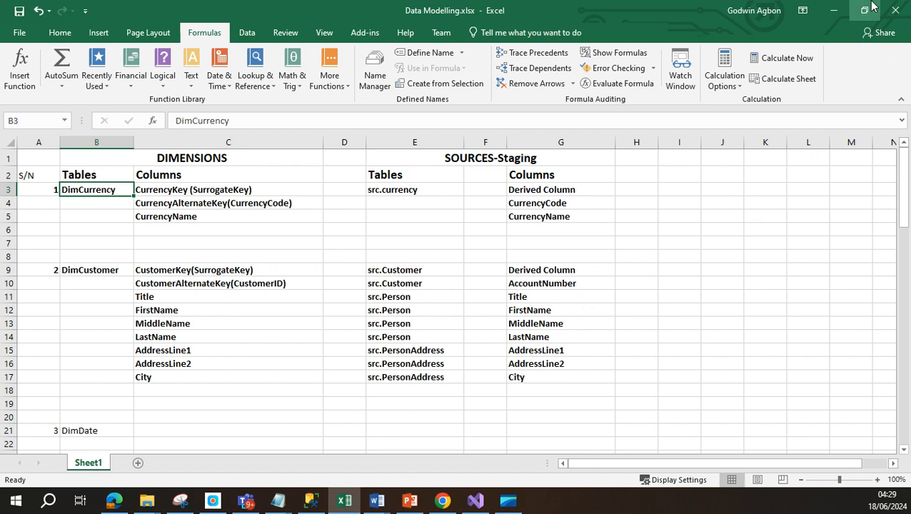
left_click(833, 12)
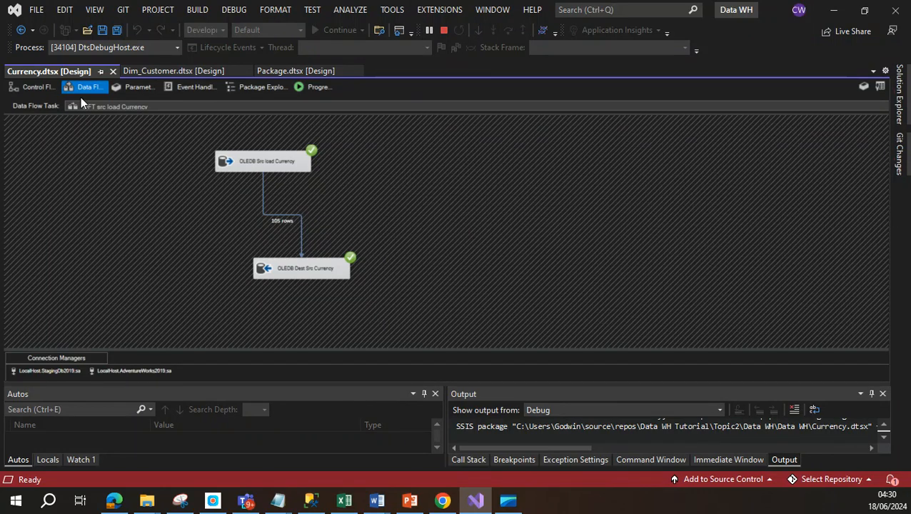
Step: View the package's control flow, then bring up the 105-row Src.Currency query in SSMS
left_click(33, 87)
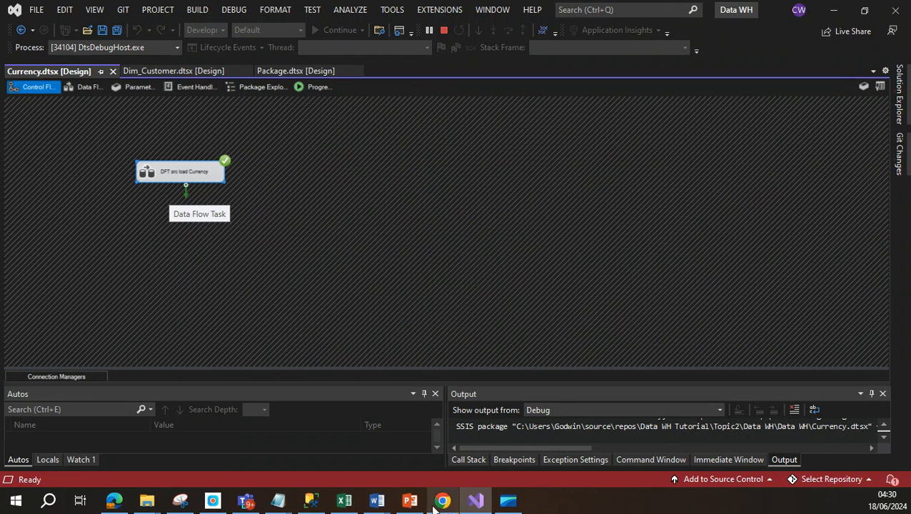
left_click(312, 502)
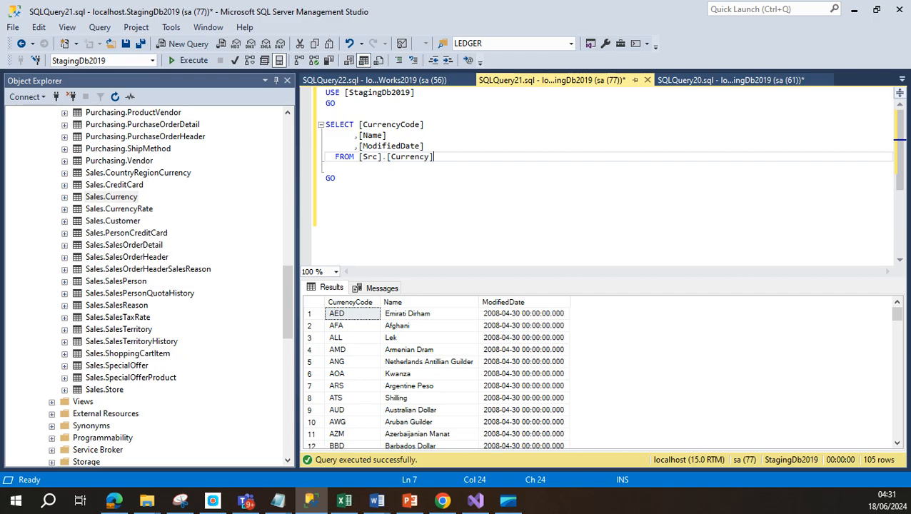
Step: Stop debugging and execute Currency.dtsx a second time, then return to the Src.Currency query
left_click(854, 10)
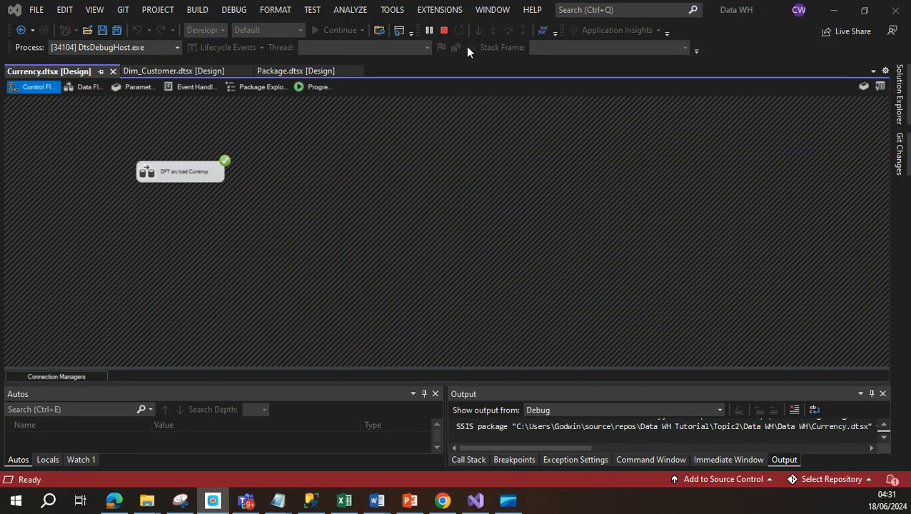
left_click(443, 31)
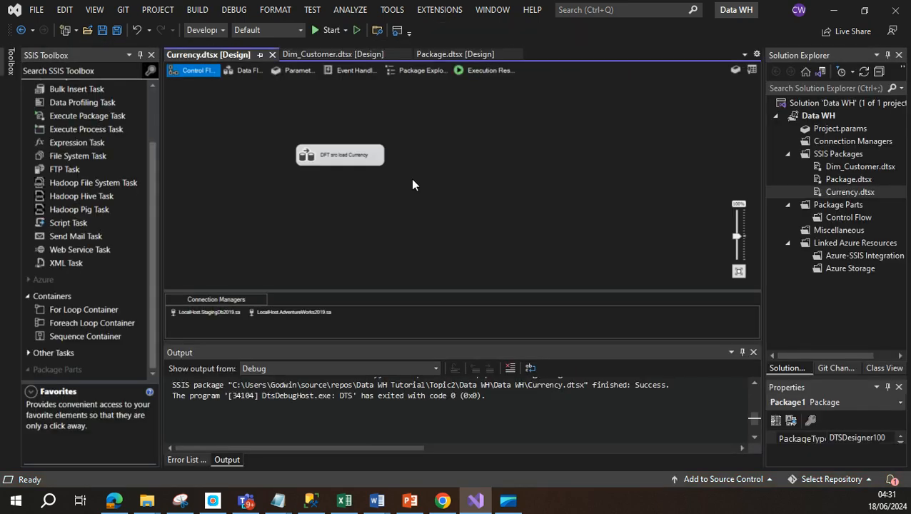
right_click(842, 192)
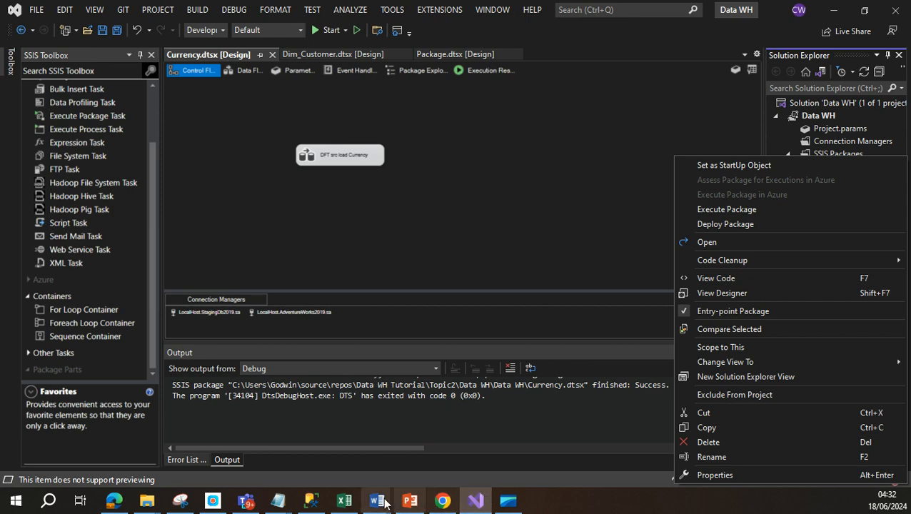
left_click(290, 499)
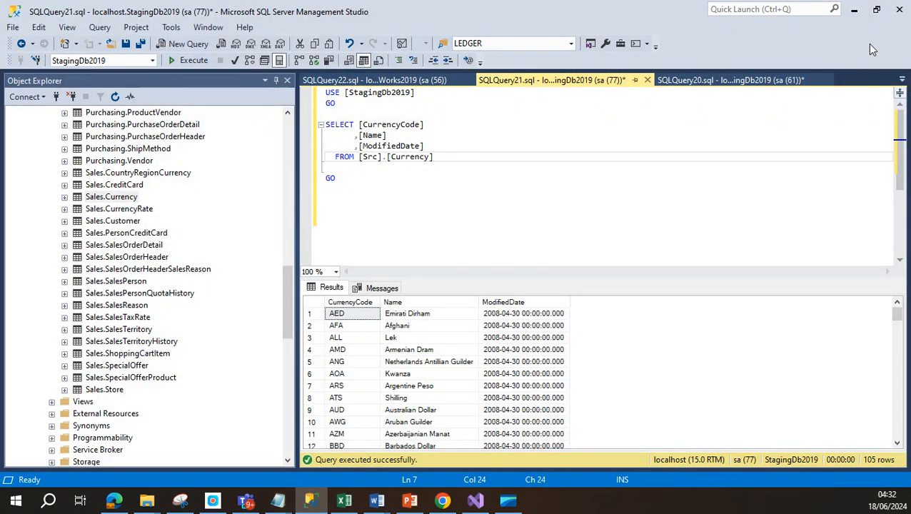
left_click(853, 9)
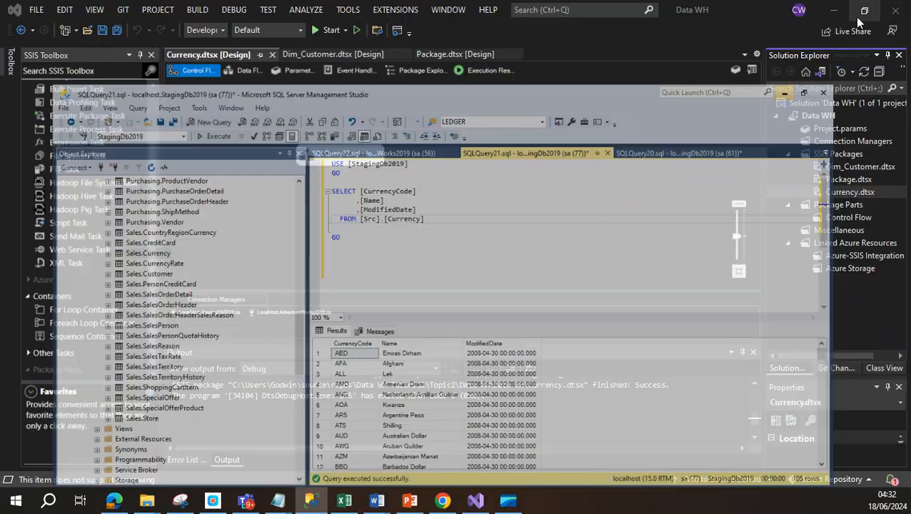
right_click(835, 191)
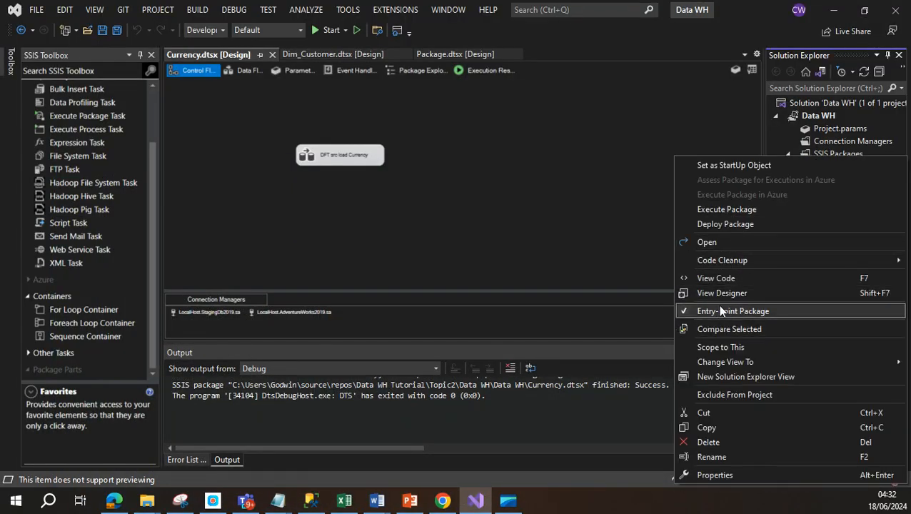
left_click(733, 210)
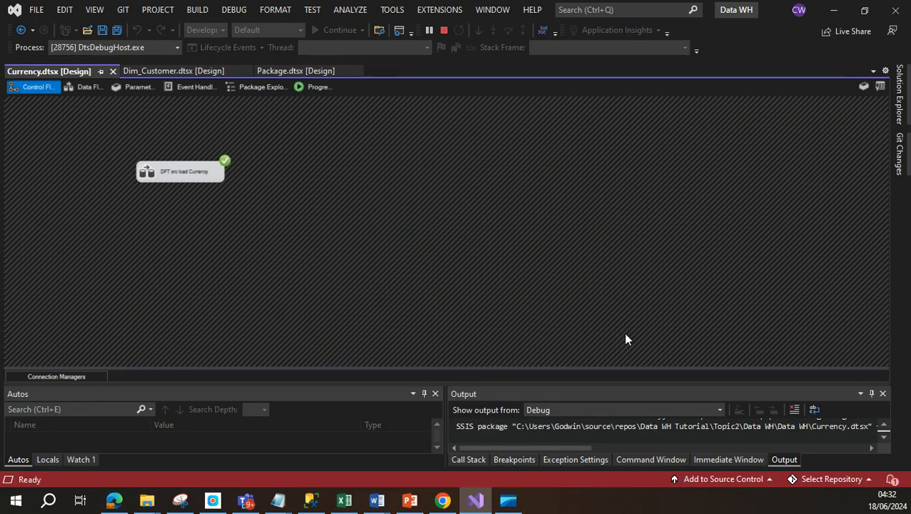
left_click(311, 500)
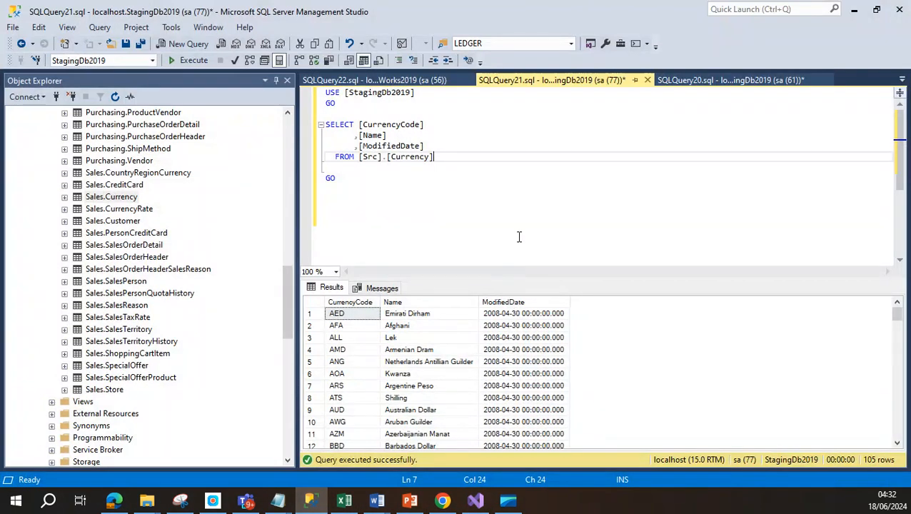
Step: Rerun the Src.Currency SELECT, which now returns 210 duplicated rows
left_click(519, 231)
left_click(190, 63)
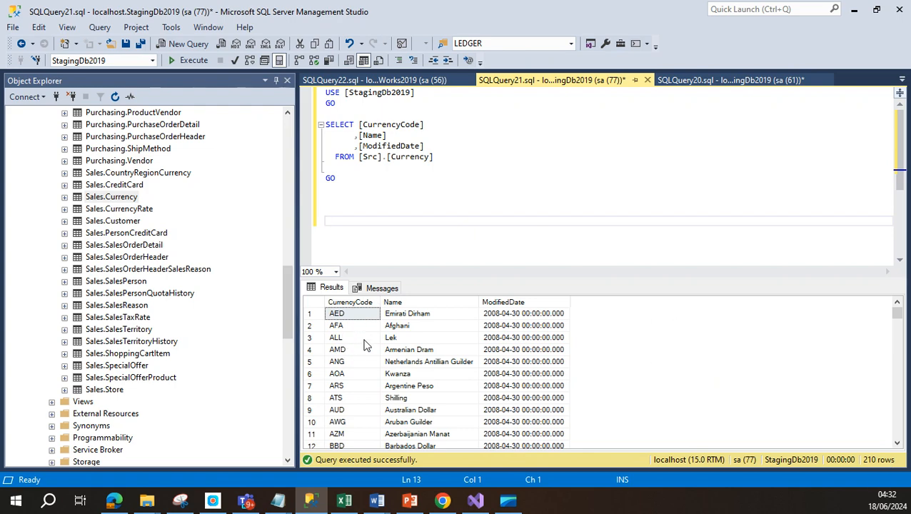
scroll(370, 364, "down", 3)
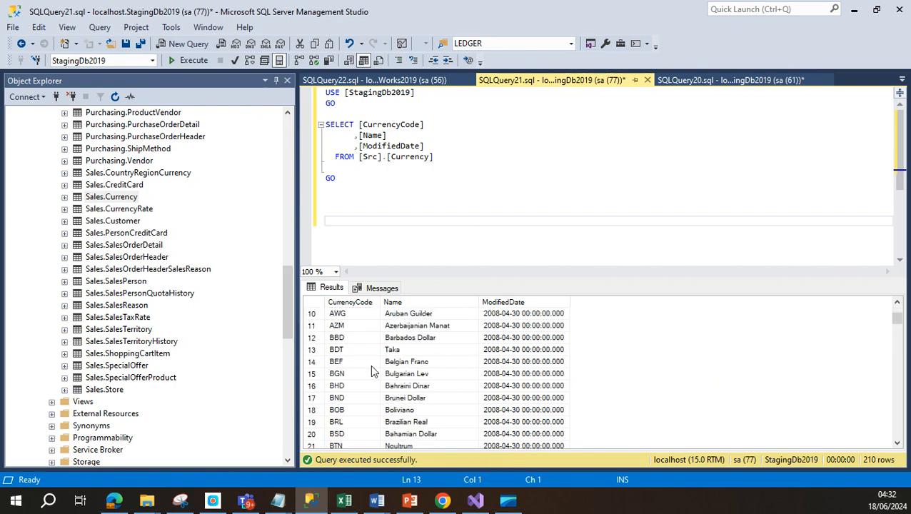
scroll(370, 364, "up", 3)
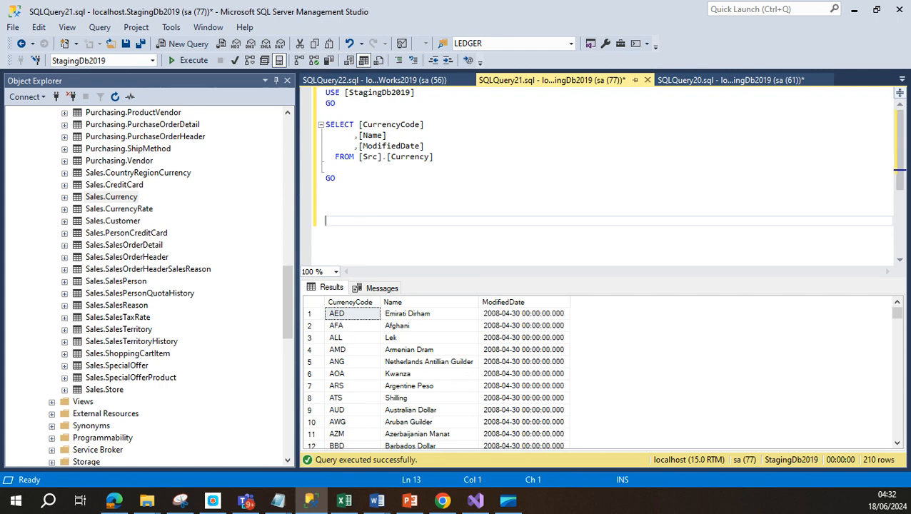
Step: Paste TRUNCATE TABLE [Src].[Currency] and run that statement alone to empty the table
type("Truncate table [Src].[Currency]")
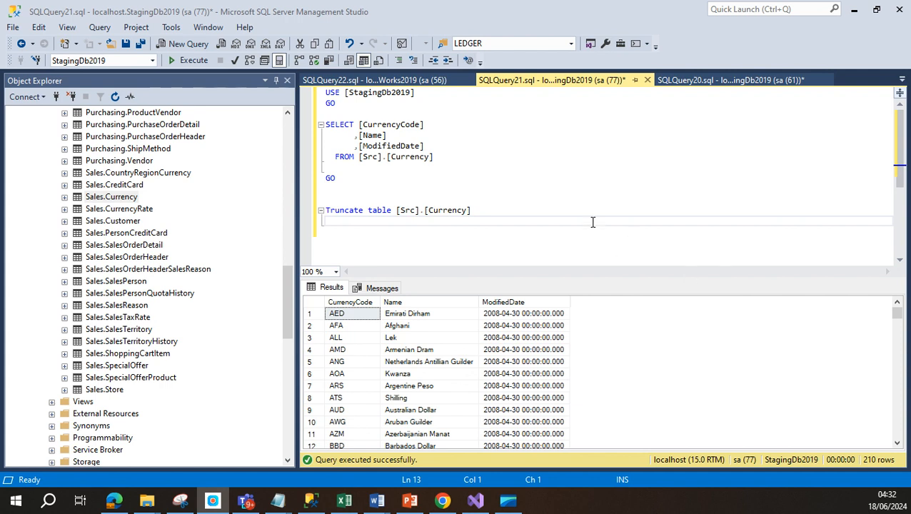
left_click_drag(484, 213, 314, 211)
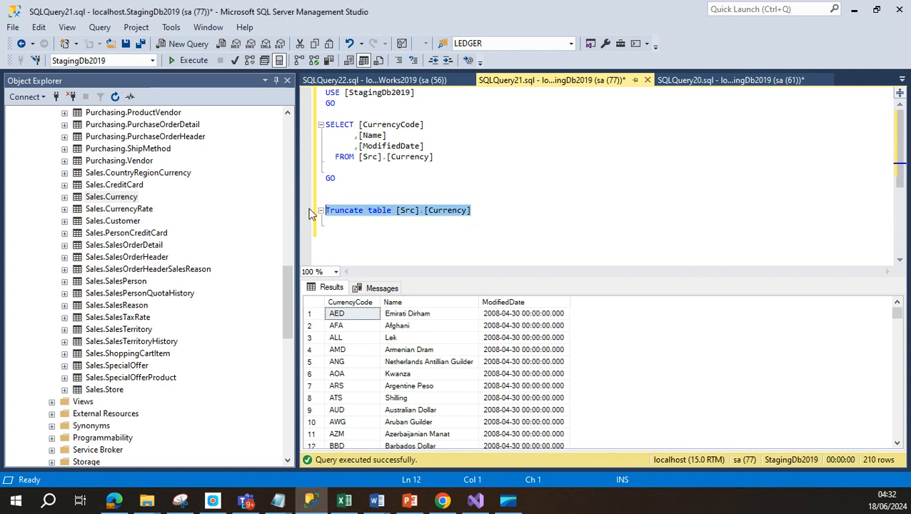
left_click(193, 61)
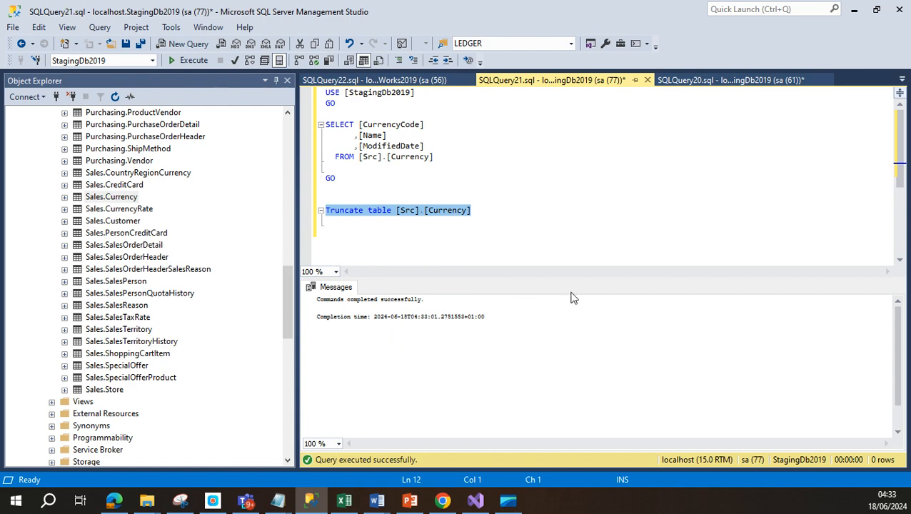
left_click(476, 500)
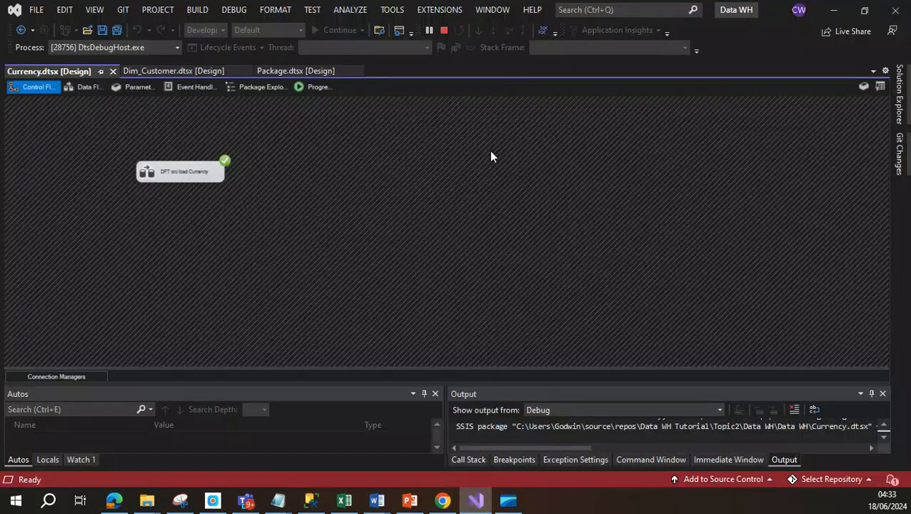
Step: Stop debugging and rerun Currency.dtsx into the emptied Src.Currency table
left_click(443, 32)
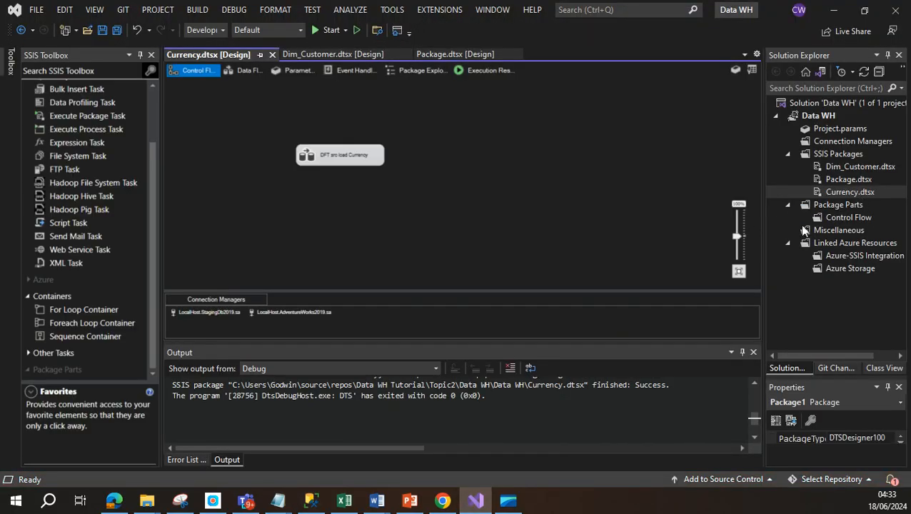
right_click(851, 193)
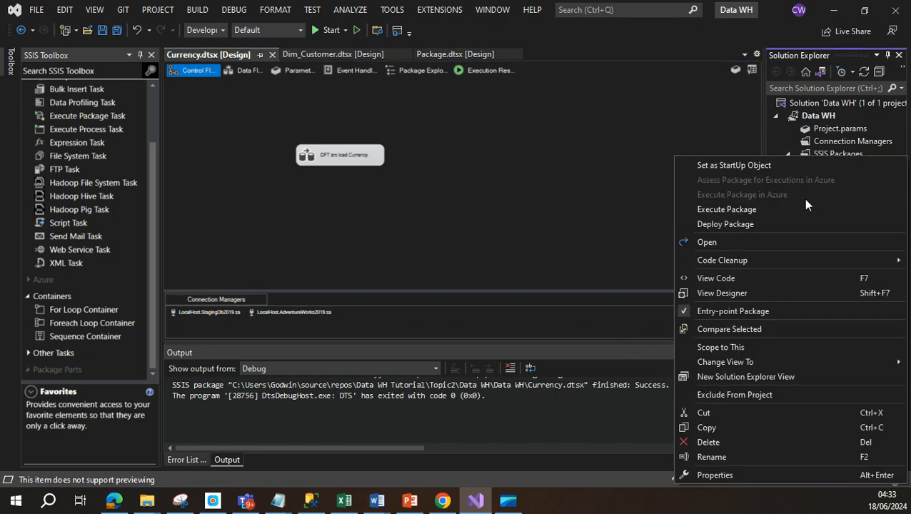
left_click(748, 210)
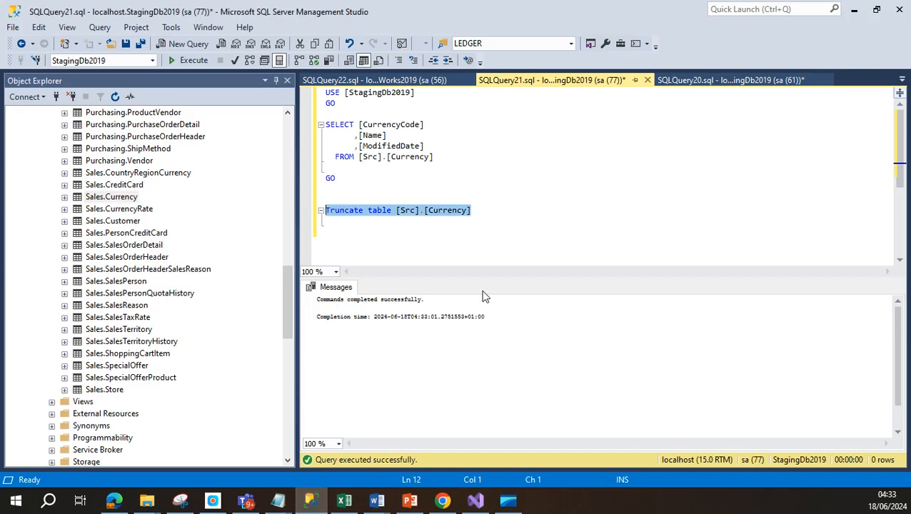
left_click(310, 500)
left_click(530, 231)
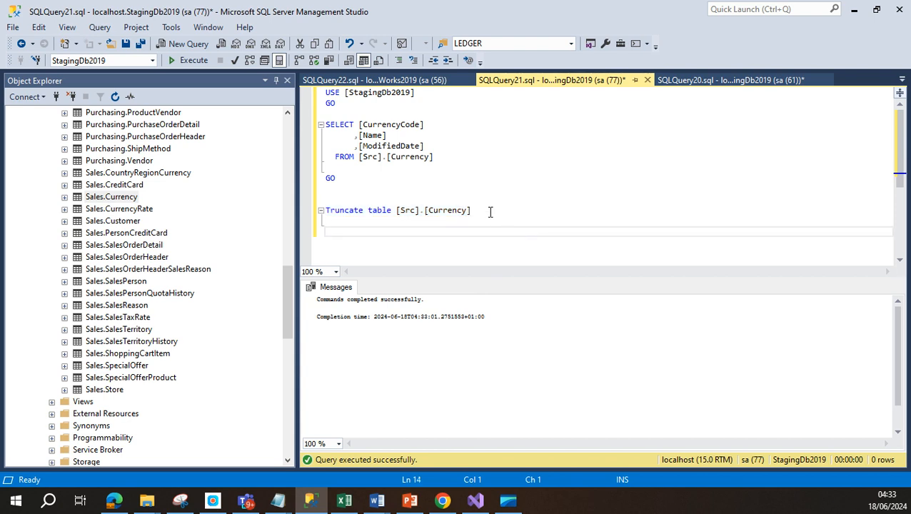
Step: Comment out the TRUNCATE line and rerun the SELECT, returning 105 rows
left_click_drag(490, 210, 311, 209)
left_click(398, 60)
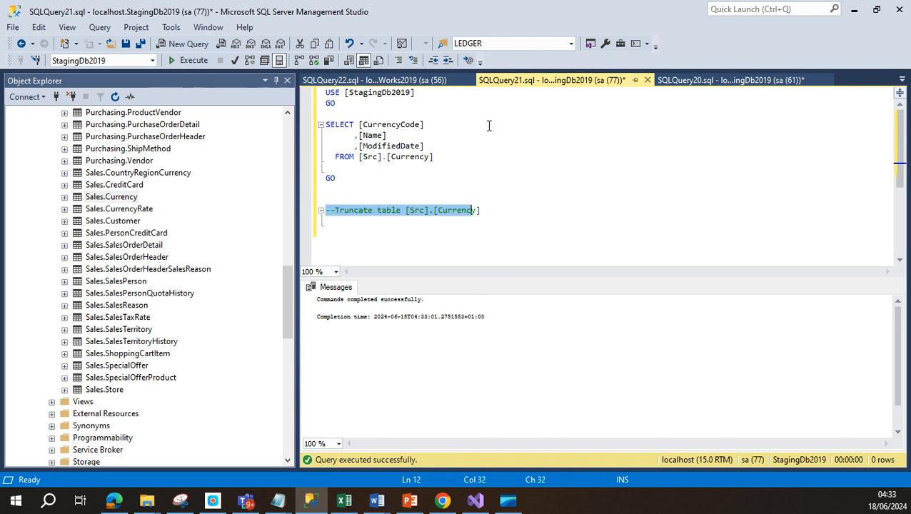
left_click(492, 145)
left_click(186, 64)
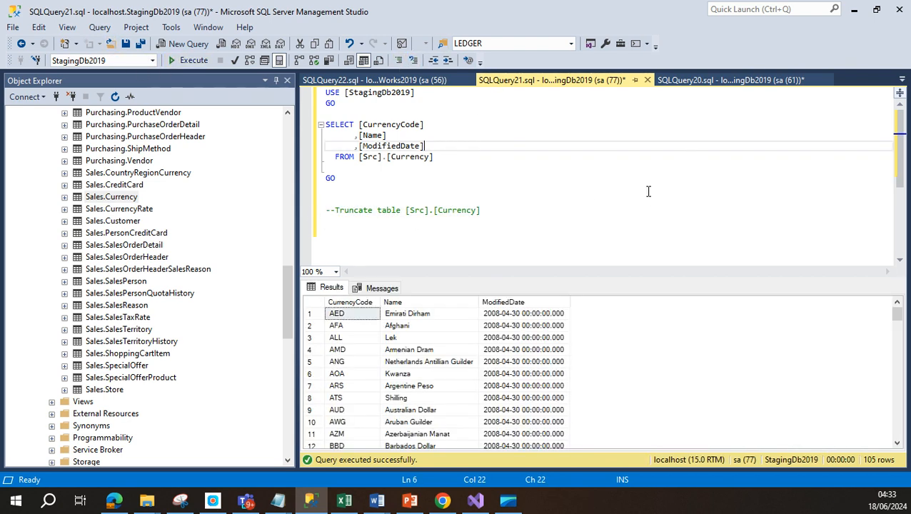
Step: Return to Visual Studio and stop debugging Currency.dtsx
left_click(853, 10)
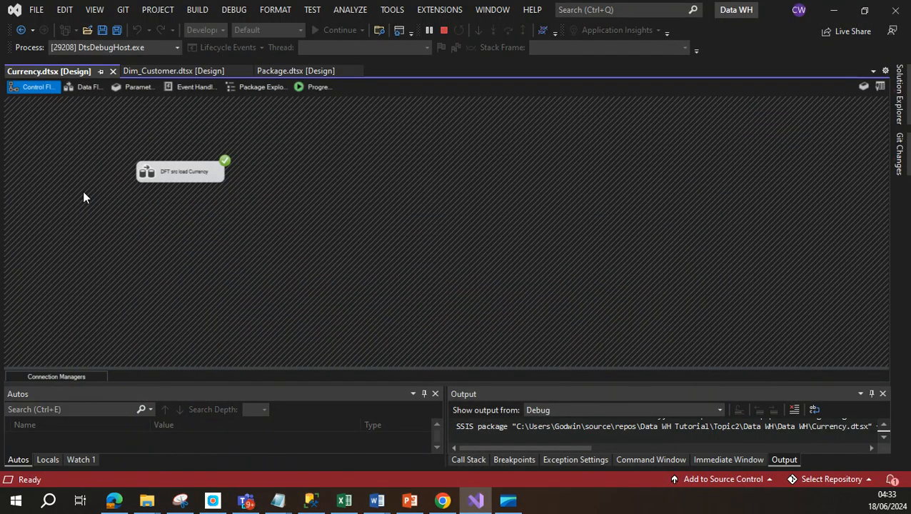
left_click(444, 29)
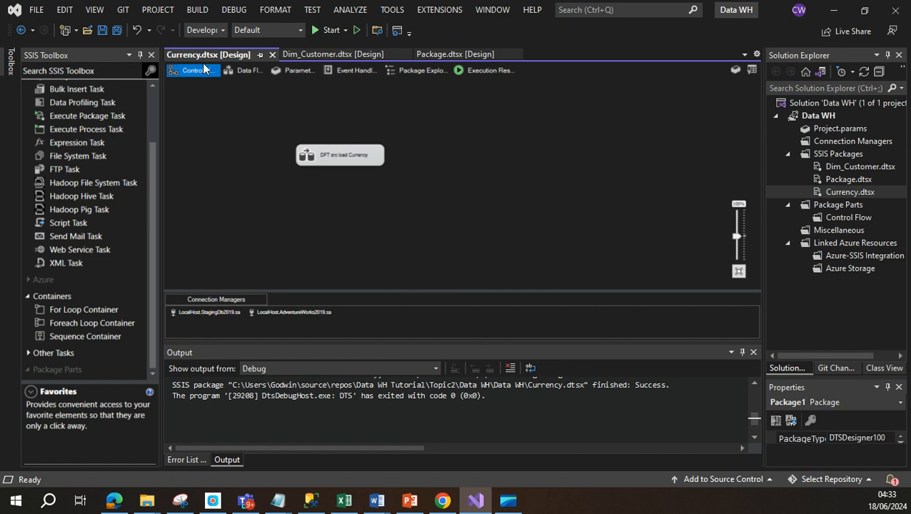
left_click(246, 70)
Step: Place an Execute SQL Task above DFT src load Currency on the control flow and open its editor
left_click(201, 71)
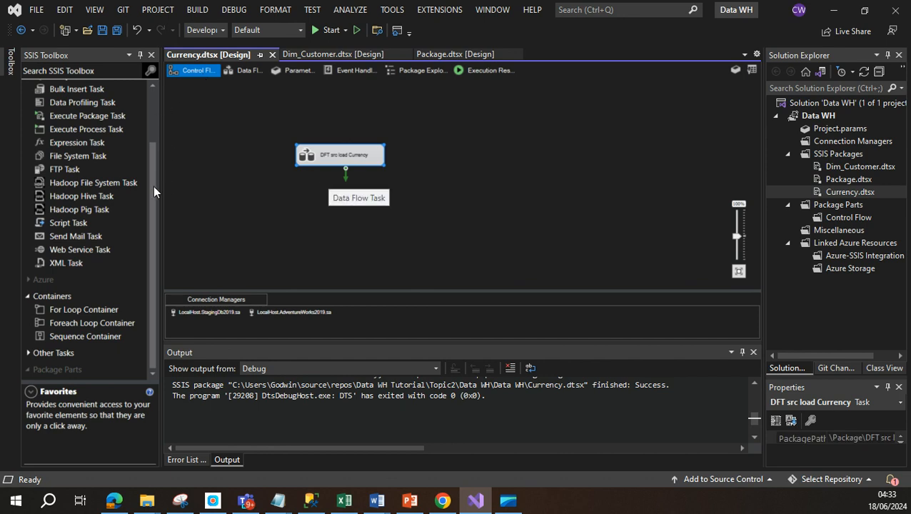
left_click(154, 187)
scroll(147, 101, "up", 2)
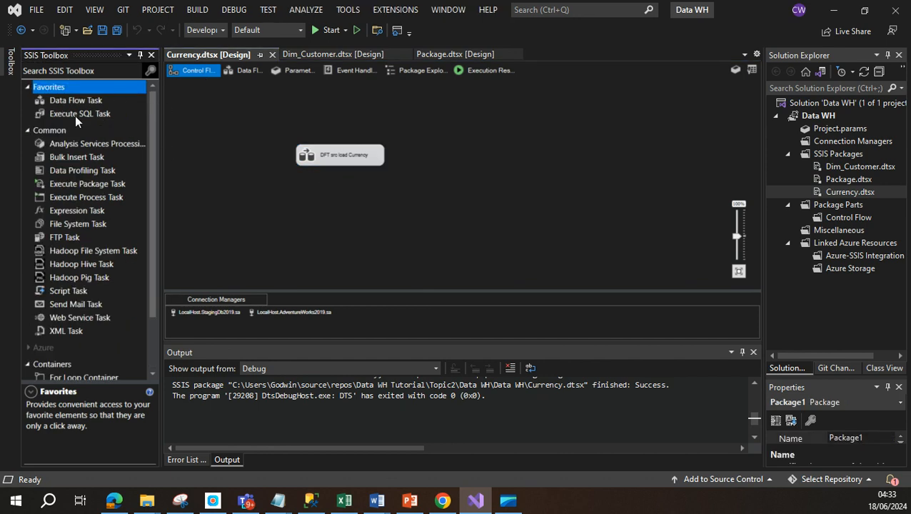
left_click_drag(76, 113, 325, 107)
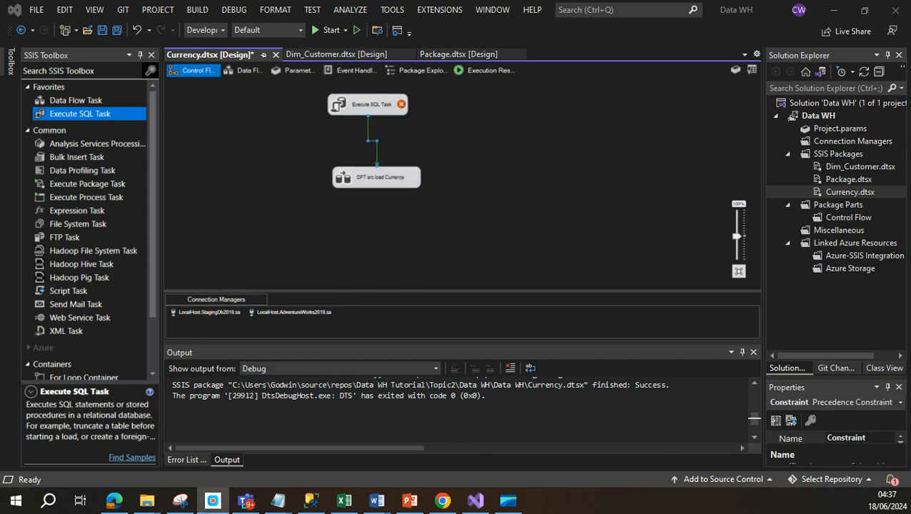
double_click(368, 105)
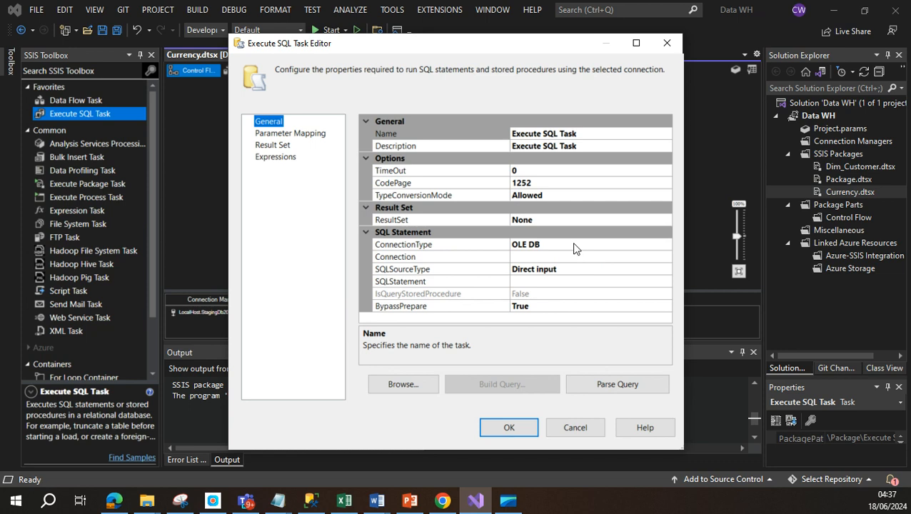
Step: Set the Execute SQL Task's connection to LocalHost StagingDb2019
left_click(661, 261)
left_click(666, 257)
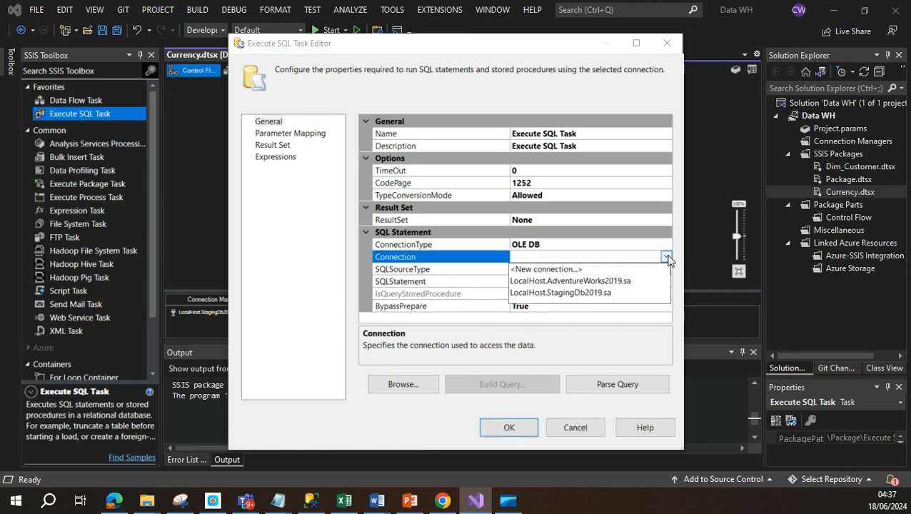
left_click(598, 295)
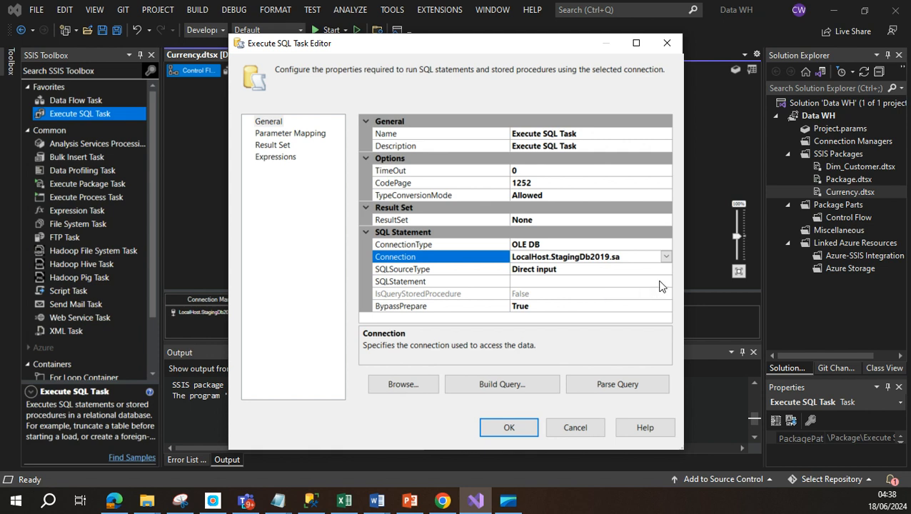
Step: Copy 'Truncate table [Src].[Currency]' from SSMS into SQLStatement, confirm, and save Currency.dtsx
left_click(534, 280)
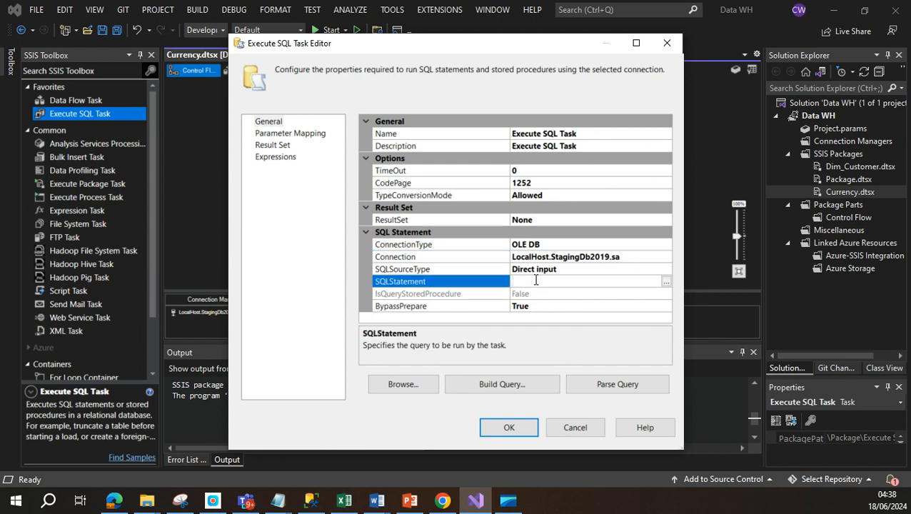
left_click(314, 502)
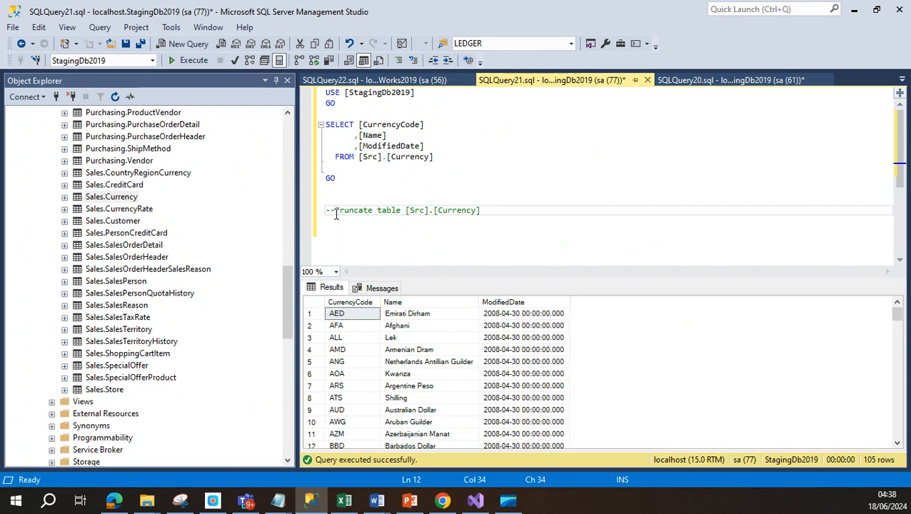
left_click_drag(337, 212, 482, 208)
key("ctrl+c")
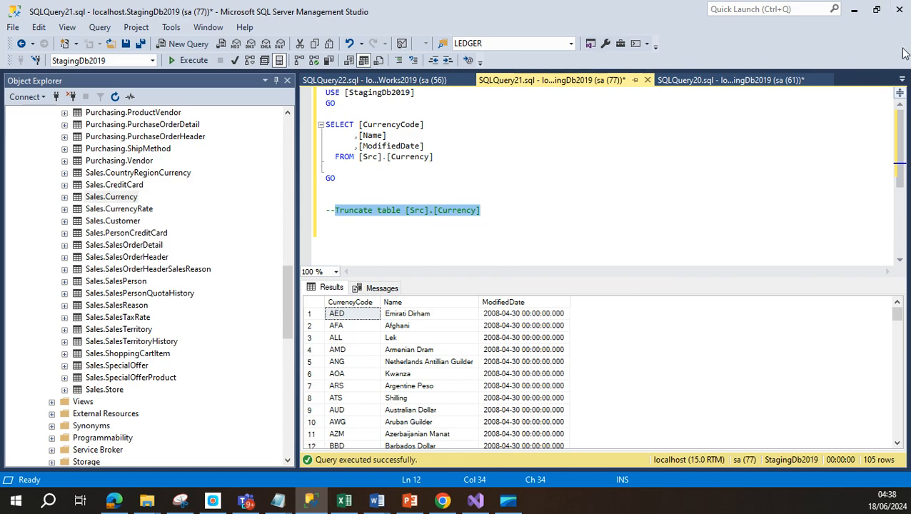
left_click(854, 10)
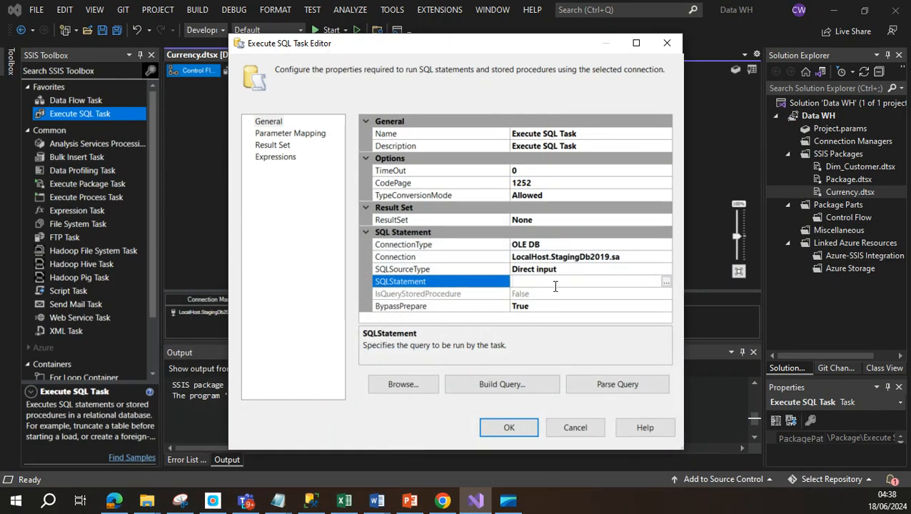
key("ctrl+v")
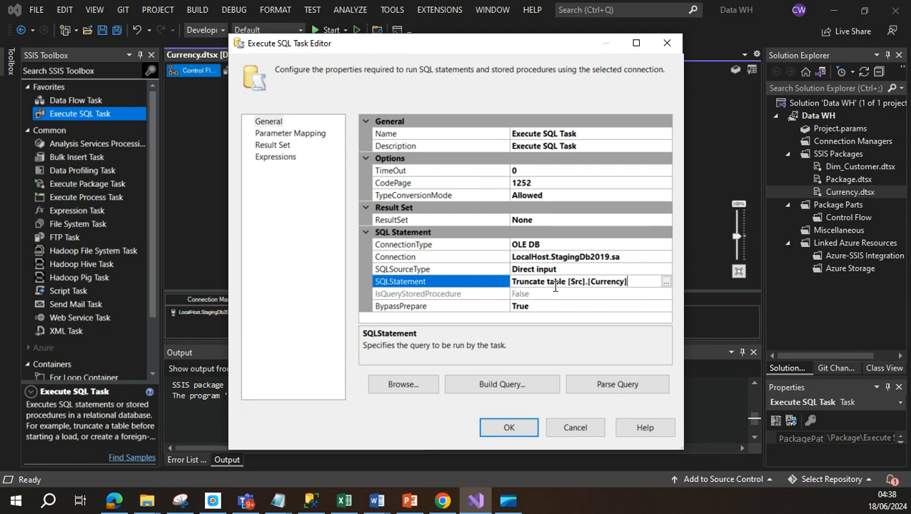
left_click(520, 426)
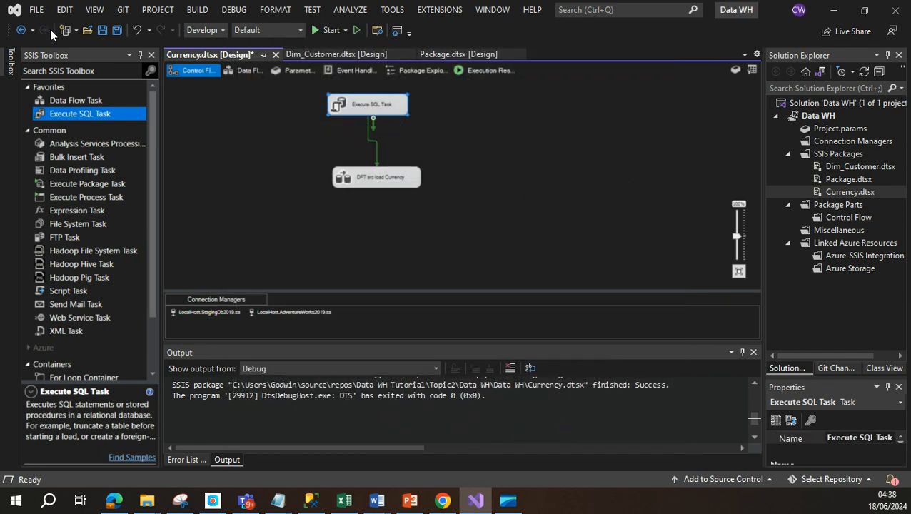
left_click(117, 30)
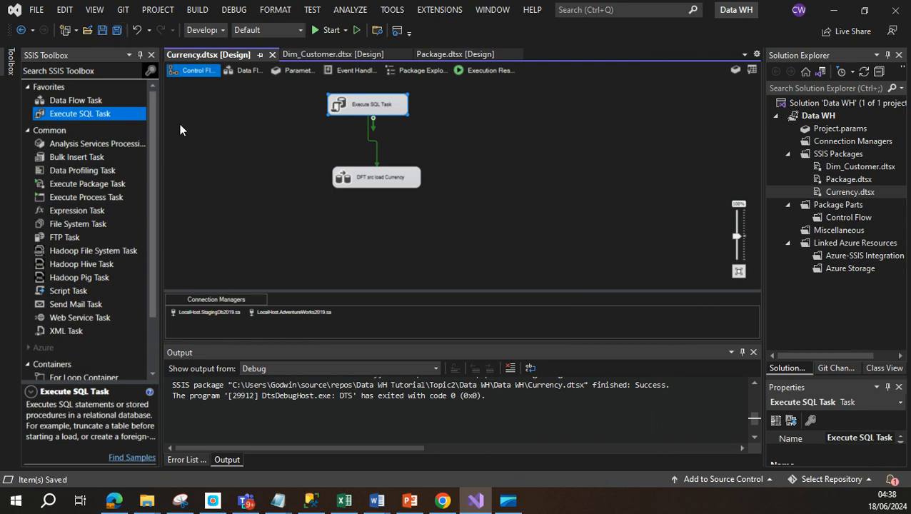
Step: Execute the Currency.dtsx package from Solution Explorer
left_click(836, 189)
right_click(836, 190)
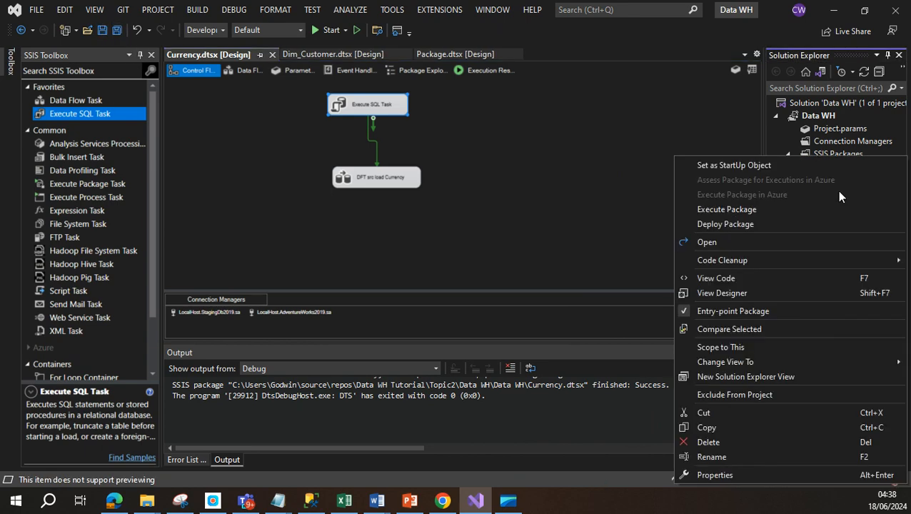
left_click(715, 209)
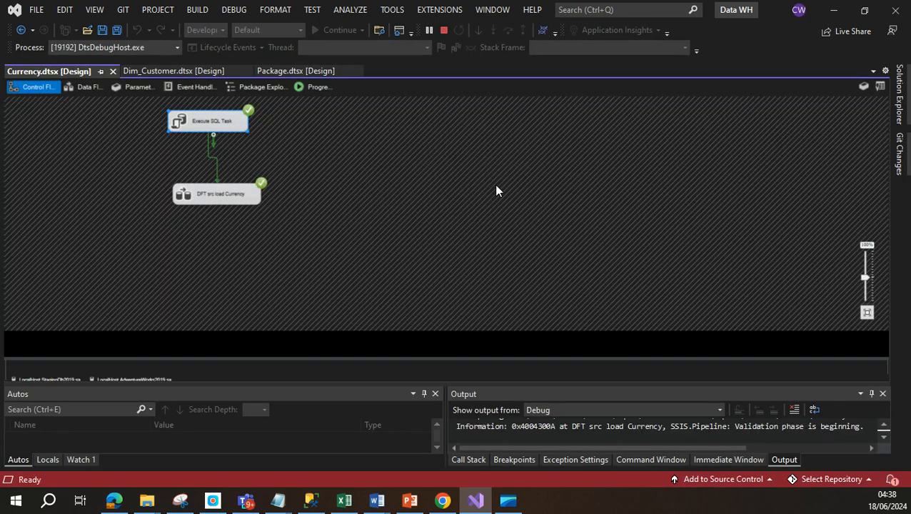
Step: Re-run the Src.Currency SELECT in SSMS to check the row count, then stop debugging
left_click(311, 500)
left_click(519, 244)
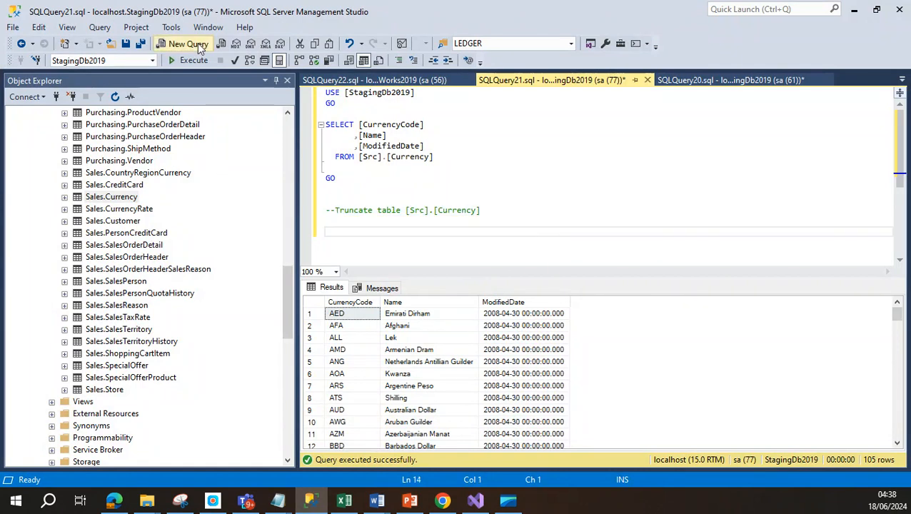
left_click(194, 61)
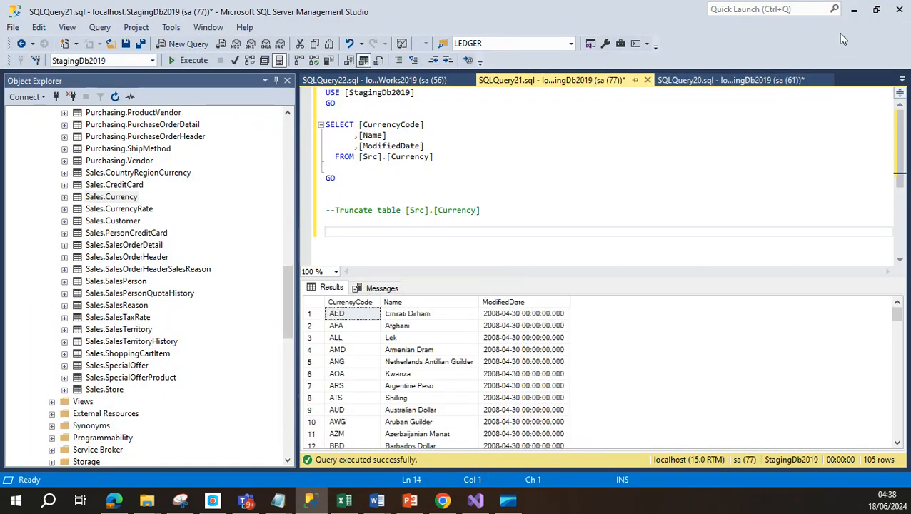
left_click(853, 9)
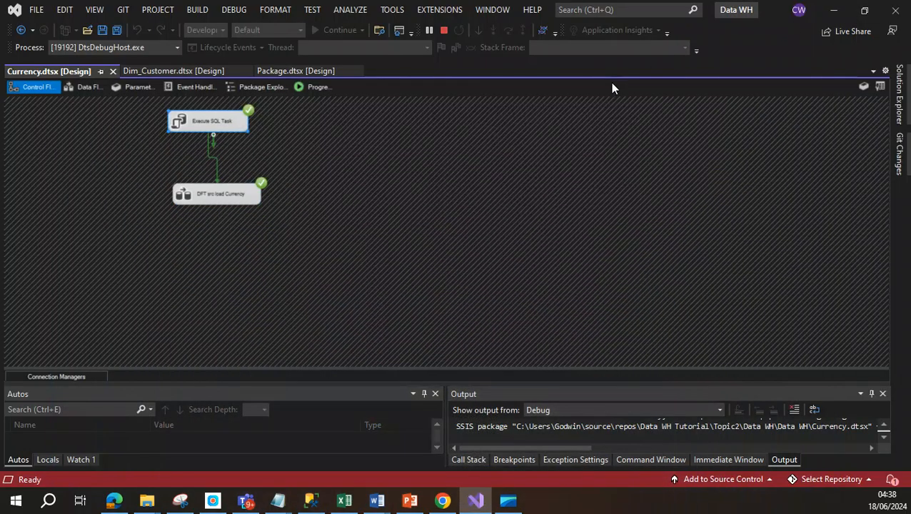
left_click(442, 31)
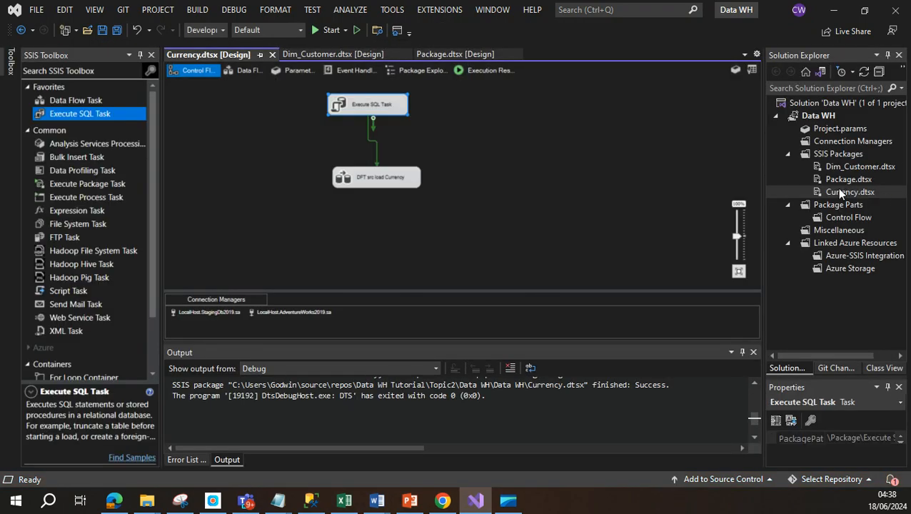
Step: Run Currency.dtsx a second time, confirm Src.Currency still shows 105 rows, then stop debugging
right_click(834, 187)
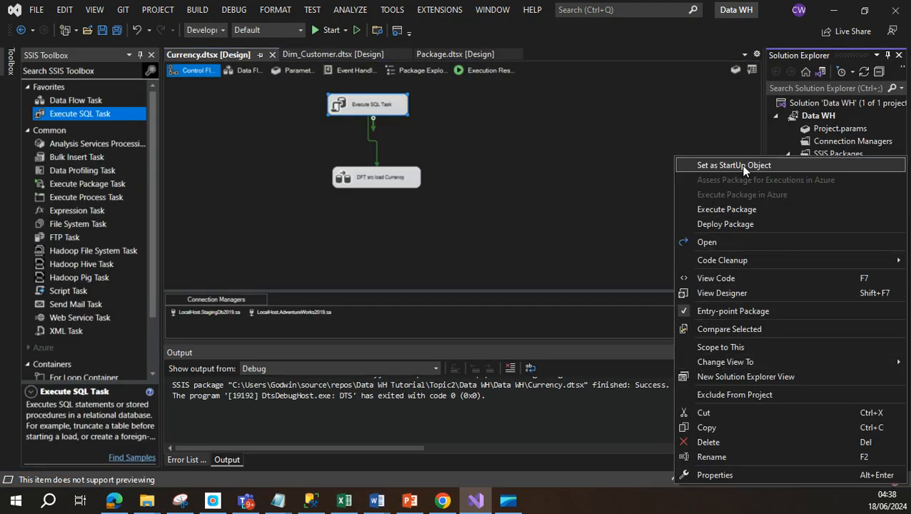
left_click(727, 209)
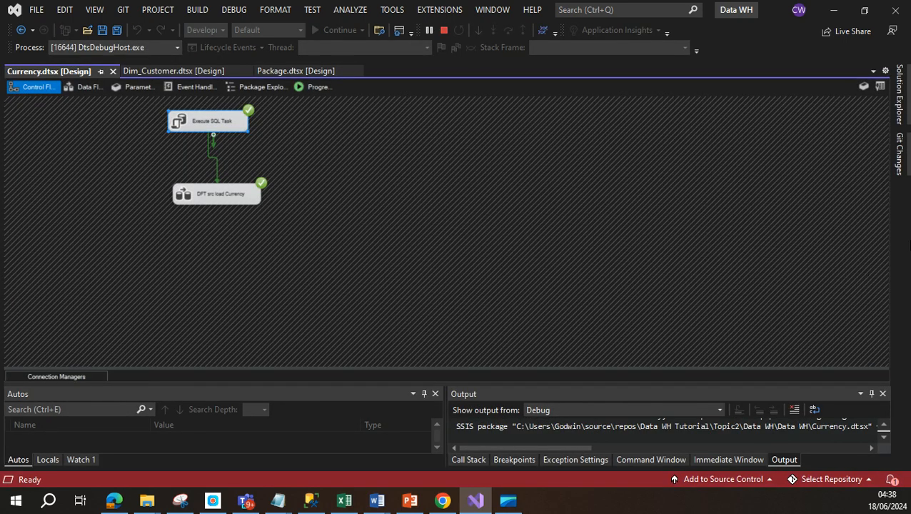
left_click(311, 499)
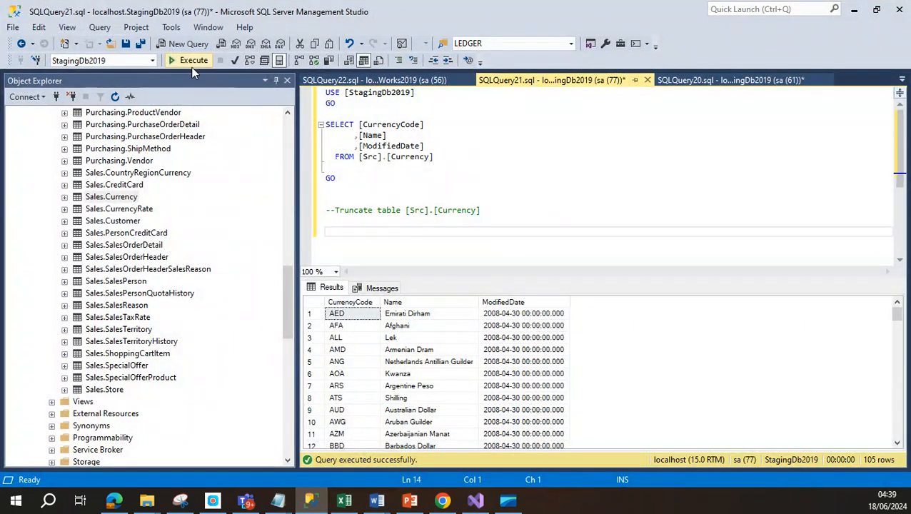
left_click(191, 61)
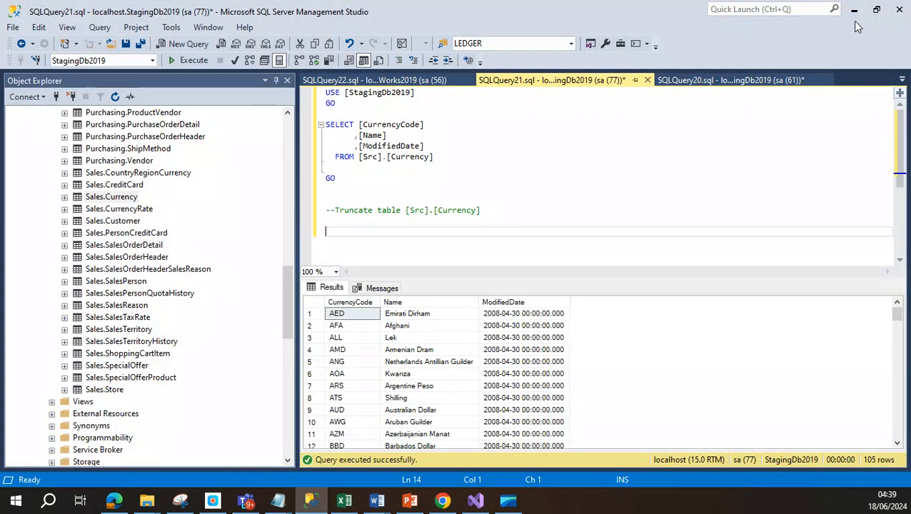
left_click(854, 10)
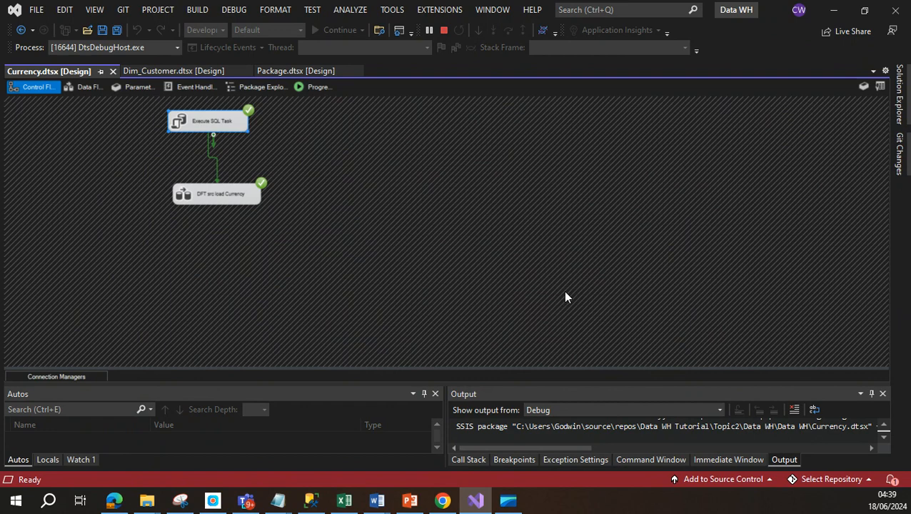
left_click(444, 30)
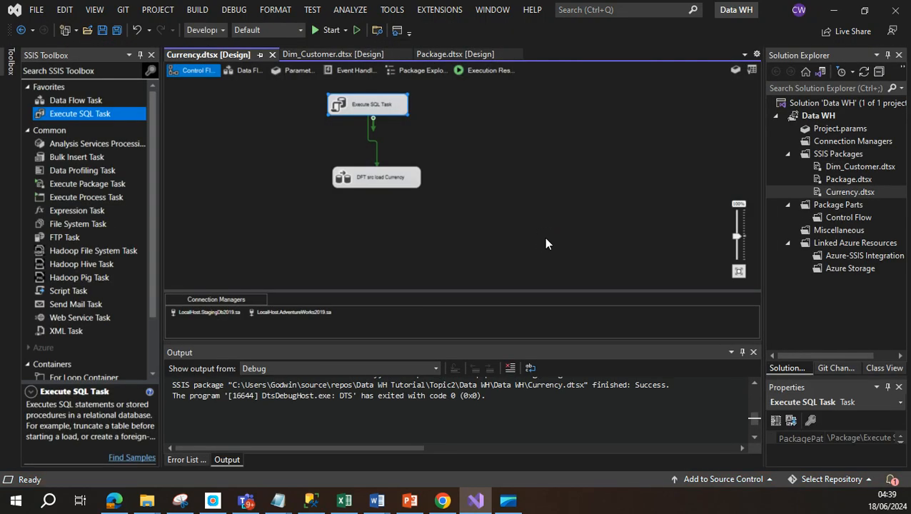